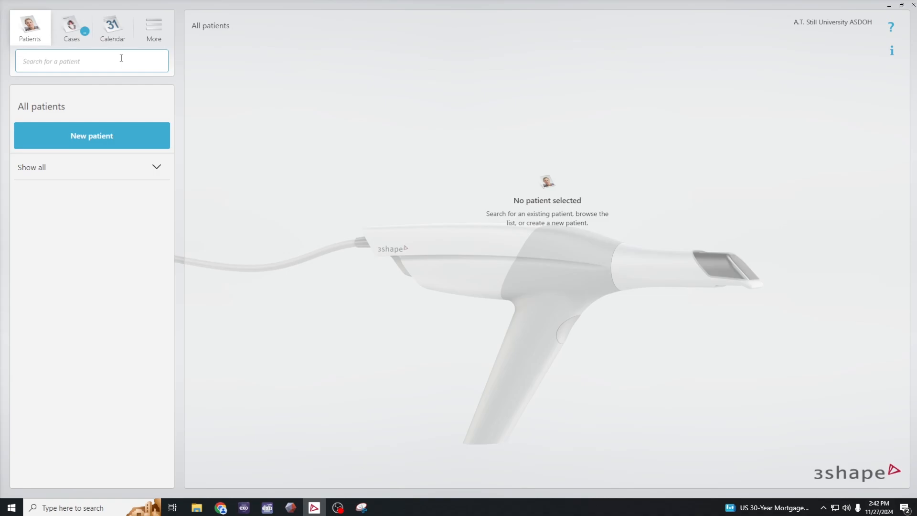
- Add a new patient by entering the first and last name, and start an Implant Studio case for that patient
{"action": "type", "text": "First Last"}
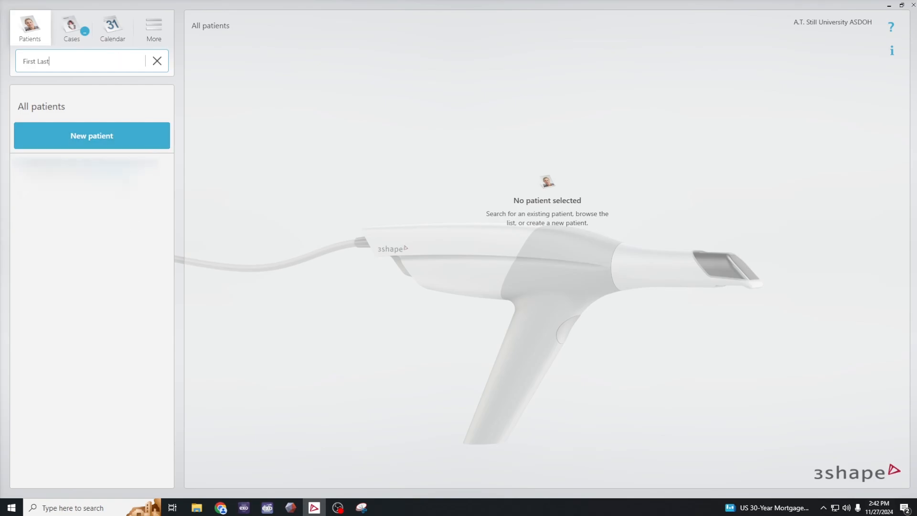
{"action": "left_click", "coordinate": [105, 170]}
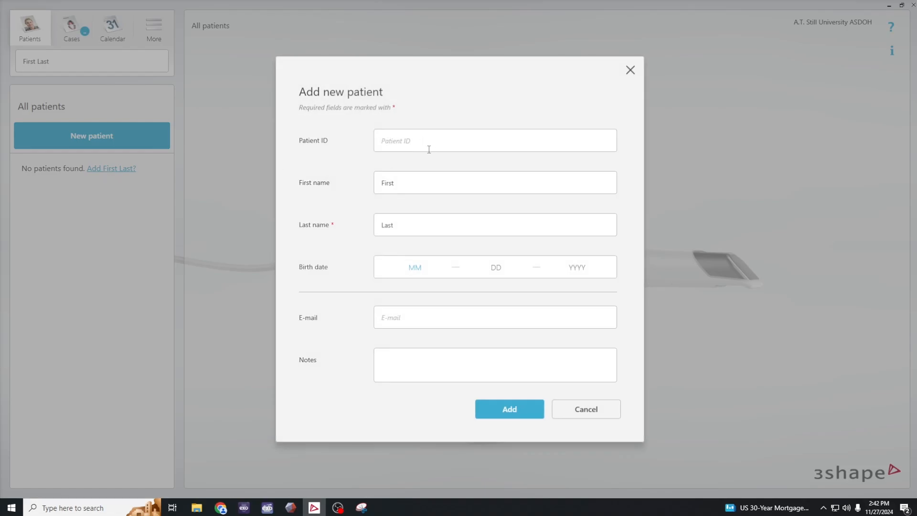
{"action": "left_click", "coordinate": [509, 410]}
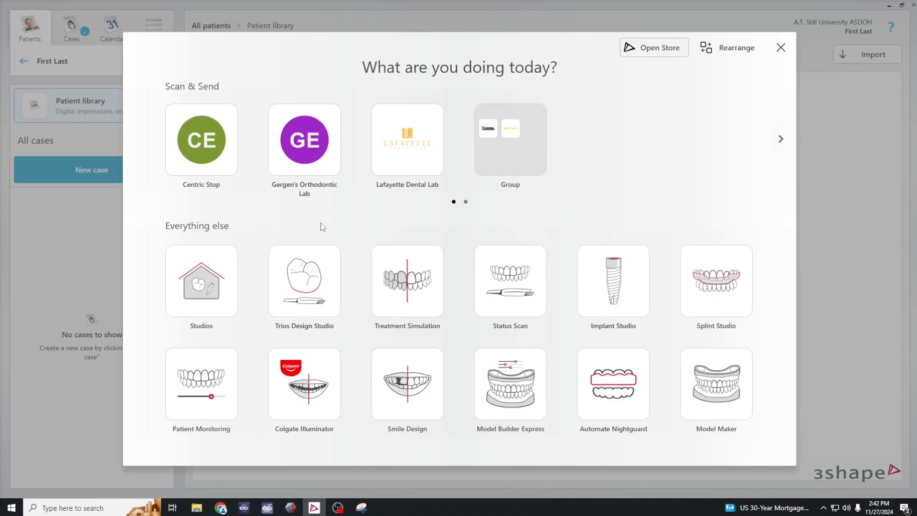
{"action": "left_click", "coordinate": [610, 278]}
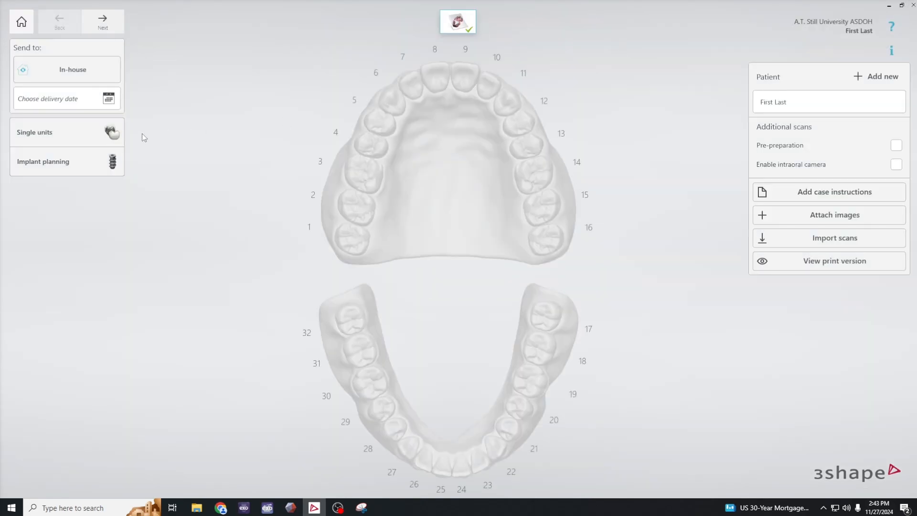
- Set up implant planning for the lower jaw with the Planning only guide workflow
{"action": "left_click", "coordinate": [90, 162]}
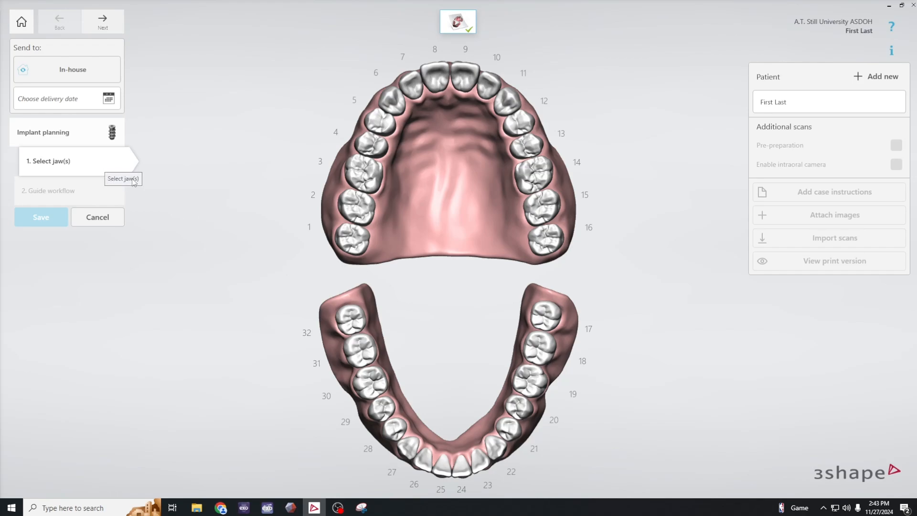
{"action": "left_click", "coordinate": [527, 375]}
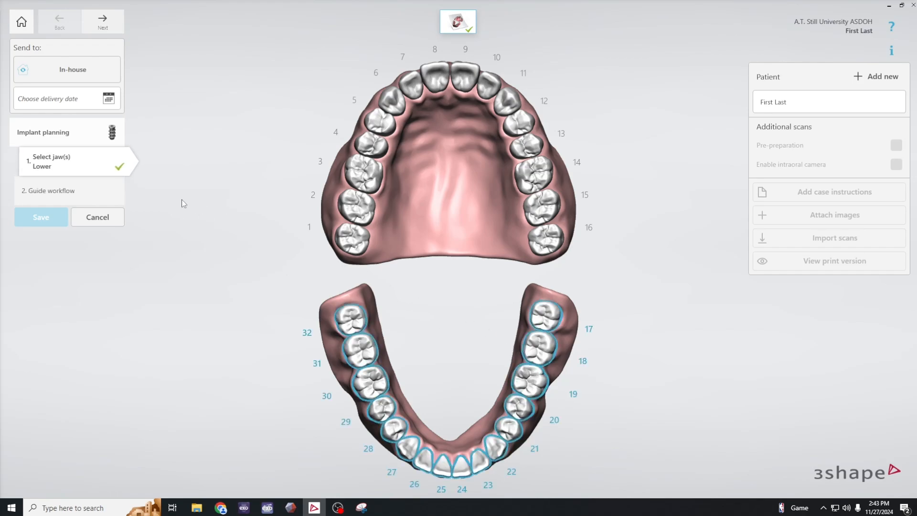
{"action": "left_click", "coordinate": [78, 187]}
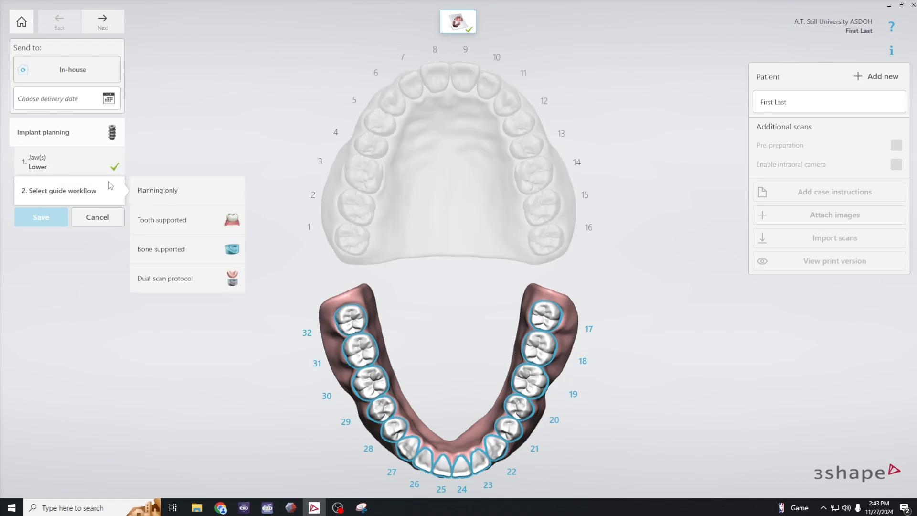
{"action": "left_click", "coordinate": [168, 191]}
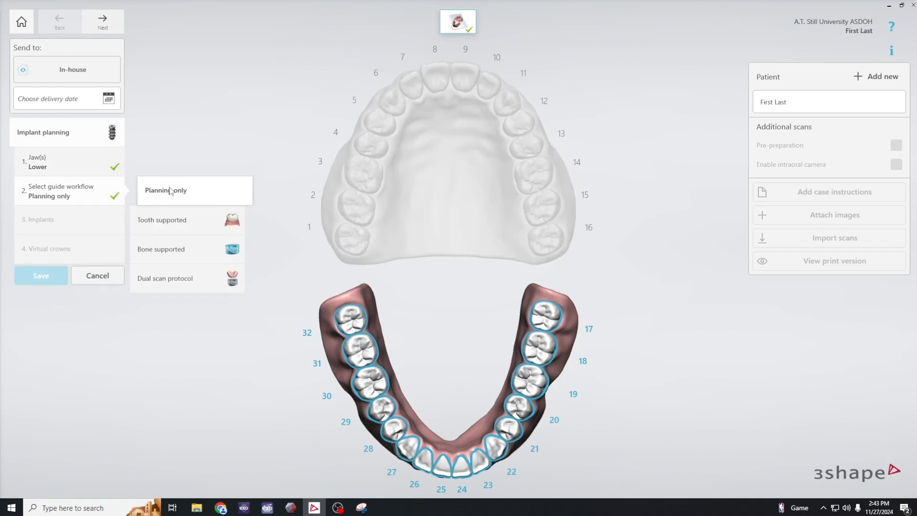
- Assign an implant and a virtual crown to tooth 19 and save the implant planning setup
{"action": "left_click", "coordinate": [528, 382]}
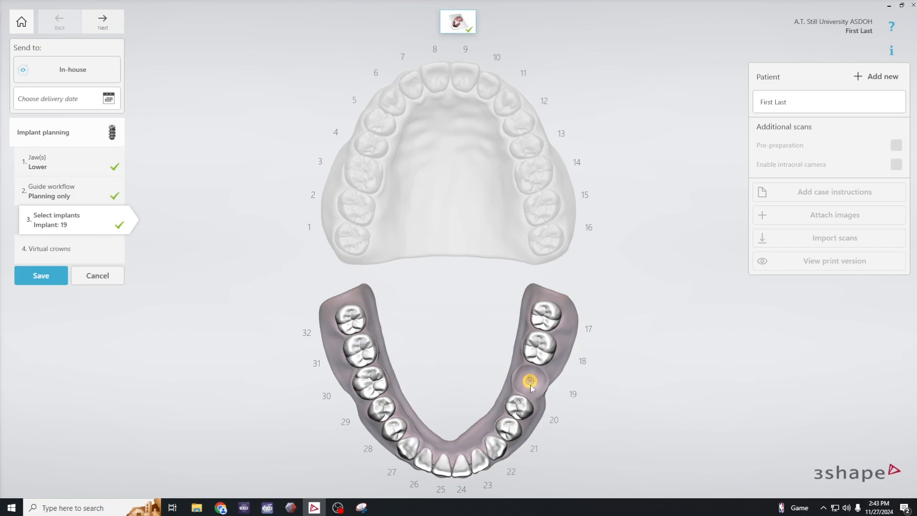
{"action": "left_click", "coordinate": [86, 249]}
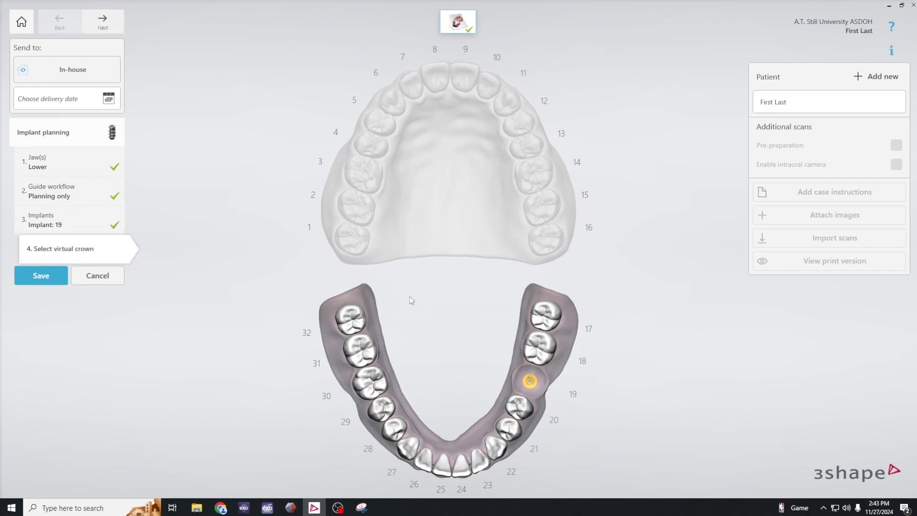
{"action": "left_click", "coordinate": [529, 381]}
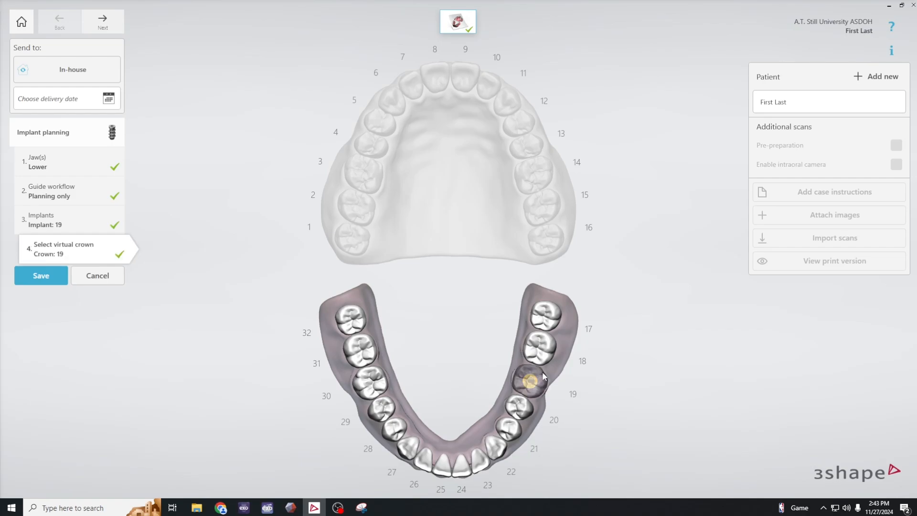
{"action": "left_click", "coordinate": [48, 276]}
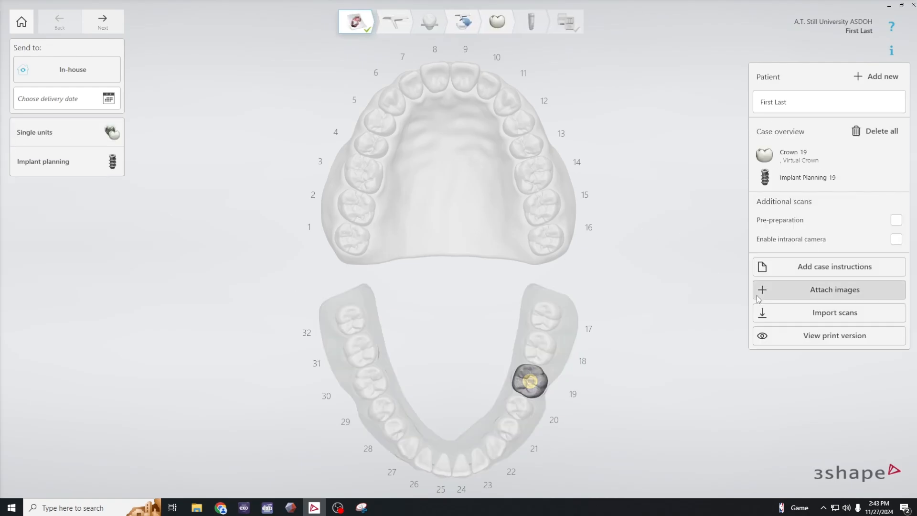
- Import the lower and upper jaw scans from 3Shape > D1 Occlusion Class > Case 1 - Tooth 19 on drive Z
{"action": "left_click", "coordinate": [801, 314]}
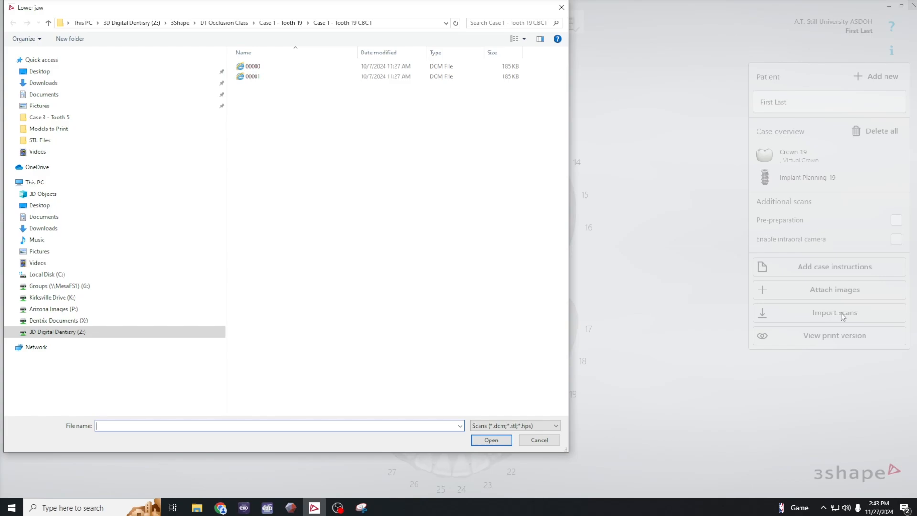
{"action": "left_click", "coordinate": [100, 333]}
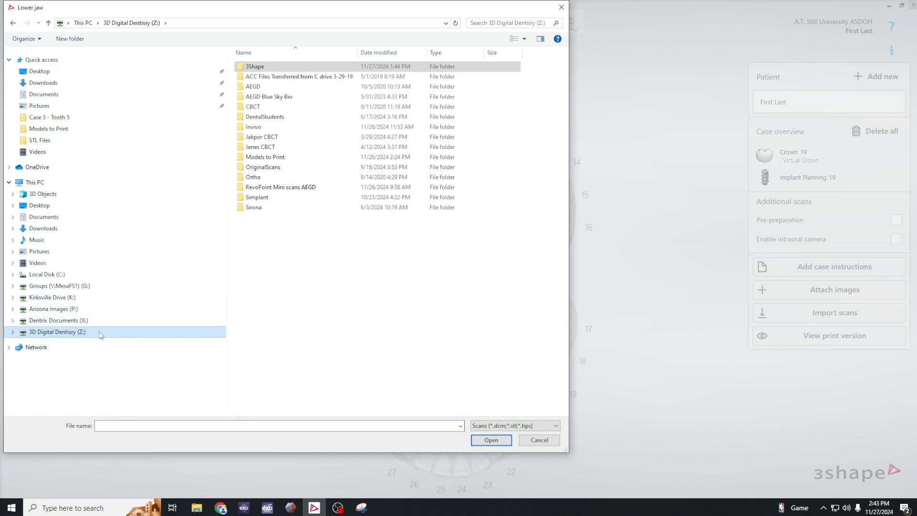
{"action": "left_click", "coordinate": [280, 68]}
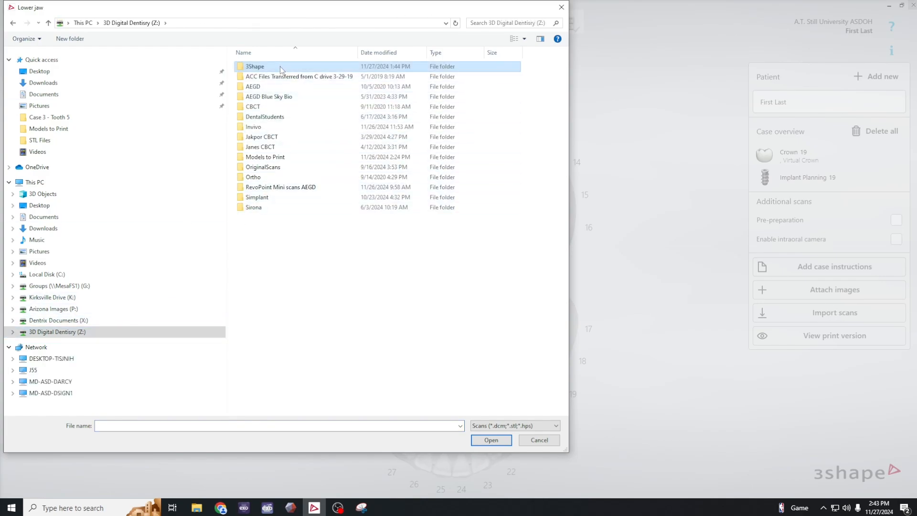
{"action": "double_click", "coordinate": [280, 67]}
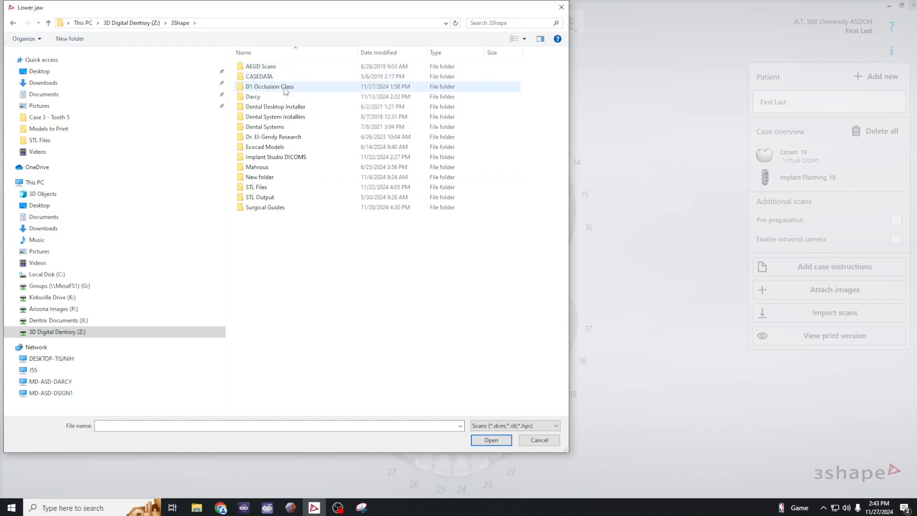
{"action": "double_click", "coordinate": [284, 88]}
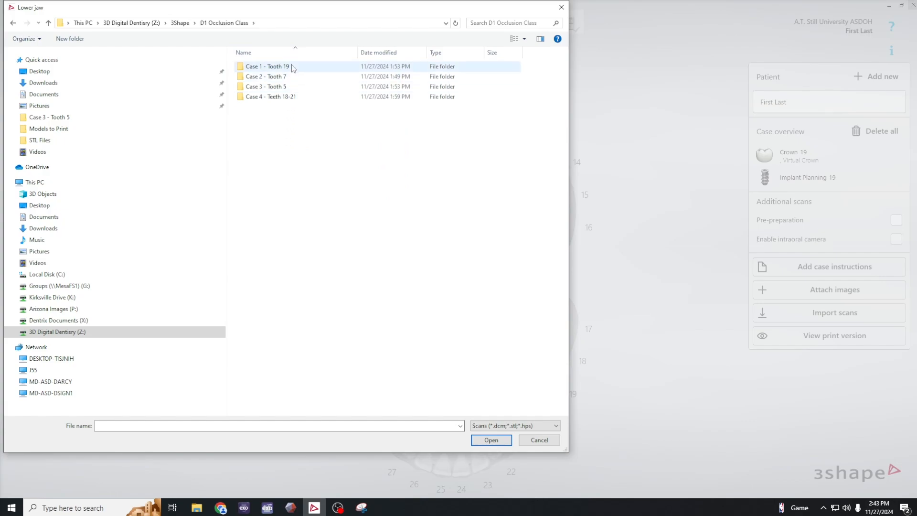
{"action": "double_click", "coordinate": [292, 67]}
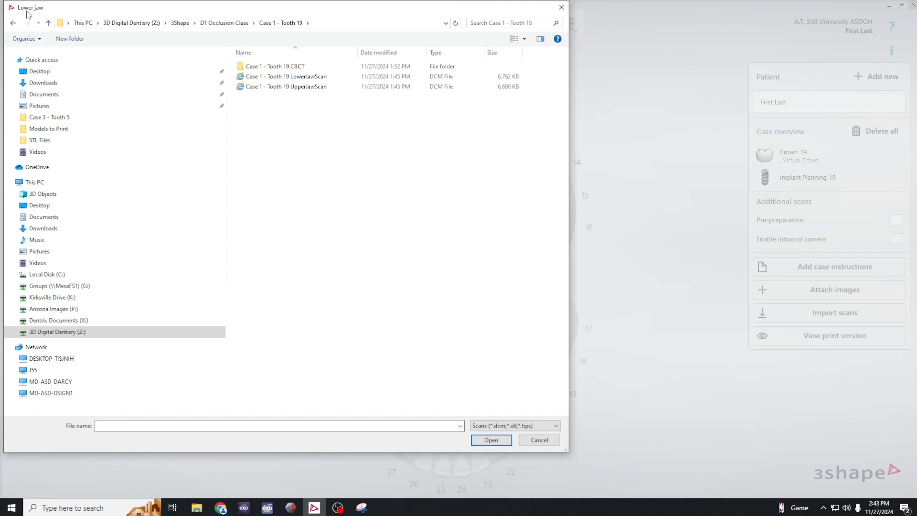
{"action": "double_click", "coordinate": [307, 79]}
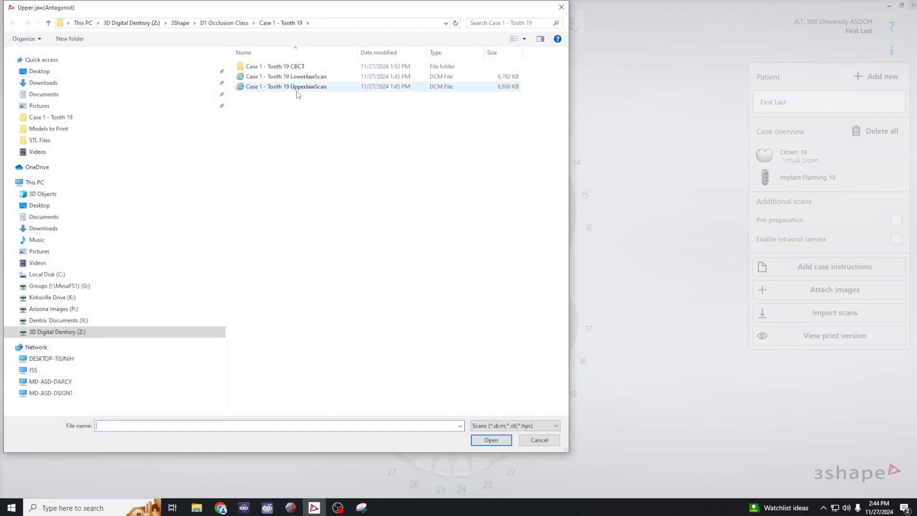
{"action": "double_click", "coordinate": [298, 88]}
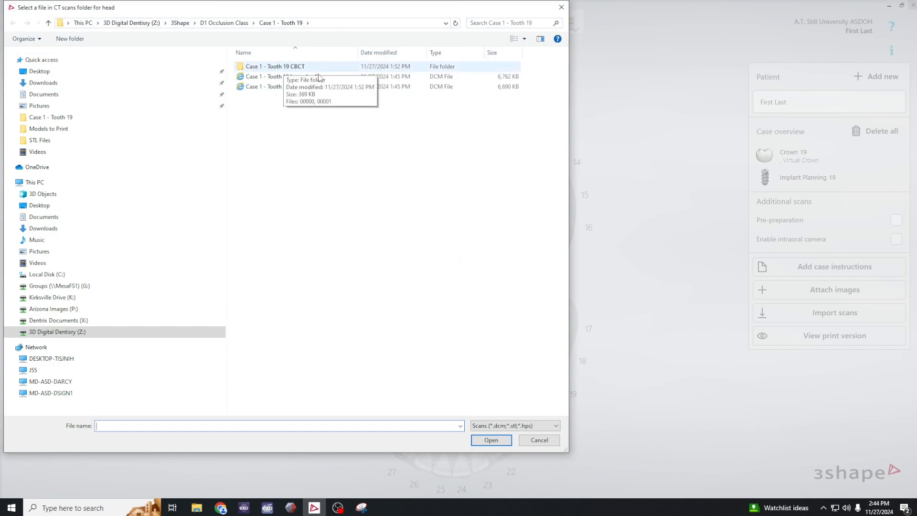
- Import the head CT scan using file 00000 from the Case 1 - Tooth 19 CBCT folder and confirm the scan imports
{"action": "double_click", "coordinate": [306, 67]}
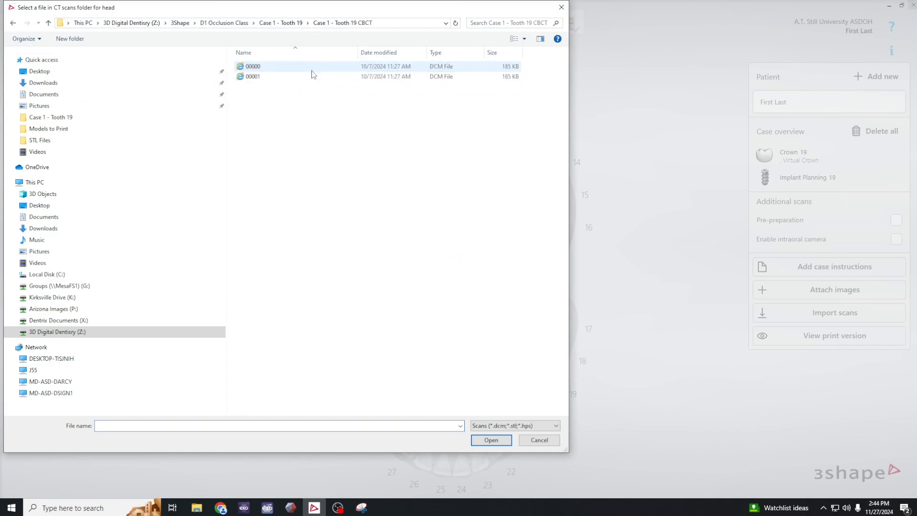
{"action": "double_click", "coordinate": [262, 67]}
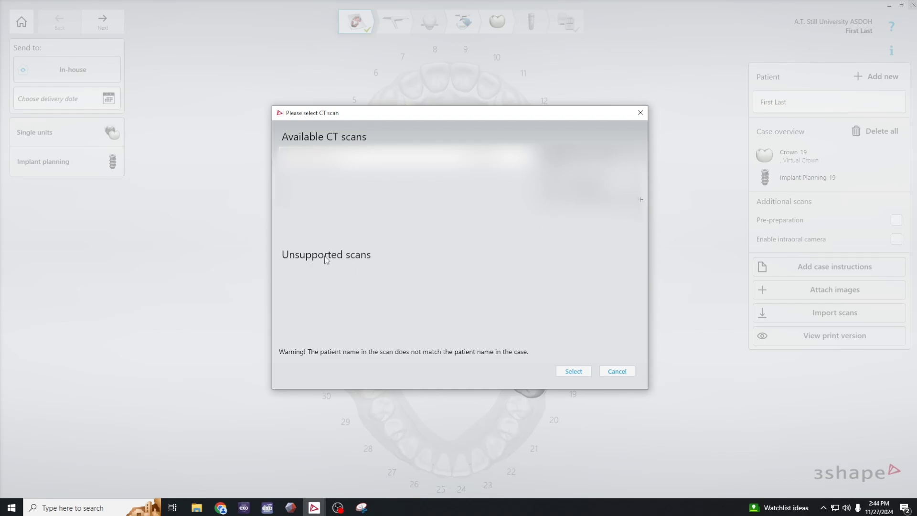
{"action": "left_click", "coordinate": [574, 371]}
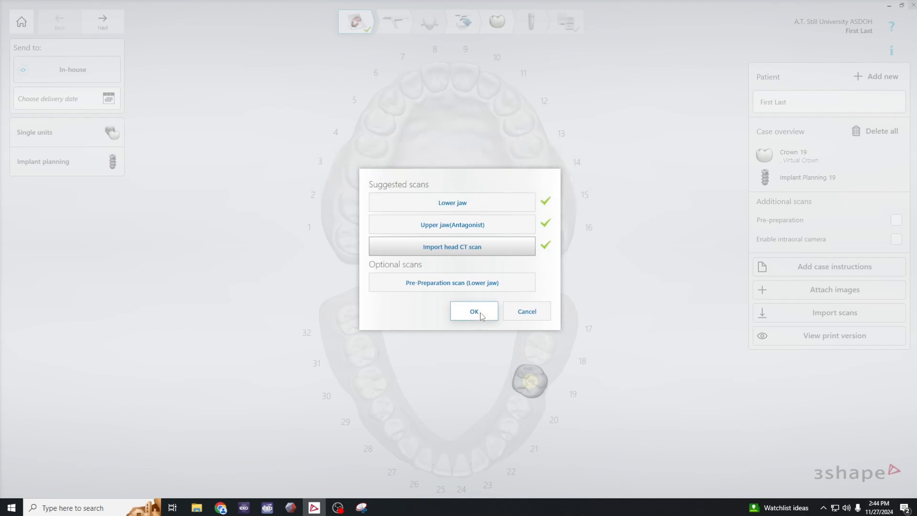
{"action": "key", "text": "Return"}
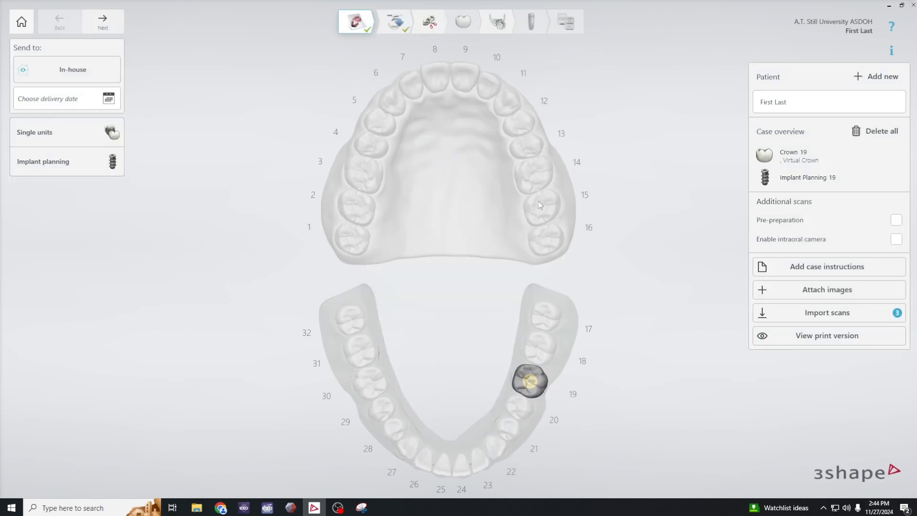
- Proceed to the occlusal plane stage and hide the upper jaw scan to inspect the plane over the lower arch
{"action": "left_click", "coordinate": [463, 24]}
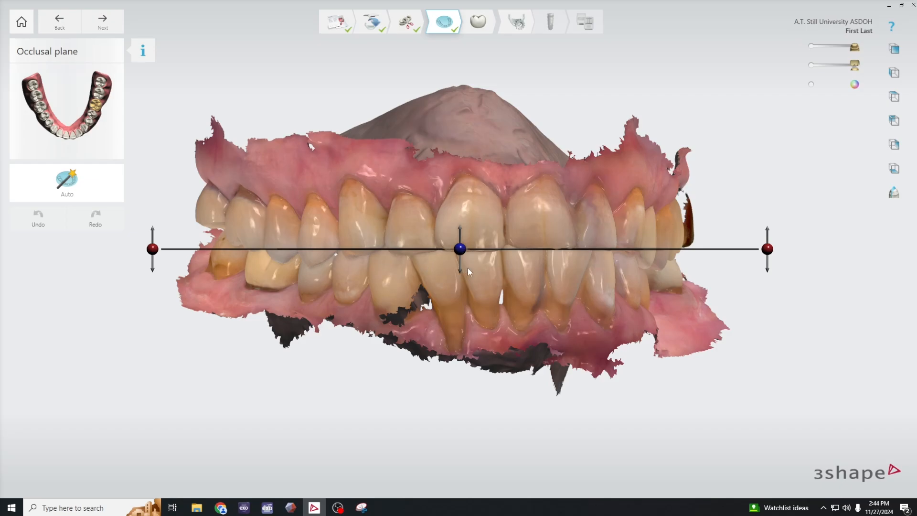
{"action": "key", "text": "a"}
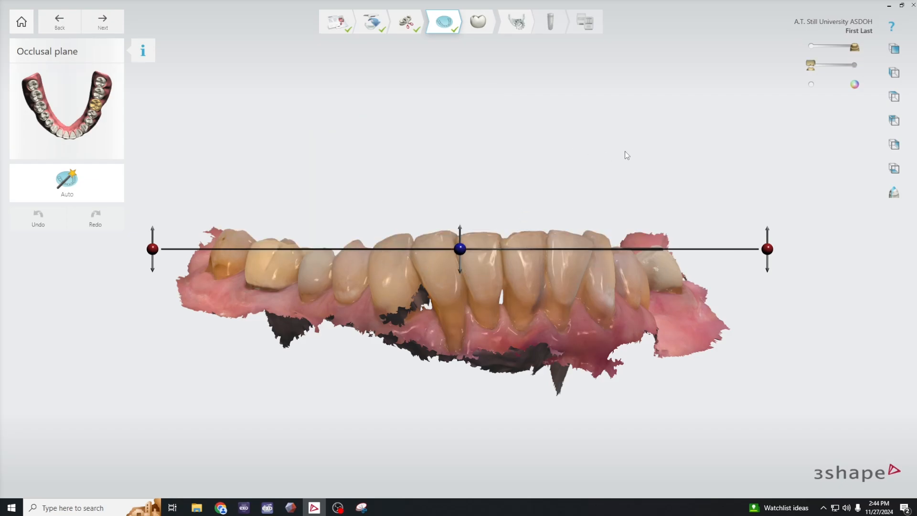
{"action": "right_click_drag", "start_coordinate": [625, 148], "coordinate": [632, 260]}
{"action": "scroll", "coordinate": [613, 217], "scroll_direction": "down", "scroll_amount": 3}
{"action": "scroll", "coordinate": [631, 265], "scroll_direction": "up", "scroll_amount": 2}
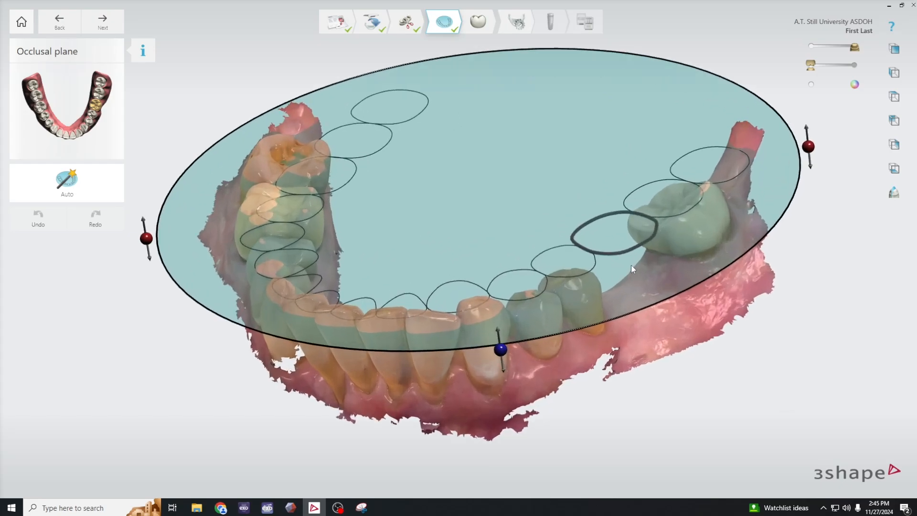
{"action": "scroll", "coordinate": [632, 265], "scroll_direction": "down", "scroll_amount": 3}
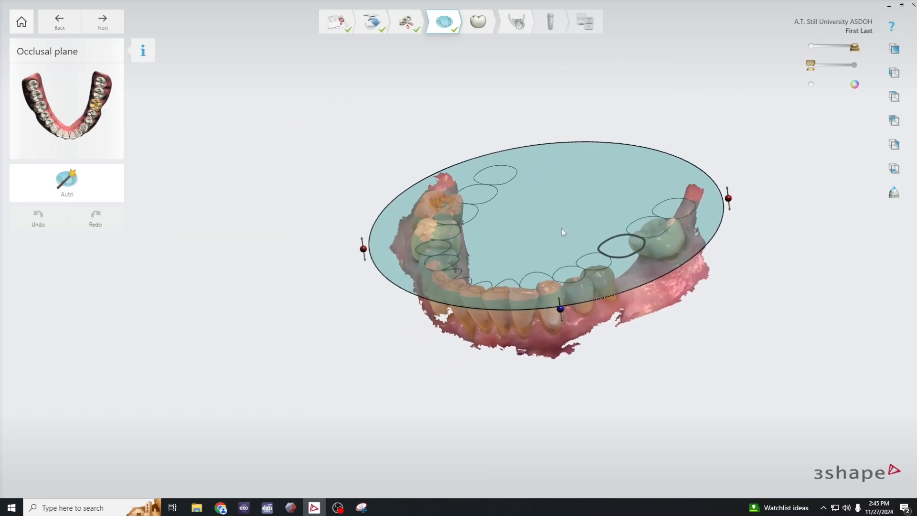
- From an occlusal view, rotate the occlusal plane and shift it forward so its tooth outlines match the lower teeth
{"action": "middle_click_drag", "start_coordinate": [561, 228], "coordinate": [481, 234]}
{"action": "right_click_drag", "start_coordinate": [605, 318], "coordinate": [659, 396]}
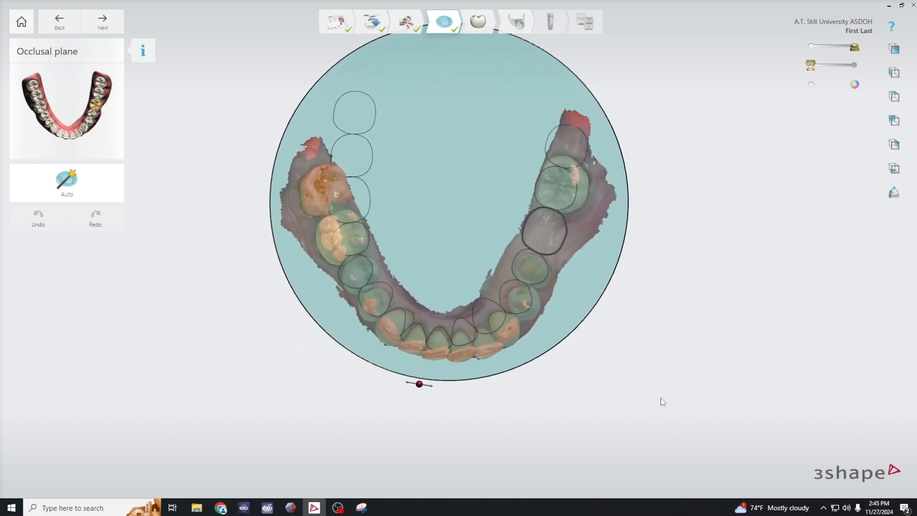
{"action": "middle_click_drag", "start_coordinate": [658, 308], "coordinate": [696, 341]}
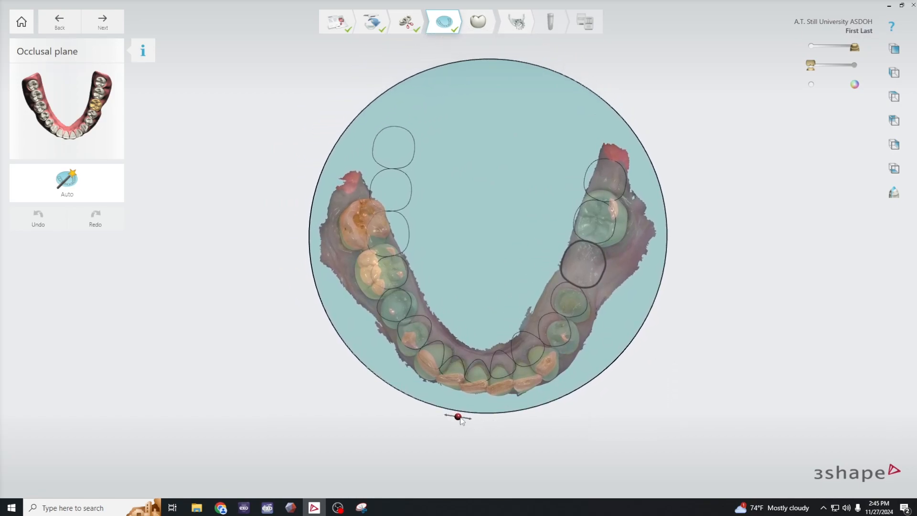
{"action": "left_click_drag", "start_coordinate": [459, 419], "coordinate": [485, 423]}
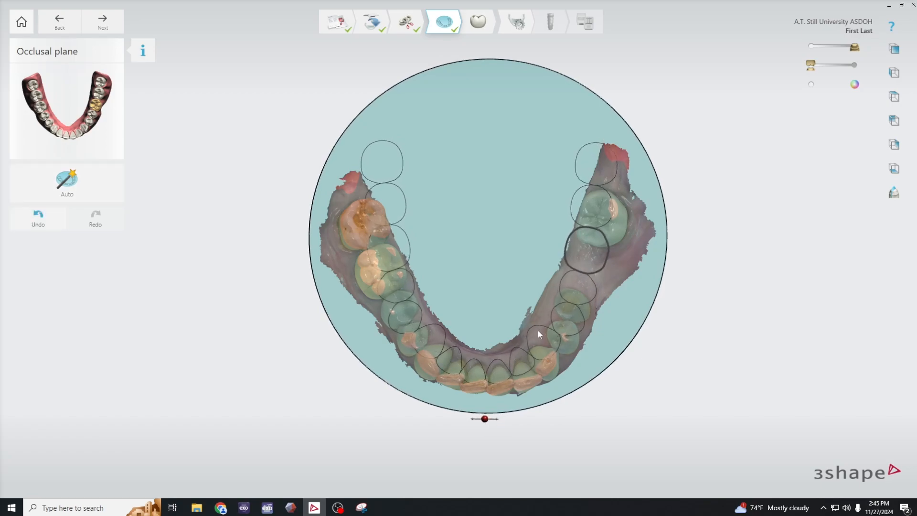
{"action": "left_click_drag", "start_coordinate": [539, 330], "coordinate": [537, 342]}
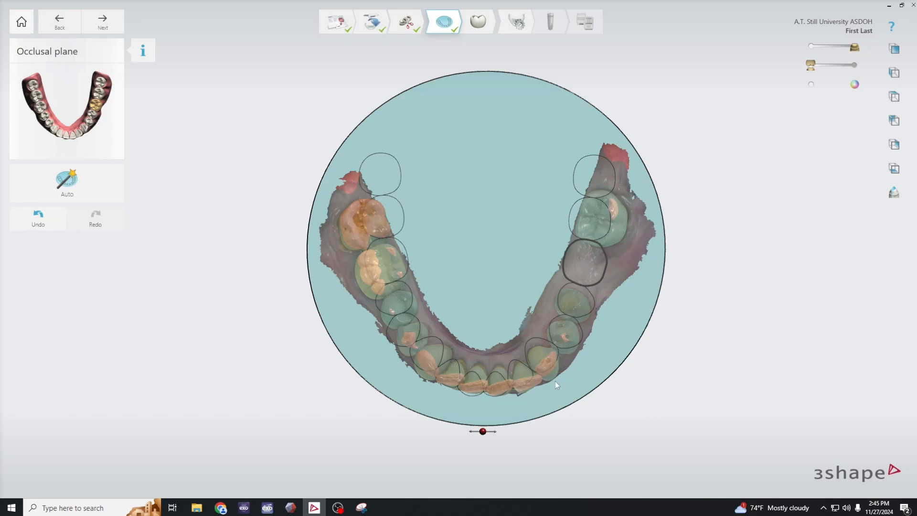
- Fine-tune the front tilt of the occlusal plane against the lower teeth in side view, and proceed to Anatomy design
{"action": "right_click_drag", "start_coordinate": [638, 469], "coordinate": [634, 315]}
{"action": "left_click_drag", "start_coordinate": [670, 282], "coordinate": [671, 287]}
{"action": "right_click_drag", "start_coordinate": [557, 365], "coordinate": [623, 404]}
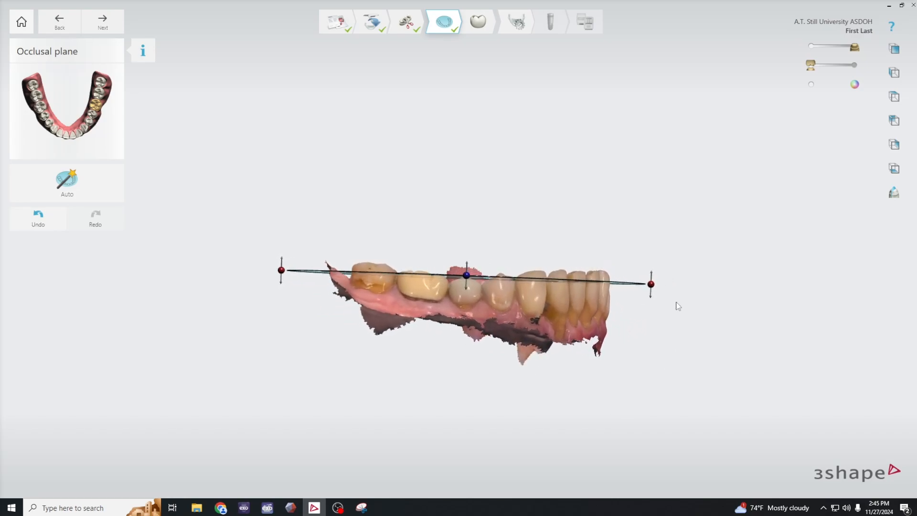
{"action": "left_click_drag", "start_coordinate": [653, 286], "coordinate": [653, 285]}
{"action": "right_click_drag", "start_coordinate": [653, 284], "coordinate": [531, 349]}
{"action": "scroll", "coordinate": [539, 227], "scroll_direction": "down", "scroll_amount": 2}
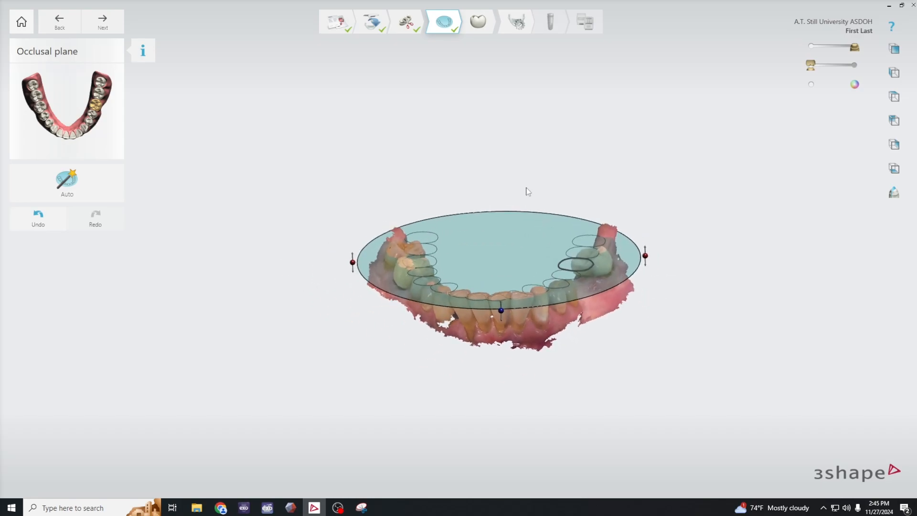
{"action": "left_click", "coordinate": [478, 23]}
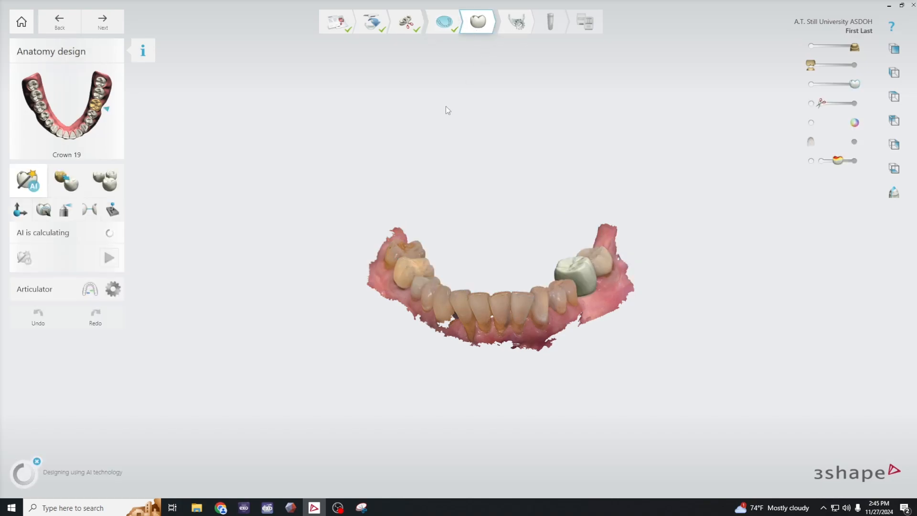
- Stop the AI design calculation for crown 19 and examine the placed crown in the lower arch from an occlusal view
{"action": "left_click", "coordinate": [38, 462]}
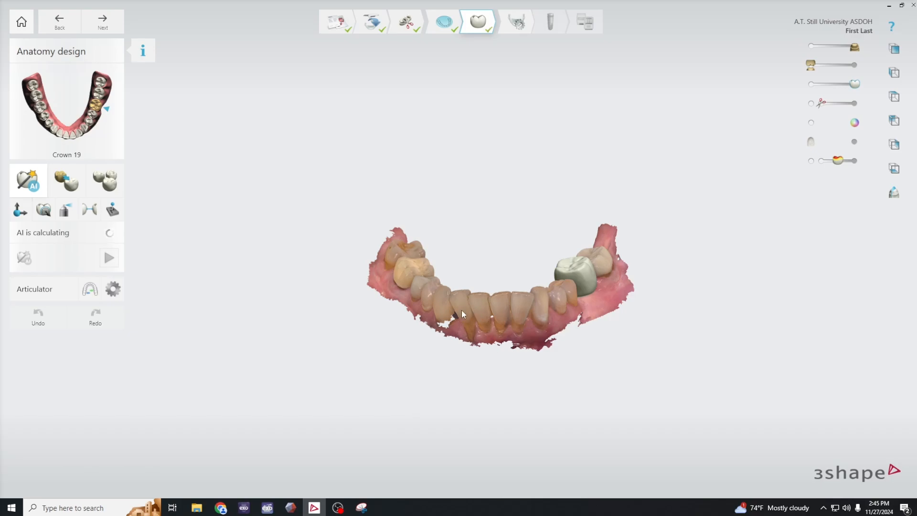
{"action": "middle_click_drag", "start_coordinate": [574, 357], "coordinate": [525, 320]}
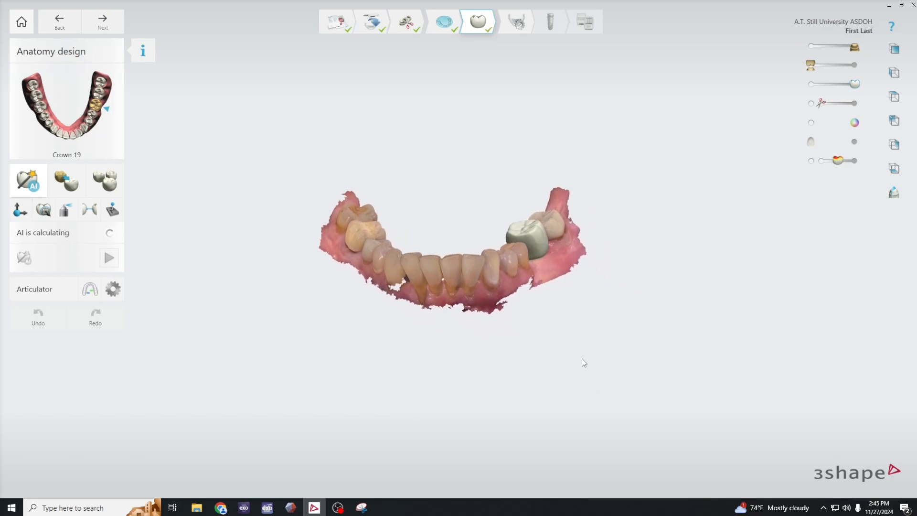
{"action": "mouse_move", "coordinate": [582, 358]}
{"action": "right_mouse_down"}
{"action": "mouse_move", "coordinate": [594, 377]}
{"action": "mouse_move", "coordinate": [582, 351]}
{"action": "right_mouse_up"}
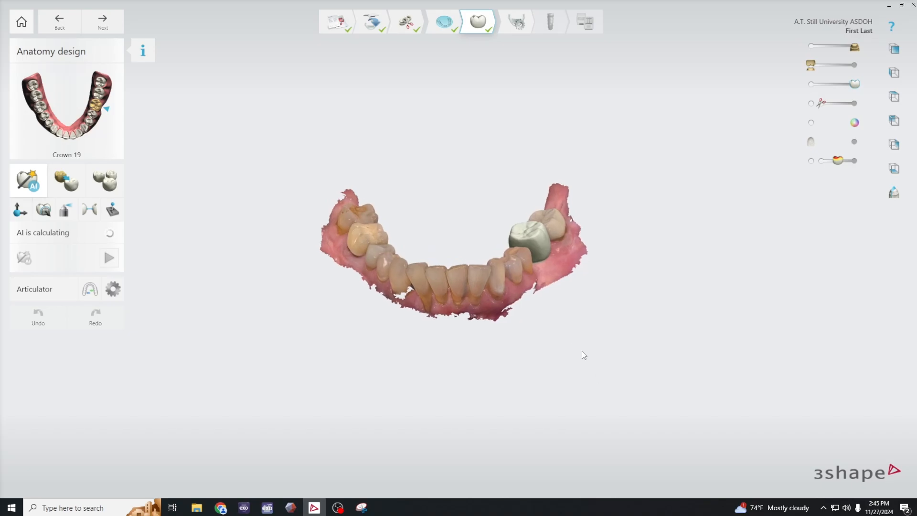
{"action": "middle_click_drag", "start_coordinate": [583, 352], "coordinate": [581, 383]}
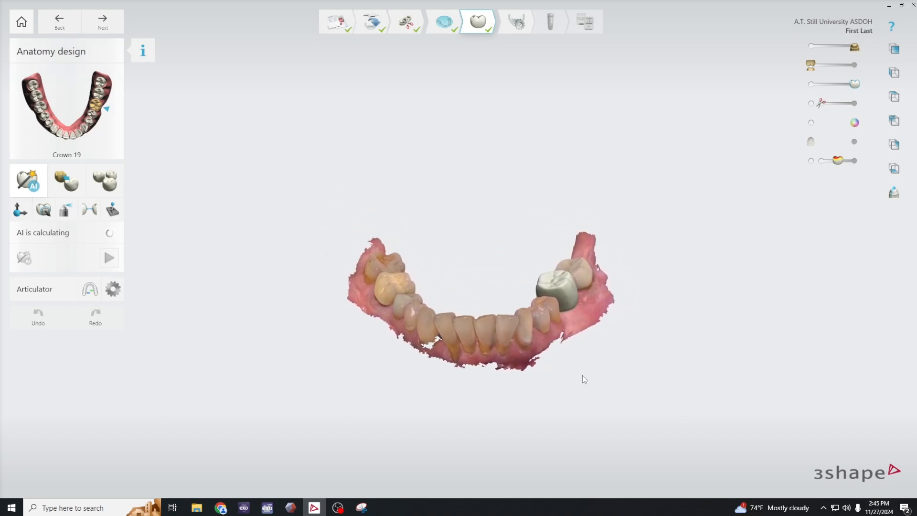
{"action": "scroll", "coordinate": [574, 361], "scroll_direction": "up", "scroll_amount": 3}
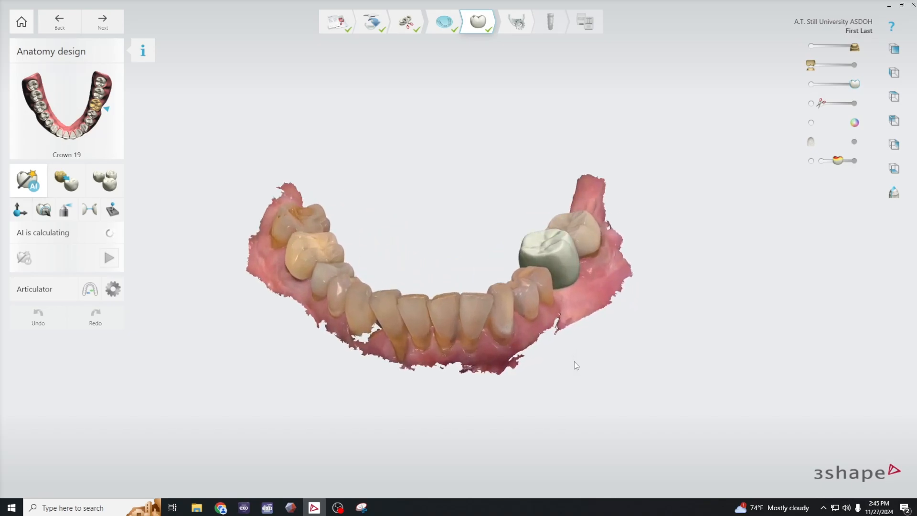
{"action": "right_click_drag", "start_coordinate": [608, 355], "coordinate": [616, 426]}
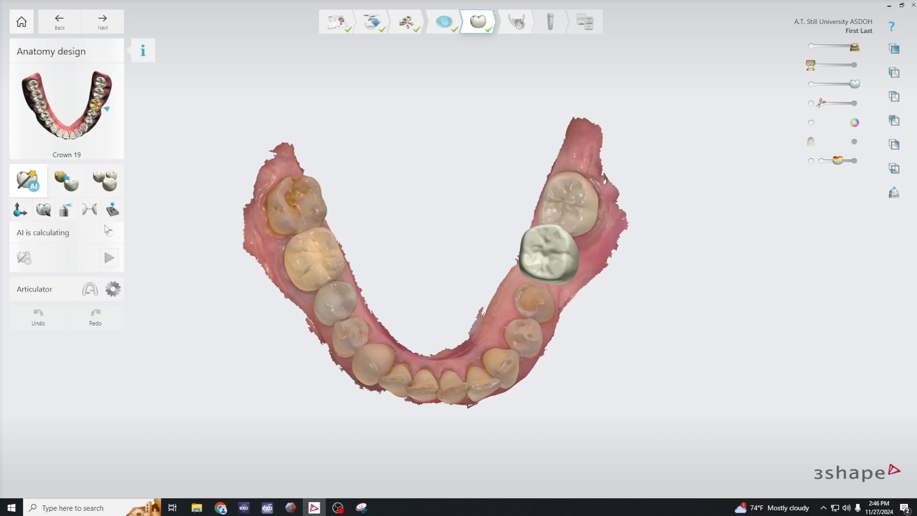
- With the Transform tool, shift crown 19 forward toward the premolar and adjust its buccal width to fit the gap
{"action": "left_click", "coordinate": [20, 210]}
{"action": "mouse_move", "coordinate": [557, 259]}
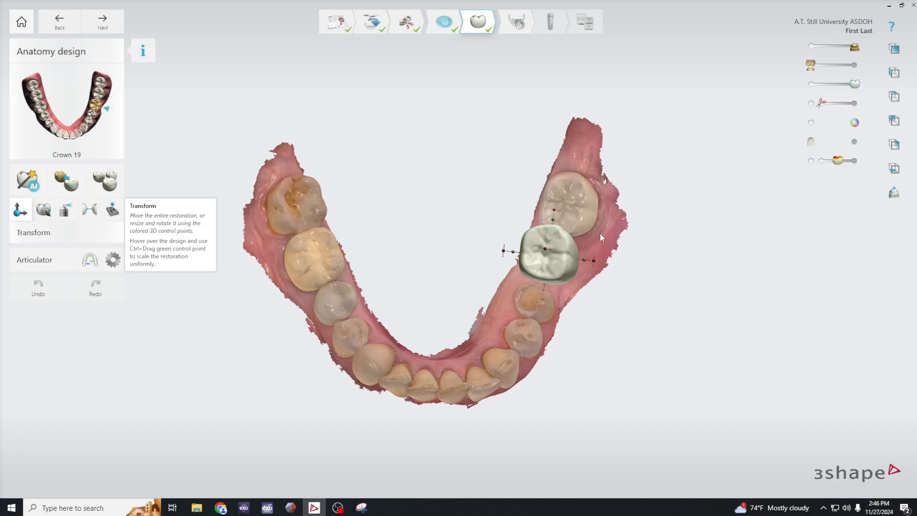
{"action": "mouse_move", "coordinate": [559, 259]}
{"action": "left_mouse_down"}
{"action": "mouse_move", "coordinate": [550, 261]}
{"action": "mouse_move", "coordinate": [559, 264]}
{"action": "left_mouse_up"}
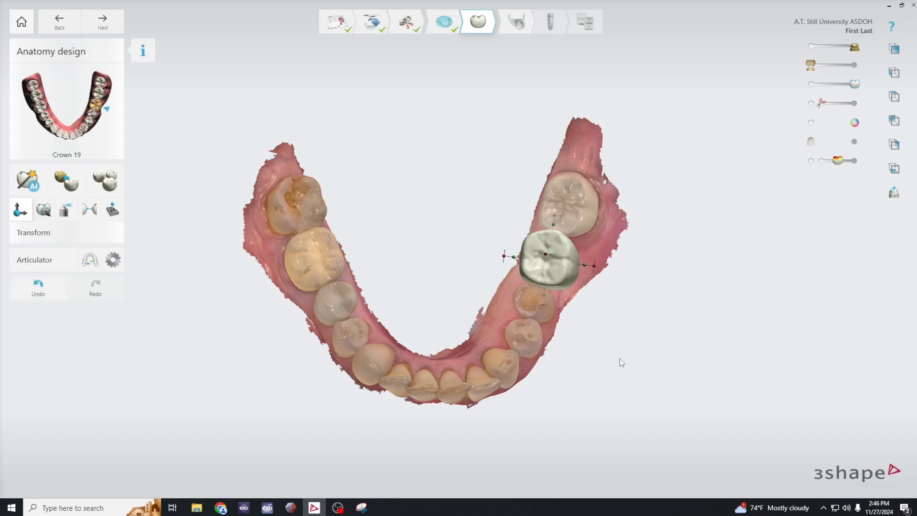
{"action": "right_click_drag", "start_coordinate": [646, 393], "coordinate": [460, 279]}
{"action": "left_click_drag", "start_coordinate": [541, 261], "coordinate": [543, 270]}
{"action": "right_click_drag", "start_coordinate": [560, 336], "coordinate": [792, 460]}
{"action": "scroll", "coordinate": [614, 273], "scroll_direction": "up", "scroll_amount": 3}
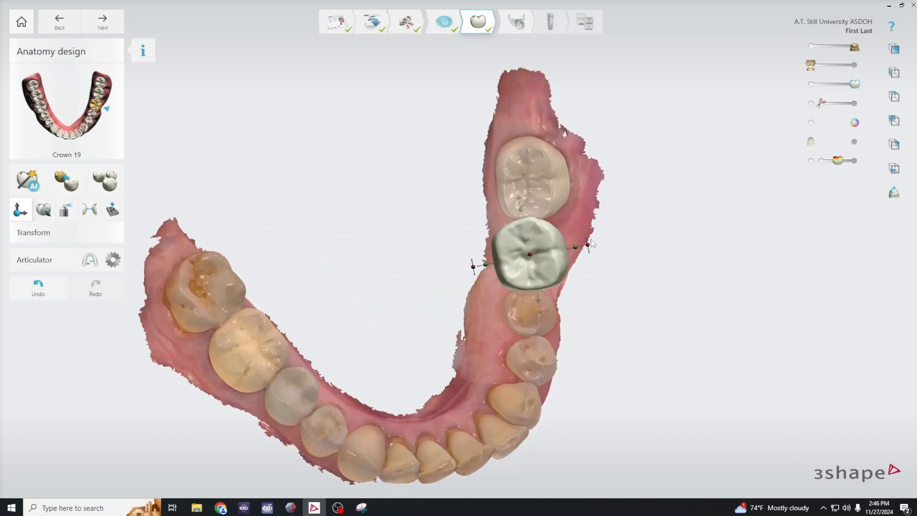
{"action": "left_click_drag", "start_coordinate": [577, 248], "coordinate": [595, 251]}
{"action": "scroll", "coordinate": [574, 252], "scroll_direction": "up", "scroll_amount": 2}
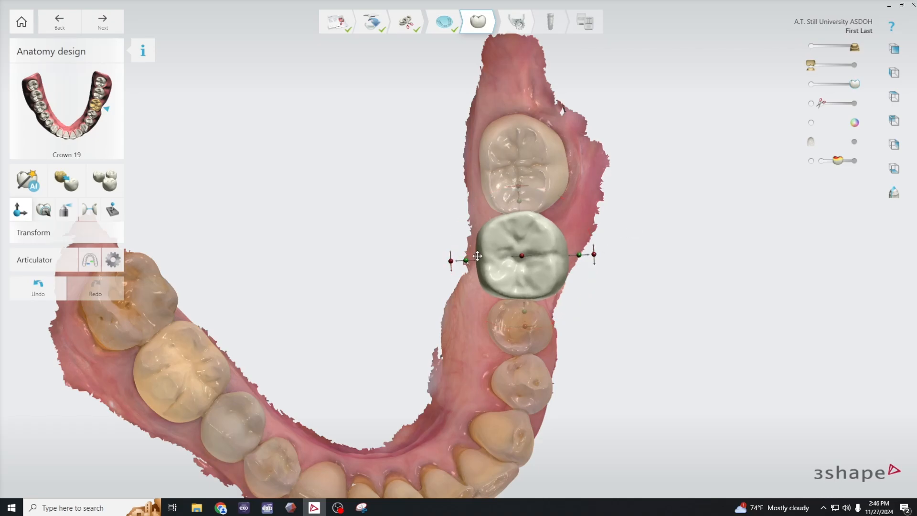
- Try the Allure DS1 RealView and Allure DS4 RealView designs from the Smile Library on crown 19
{"action": "left_click", "coordinate": [105, 182]}
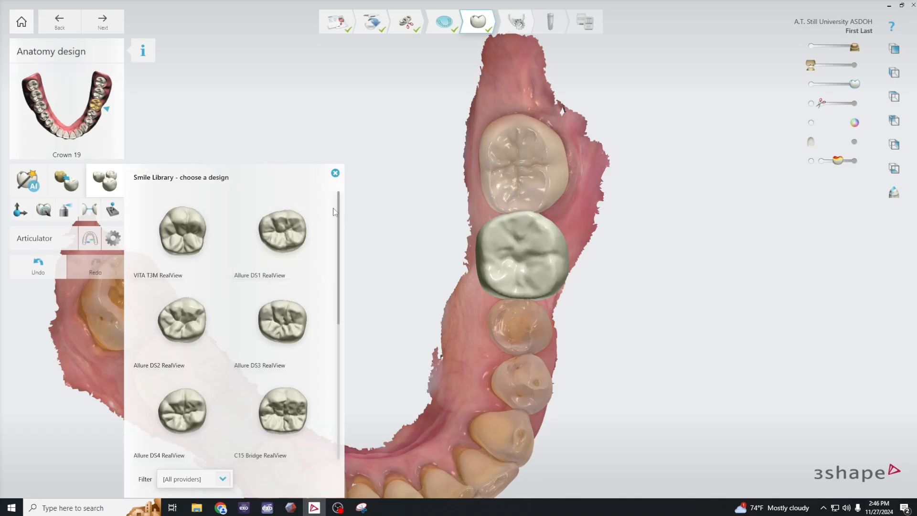
{"action": "right_click_drag", "start_coordinate": [418, 345], "coordinate": [408, 264]}
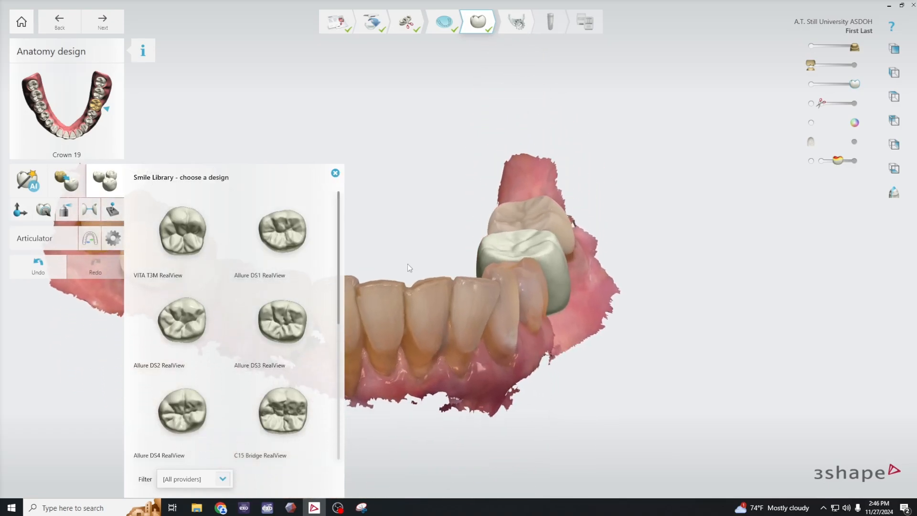
{"action": "left_click", "coordinate": [291, 241]}
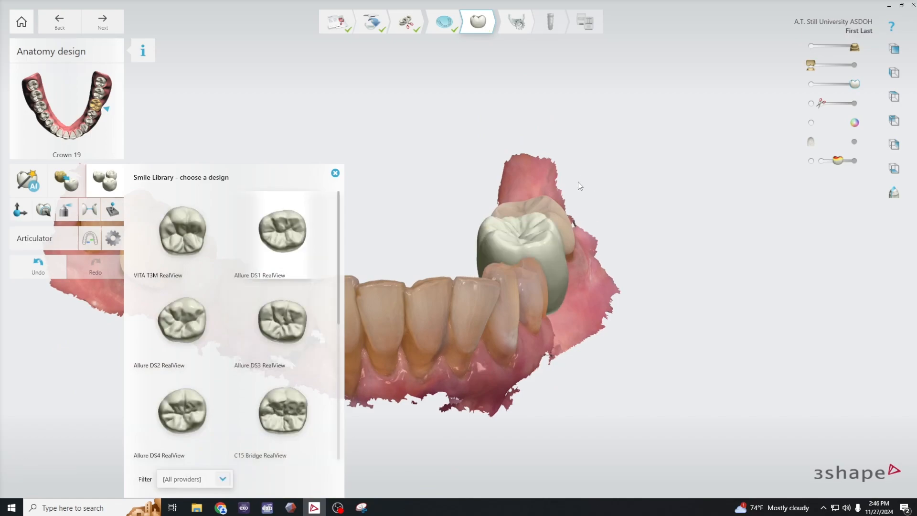
{"action": "right_click_drag", "start_coordinate": [670, 377], "coordinate": [374, 374]}
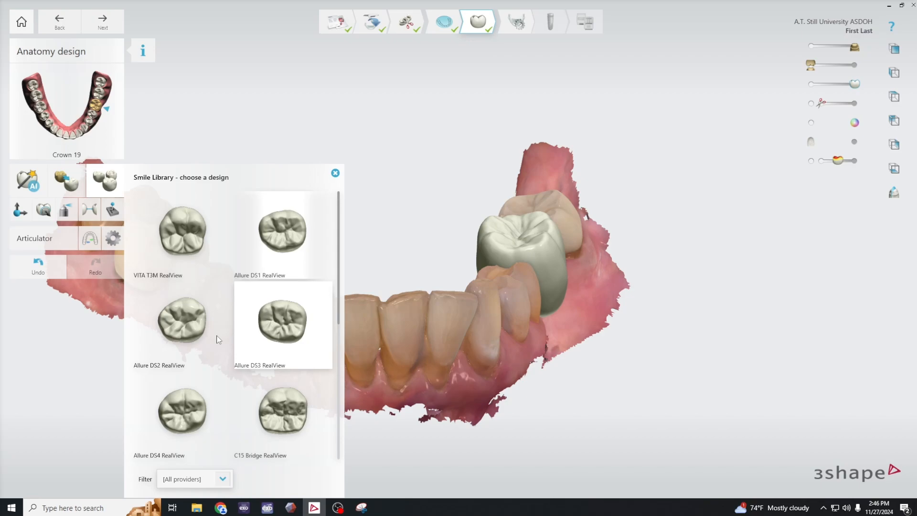
{"action": "left_click", "coordinate": [185, 403]}
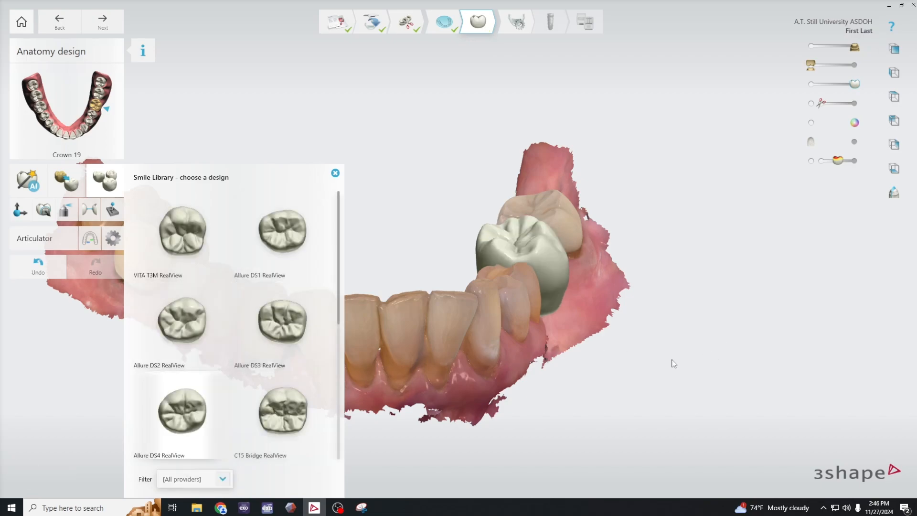
{"action": "right_click_drag", "start_coordinate": [674, 364], "coordinate": [665, 345]}
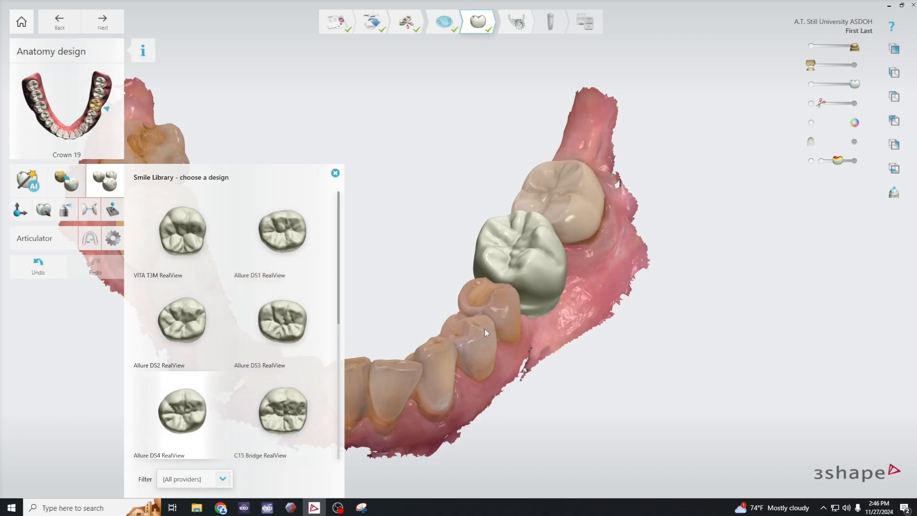
{"action": "right_click_drag", "start_coordinate": [484, 329], "coordinate": [557, 288]}
{"action": "right_click_drag", "start_coordinate": [589, 394], "coordinate": [554, 339]}
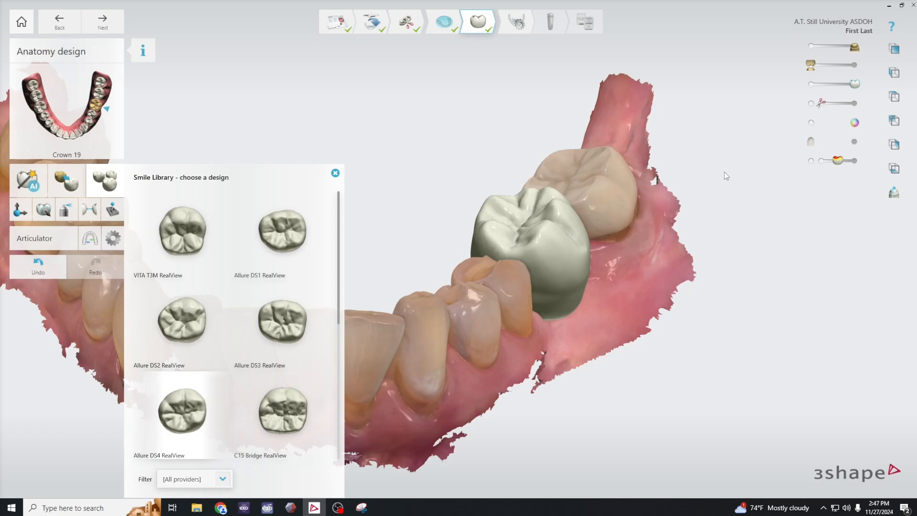
- Turn off the scan colours, apply the Culp - Mature design from the Smile Library to crown 19, and close the library
{"action": "left_click", "coordinate": [811, 123]}
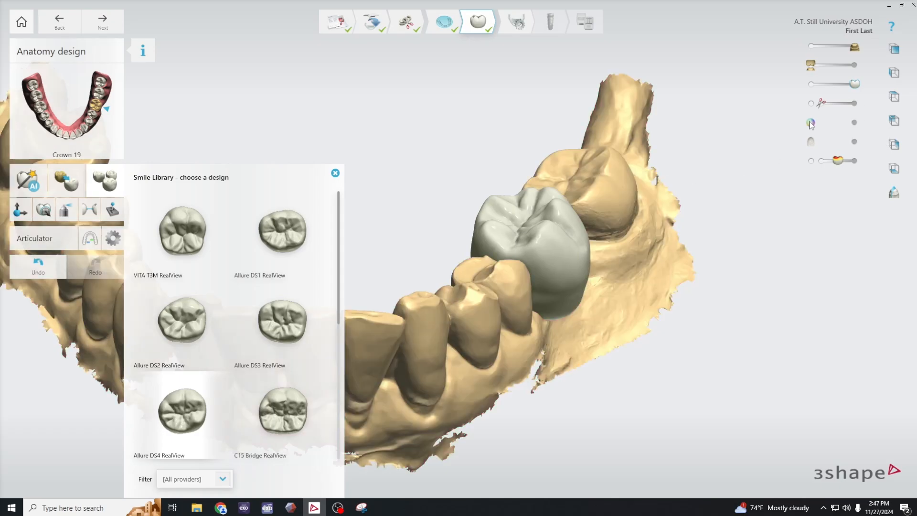
{"action": "right_click_drag", "start_coordinate": [650, 284], "coordinate": [448, 362]}
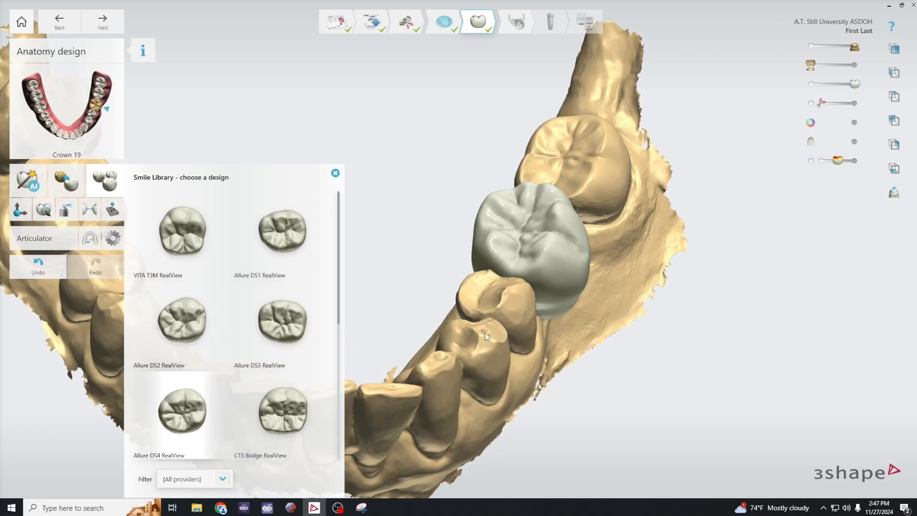
{"action": "scroll", "coordinate": [488, 333], "scroll_direction": "up", "scroll_amount": 2}
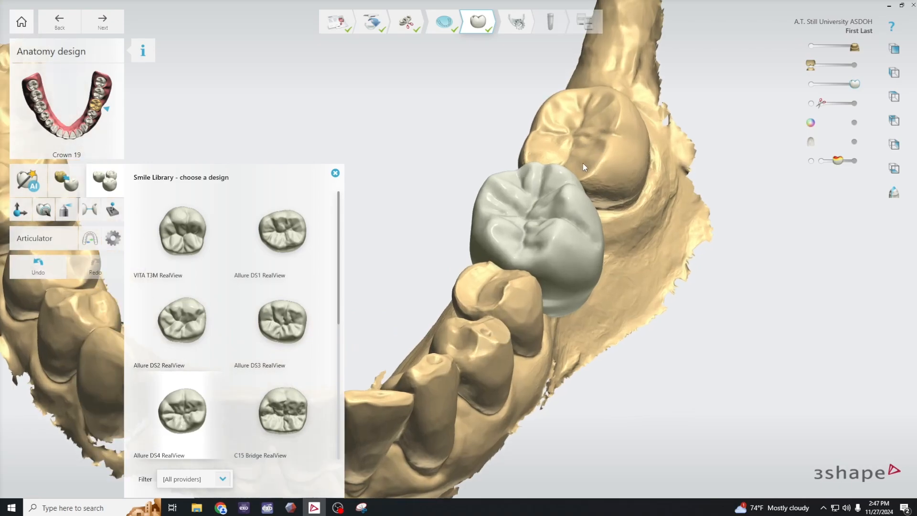
{"action": "scroll", "coordinate": [270, 346], "scroll_direction": "down", "scroll_amount": 3}
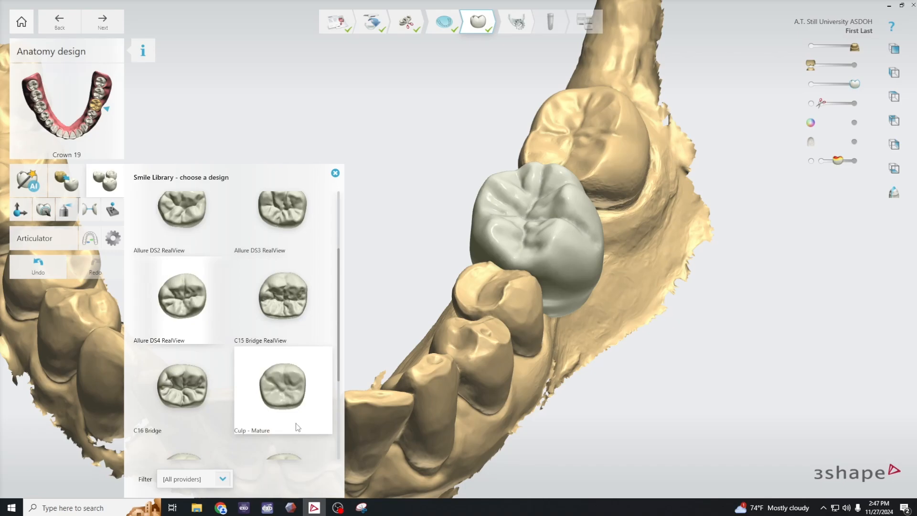
{"action": "left_click", "coordinate": [289, 391]}
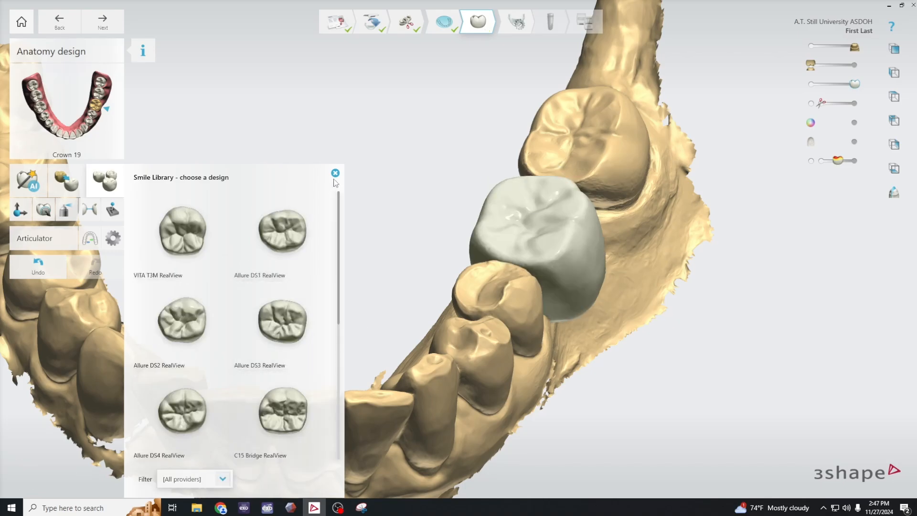
{"action": "left_click", "coordinate": [336, 173]}
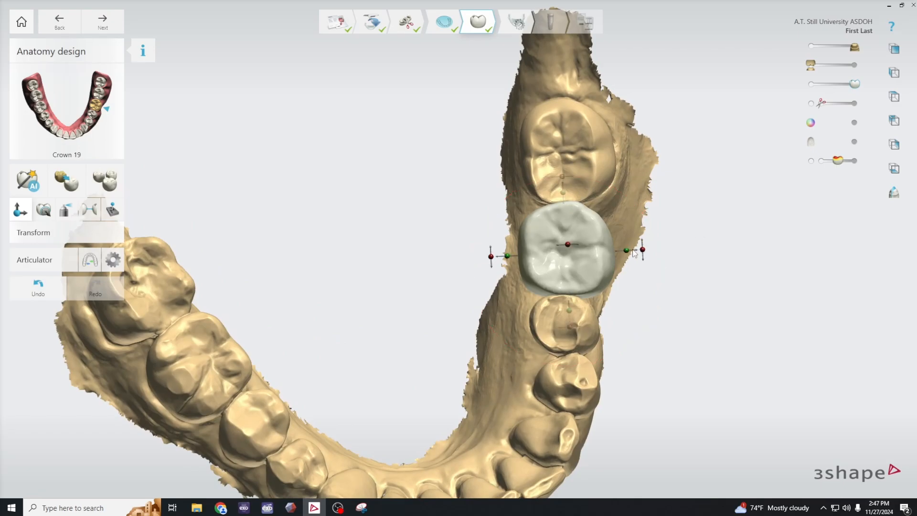
- With the Transform tool, rotate crown 19 in line with the neighbouring teeth and narrow its lingual side slightly
{"action": "mouse_move", "coordinate": [642, 248]}
{"action": "left_click_drag", "start_coordinate": [643, 249], "coordinate": [643, 259]}
{"action": "scroll", "coordinate": [644, 262], "scroll_direction": "down", "scroll_amount": 1}
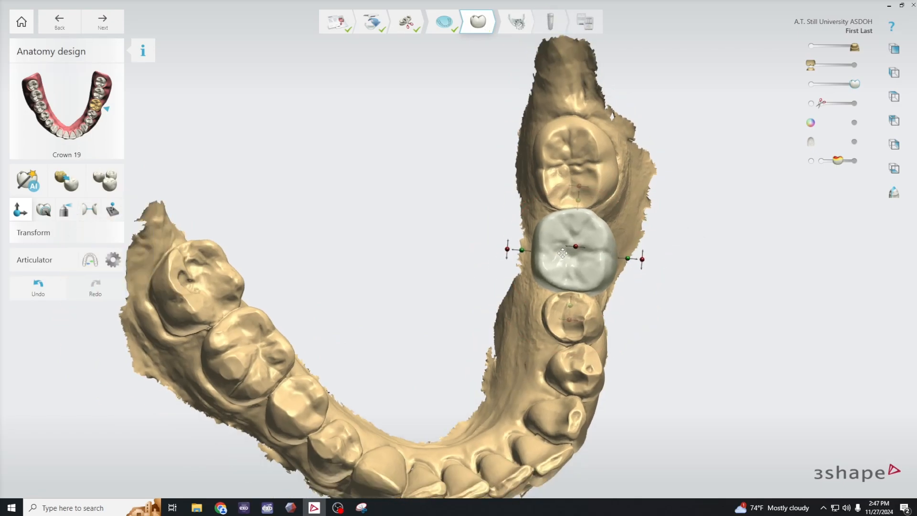
{"action": "left_click_drag", "start_coordinate": [523, 249], "coordinate": [526, 249]}
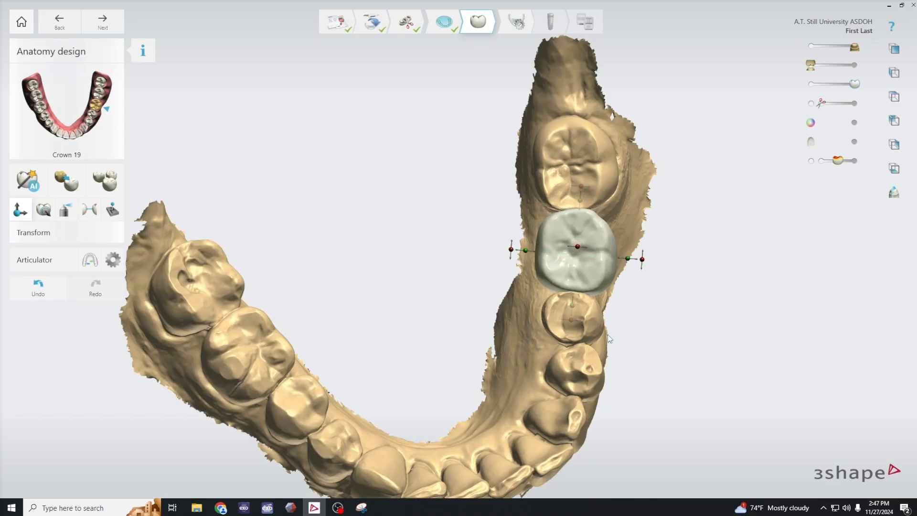
- Check crown 19 against the adjacent teeth from the front, and narrow it from both the buccal and lingual sides
{"action": "right_click_drag", "start_coordinate": [608, 334], "coordinate": [624, 277]}
{"action": "right_click_drag", "start_coordinate": [687, 275], "coordinate": [691, 277]}
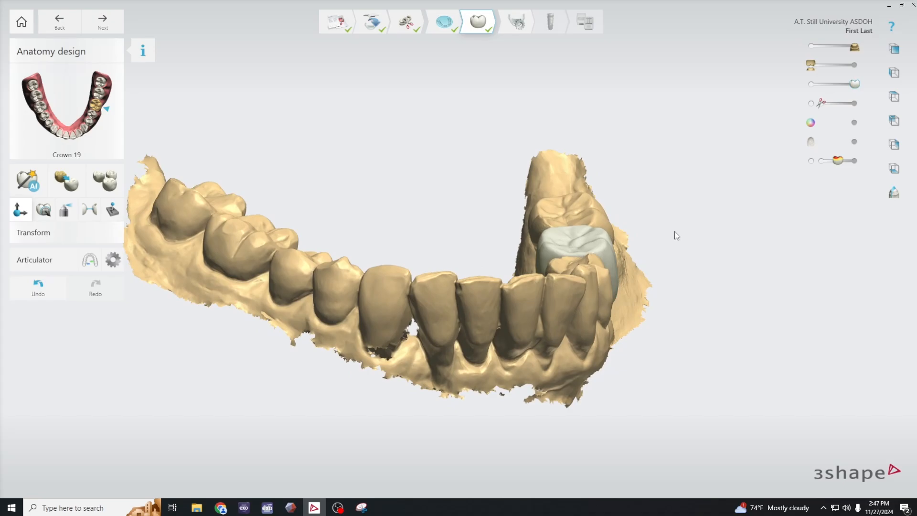
{"action": "right_click_drag", "start_coordinate": [674, 232], "coordinate": [669, 275]}
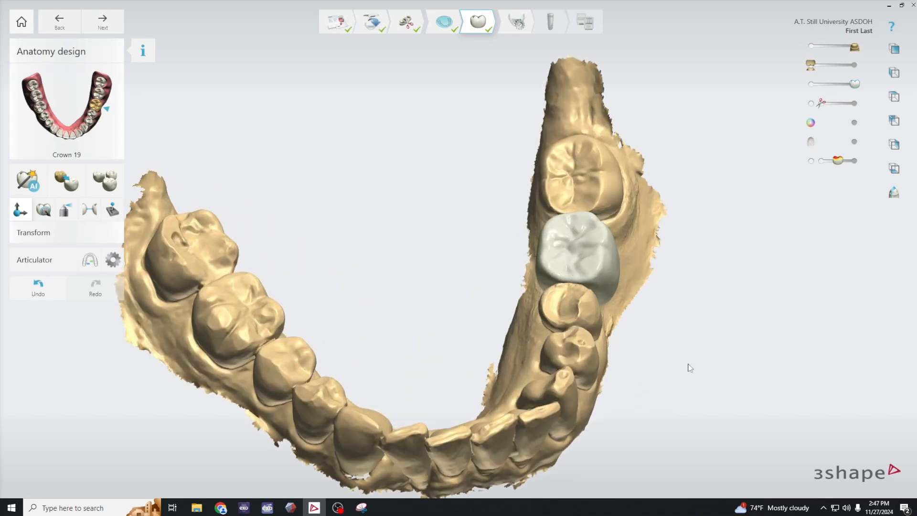
{"action": "right_click_drag", "start_coordinate": [688, 368], "coordinate": [692, 305]}
{"action": "mouse_move", "coordinate": [595, 183]}
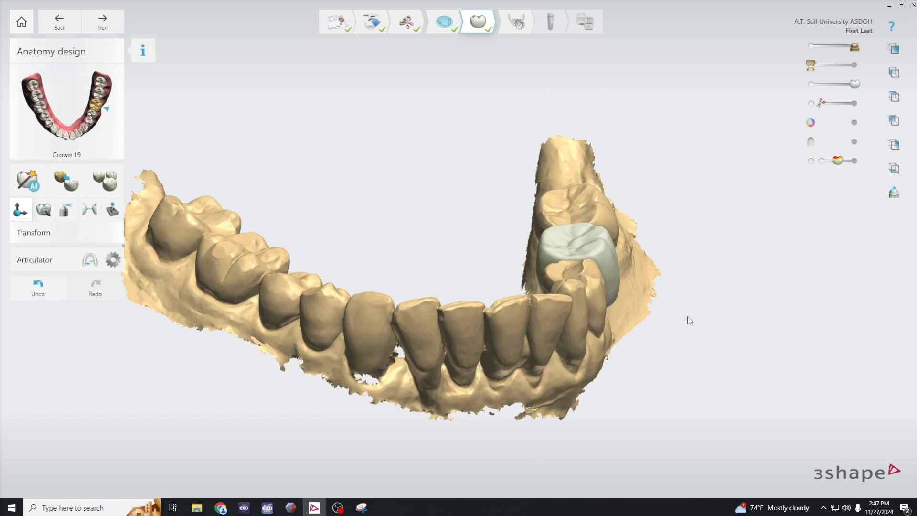
{"action": "mouse_move", "coordinate": [688, 318]}
{"action": "right_mouse_down"}
{"action": "mouse_move", "coordinate": [692, 311]}
{"action": "mouse_move", "coordinate": [693, 320]}
{"action": "right_mouse_up"}
{"action": "right_click_drag", "start_coordinate": [572, 285], "coordinate": [577, 243]}
{"action": "left_click_drag", "start_coordinate": [576, 217], "coordinate": [575, 214]}
{"action": "left_click_drag", "start_coordinate": [629, 258], "coordinate": [626, 259]}
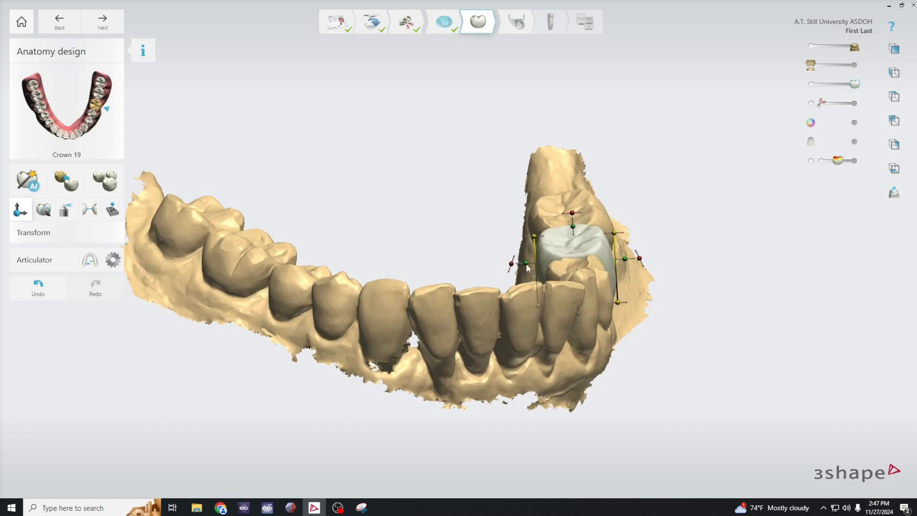
{"action": "left_click_drag", "start_coordinate": [526, 263], "coordinate": [531, 262]}
- Pull in the lower and upper buccal edges of crown 19 slightly in a low front view
{"action": "scroll", "coordinate": [673, 323], "scroll_direction": "down", "scroll_amount": 3}
{"action": "right_click_drag", "start_coordinate": [682, 357], "coordinate": [665, 348]}
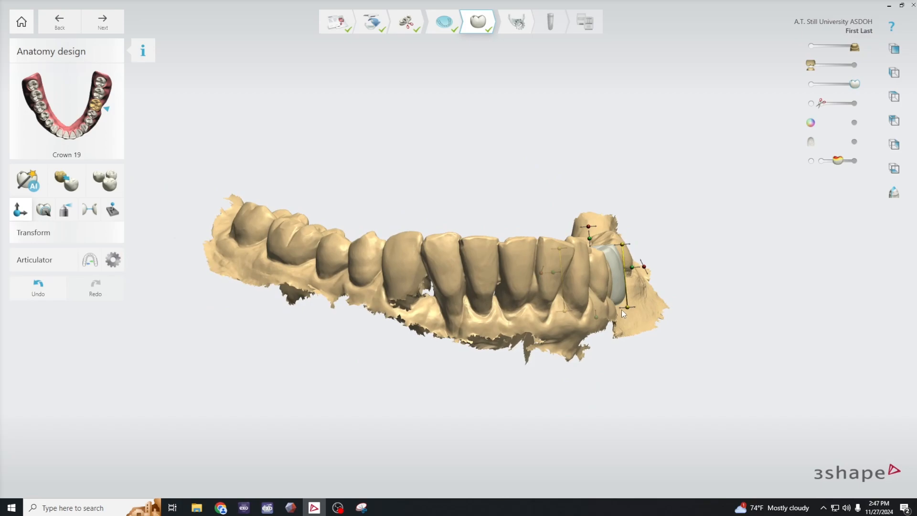
{"action": "left_click_drag", "start_coordinate": [626, 309], "coordinate": [623, 306]}
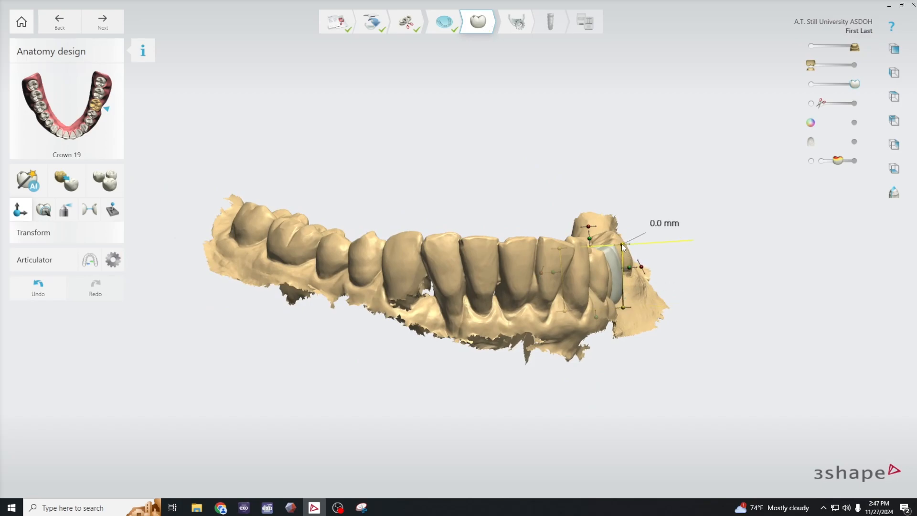
{"action": "left_click_drag", "start_coordinate": [623, 246], "coordinate": [622, 249]}
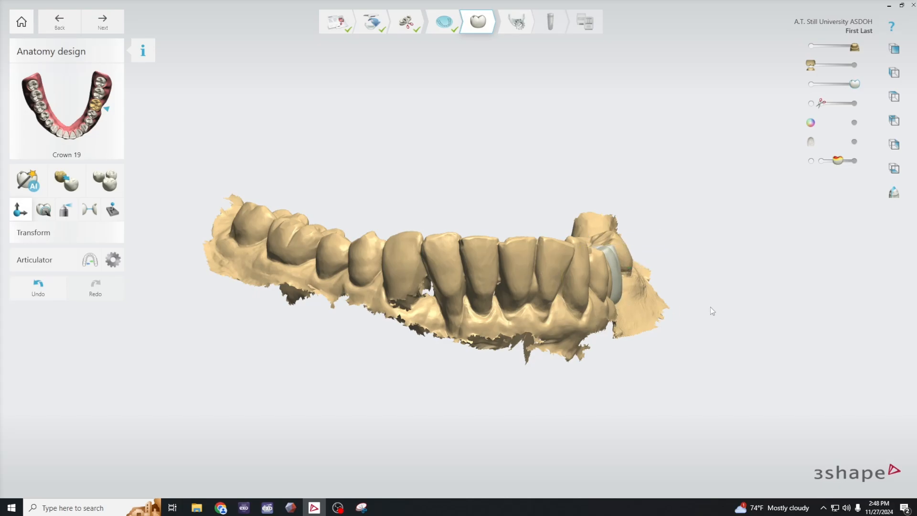
- Trim the buccal width of crown 19 slightly from an occlusal view, and switch to the Morph tool
{"action": "right_click_drag", "start_coordinate": [710, 306], "coordinate": [670, 336]}
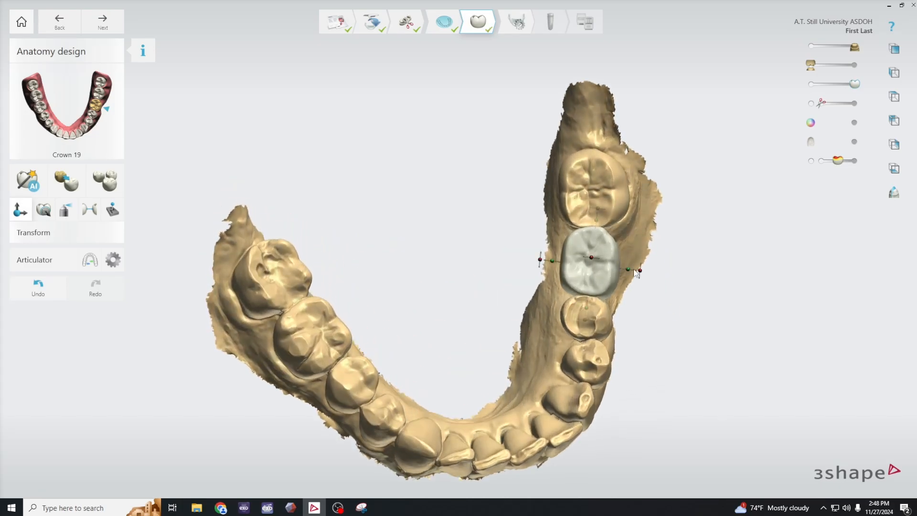
{"action": "left_click_drag", "start_coordinate": [630, 272], "coordinate": [632, 271]}
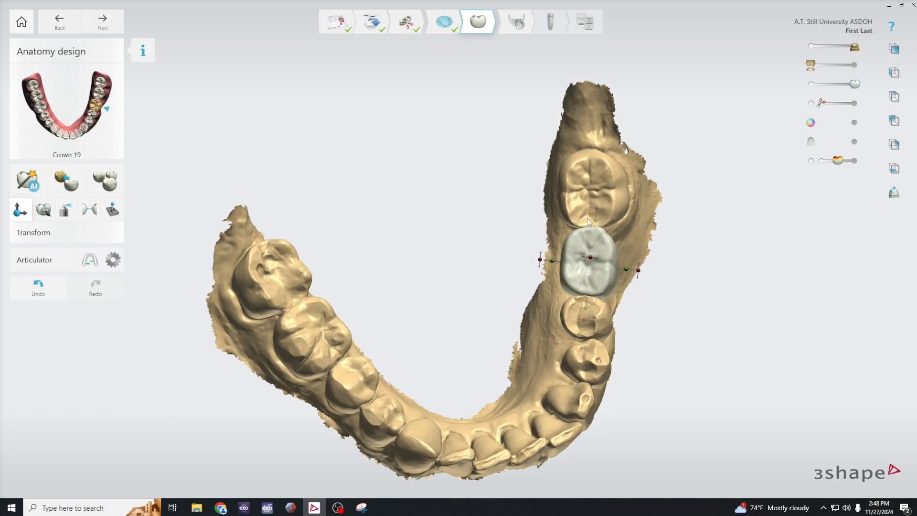
{"action": "left_click", "coordinate": [45, 212]}
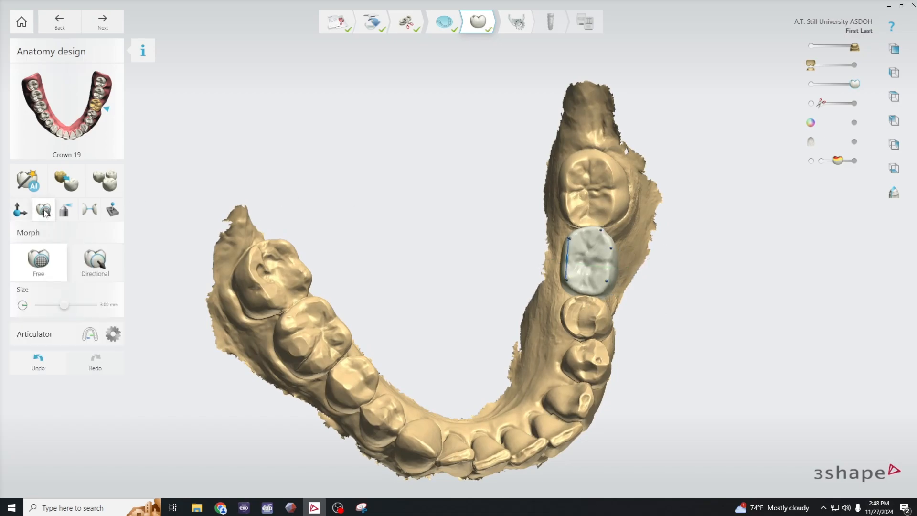
- Switch to directional morphing and adjust the buccal surface of crown 19 slightly, working from low front and buccal views
{"action": "left_click", "coordinate": [86, 270]}
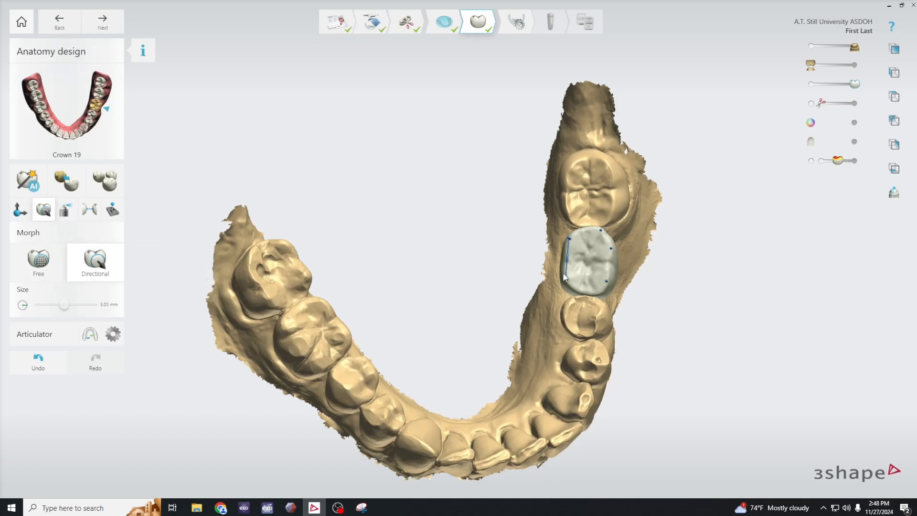
{"action": "scroll", "coordinate": [686, 291], "scroll_direction": "up", "scroll_amount": 4}
{"action": "right_click_drag", "start_coordinate": [656, 300], "coordinate": [616, 280]}
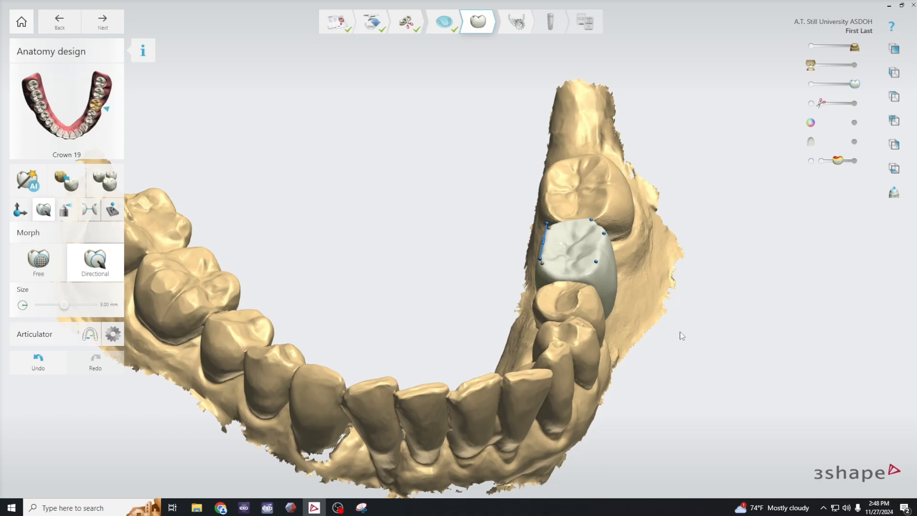
{"action": "right_click_drag", "start_coordinate": [682, 336], "coordinate": [689, 278]}
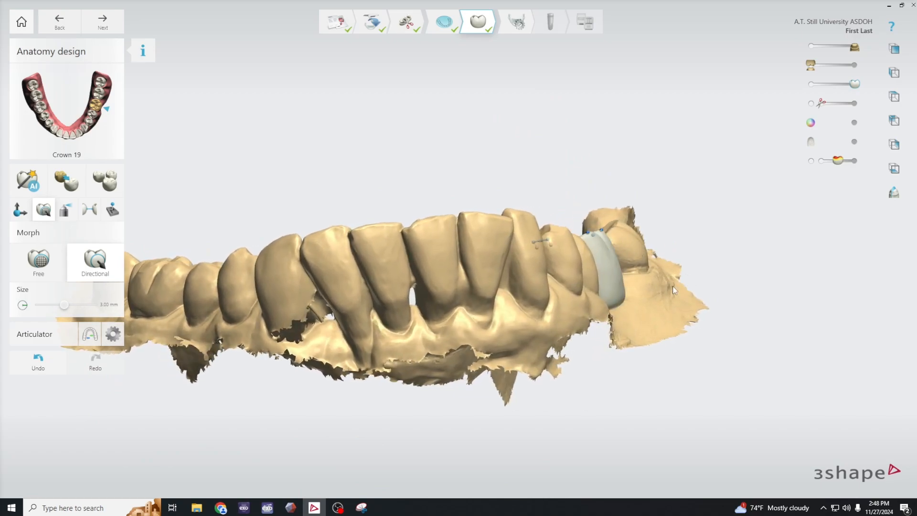
{"action": "right_click_drag", "start_coordinate": [638, 251], "coordinate": [628, 235]}
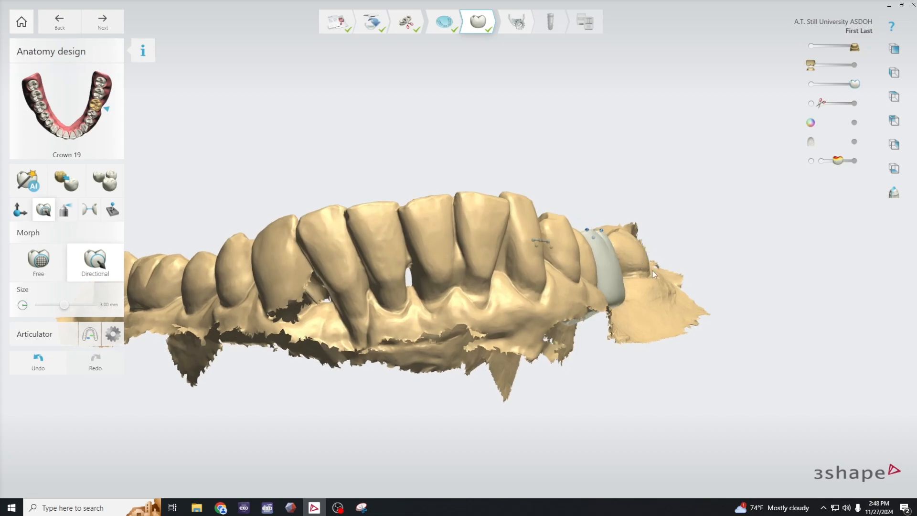
{"action": "right_click_drag", "start_coordinate": [652, 271], "coordinate": [718, 348]}
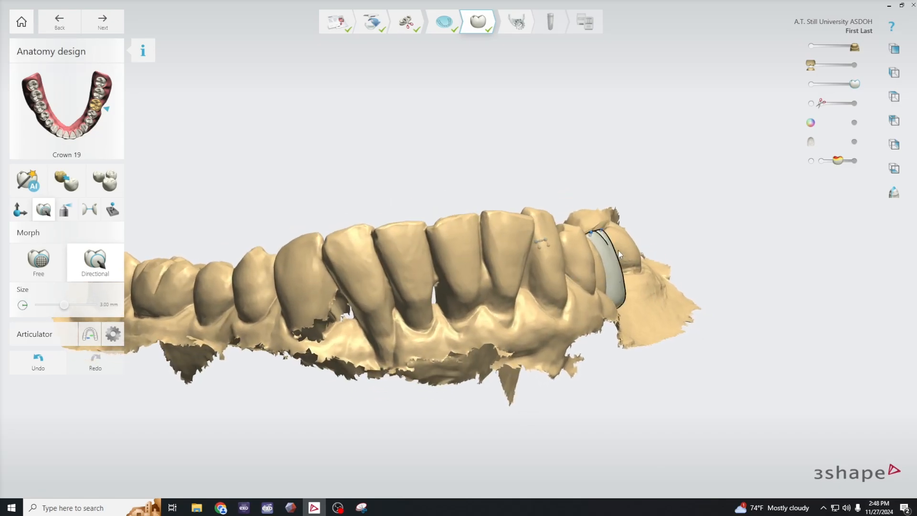
{"action": "right_click_drag", "start_coordinate": [666, 299], "coordinate": [615, 276]}
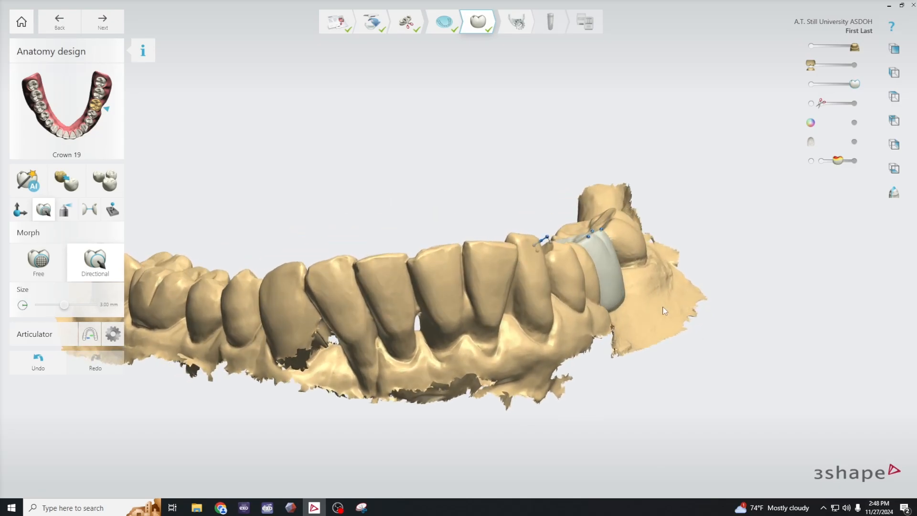
{"action": "left_click", "coordinate": [609, 272]}
- Set the morph size to 4.71 mm and nudge the buccal surface of crown 19 with free morphing, from front and rear views
{"action": "left_click_drag", "start_coordinate": [70, 307], "coordinate": [85, 307]}
{"action": "right_click_drag", "start_coordinate": [643, 357], "coordinate": [632, 351]}
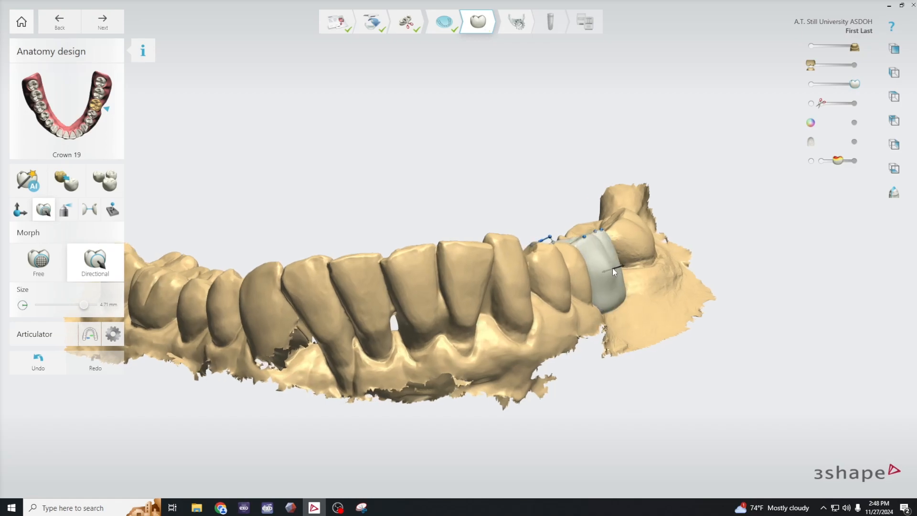
{"action": "left_click", "coordinate": [50, 272]}
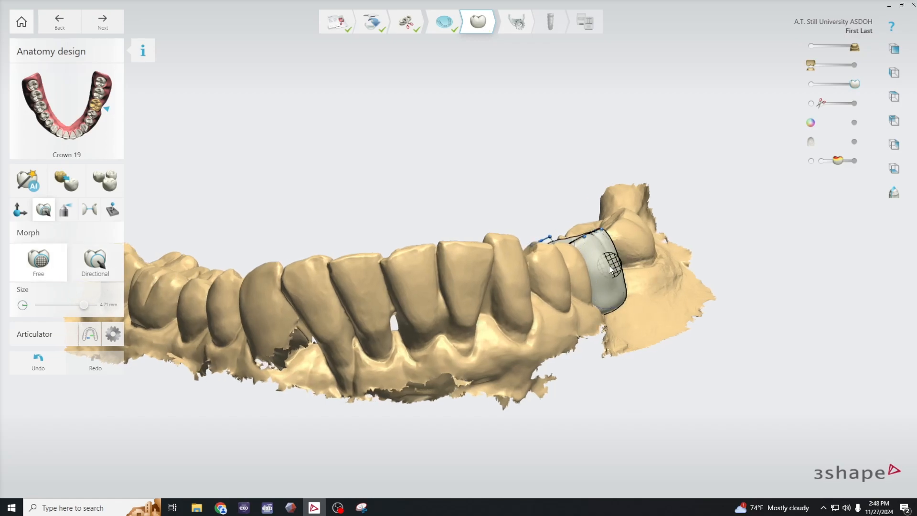
{"action": "left_click_drag", "start_coordinate": [612, 264], "coordinate": [612, 268]}
{"action": "right_click_drag", "start_coordinate": [672, 312], "coordinate": [516, 277]}
{"action": "left_click_drag", "start_coordinate": [543, 270], "coordinate": [537, 271]}
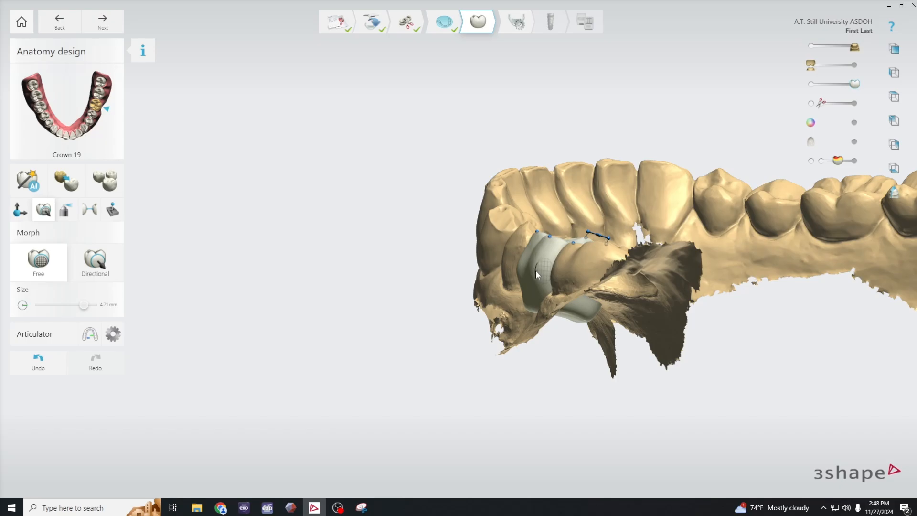
- With the Wax knife at 1.99 mm size and maximum strength, remove material from the buccal surface of crown 19
{"action": "right_click_drag", "start_coordinate": [609, 338], "coordinate": [741, 400]}
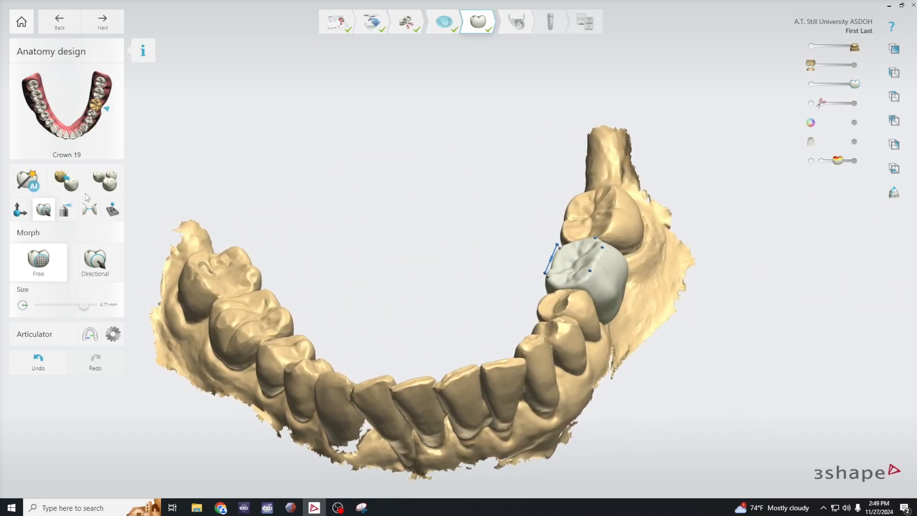
{"action": "left_click", "coordinate": [67, 212]}
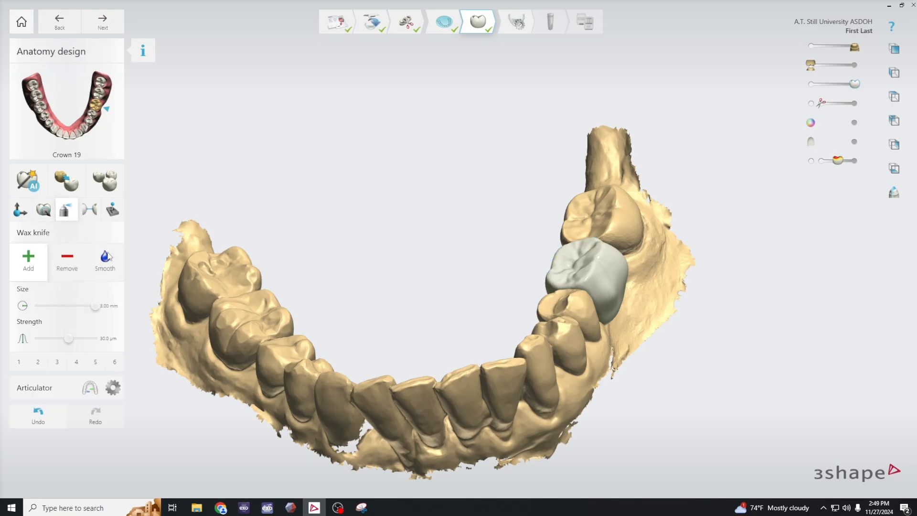
{"action": "right_click_drag", "start_coordinate": [660, 313], "coordinate": [587, 305]}
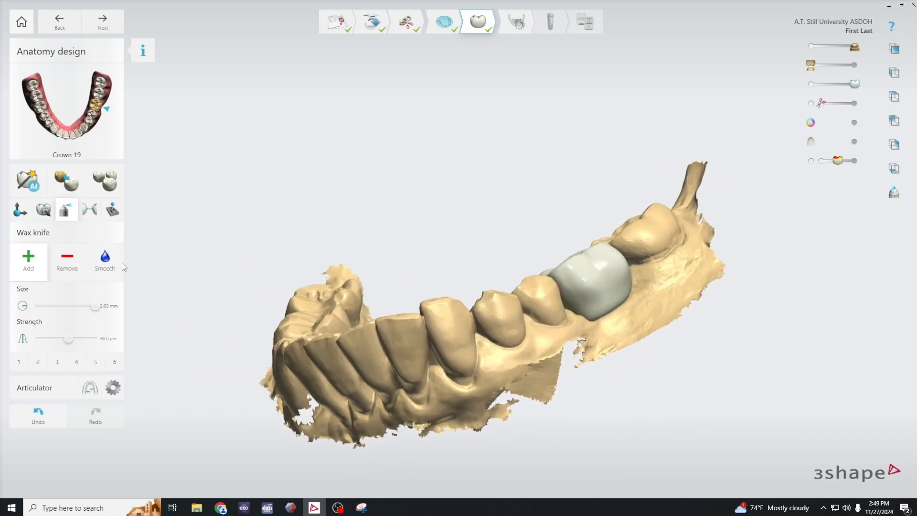
{"action": "left_click", "coordinate": [105, 262]}
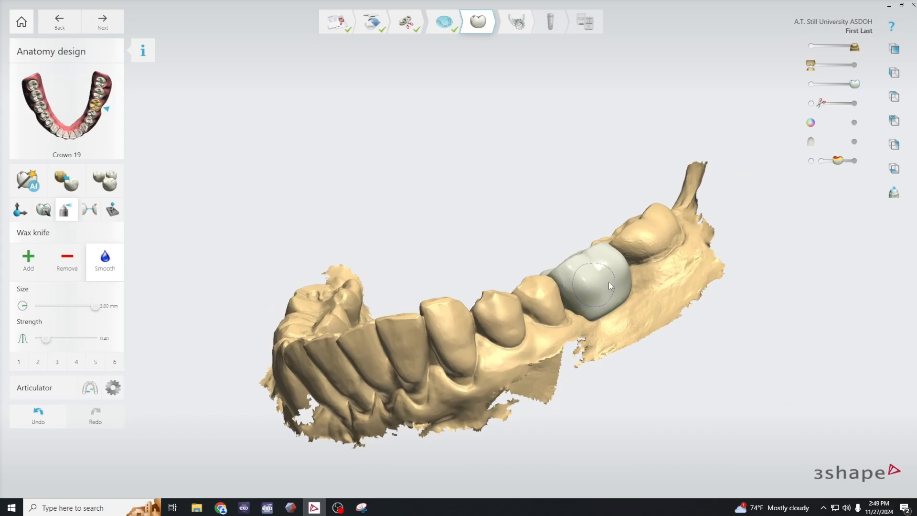
{"action": "left_click", "coordinate": [25, 265]}
{"action": "right_click_drag", "start_coordinate": [344, 418], "coordinate": [420, 414]}
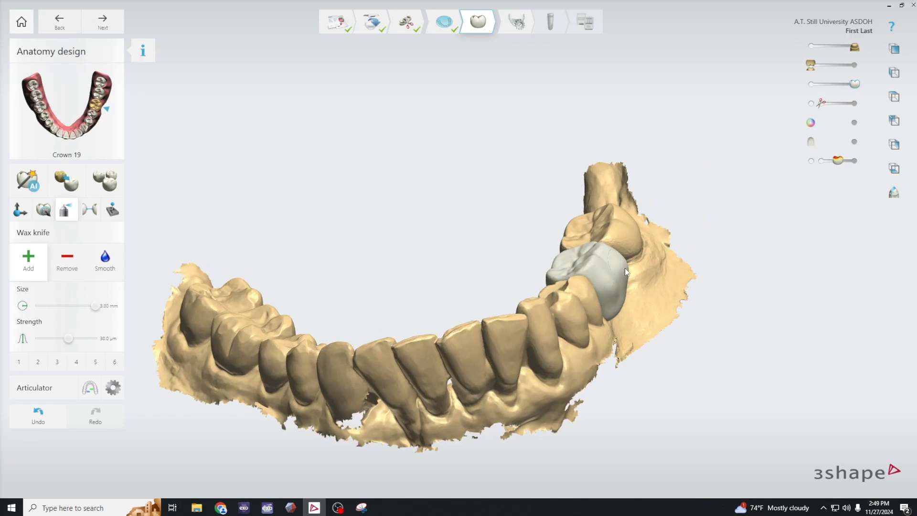
{"action": "left_click_drag", "start_coordinate": [96, 305], "coordinate": [74, 306]}
{"action": "left_click_drag", "start_coordinate": [68, 339], "coordinate": [95, 339]}
{"action": "left_click", "coordinate": [67, 262]}
{"action": "right_click_drag", "start_coordinate": [645, 377], "coordinate": [614, 311]}
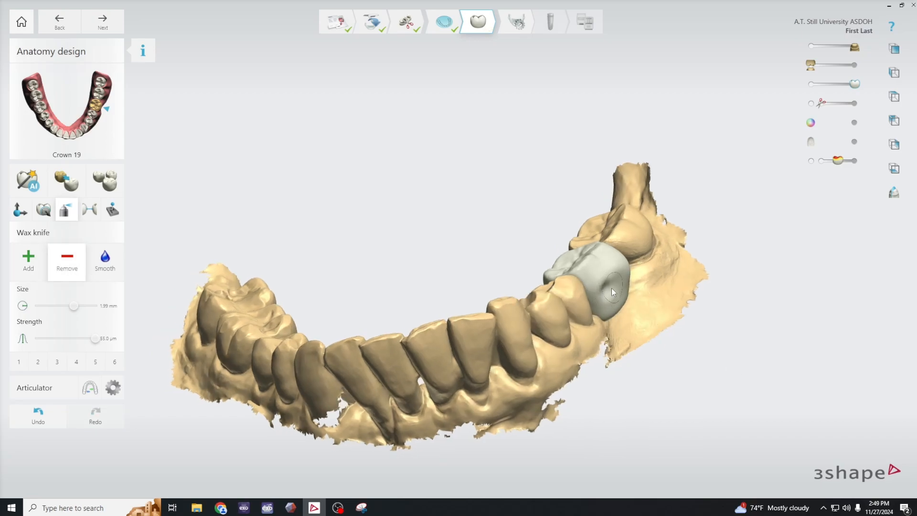
- Undo the last wax removal, and switch the Wax knife to smoothing for the buccal surface of crown 19
{"action": "left_click", "coordinate": [37, 423]}
{"action": "left_click", "coordinate": [113, 269]}
{"action": "right_click_drag", "start_coordinate": [658, 371], "coordinate": [586, 297]}
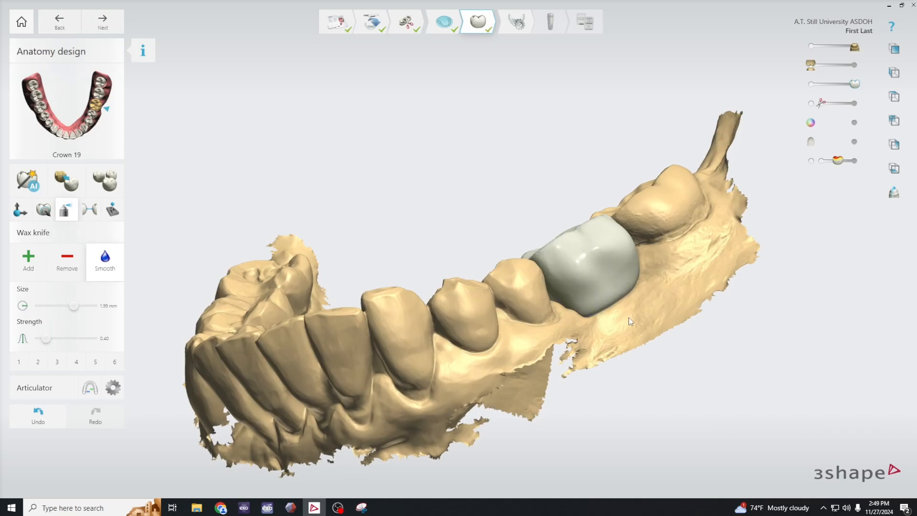
- Hide crown 19 to inspect the gap between the premolar and molar from above, and show the crown again
{"action": "left_click", "coordinate": [857, 86]}
{"action": "right_click_drag", "start_coordinate": [697, 287], "coordinate": [752, 406]}
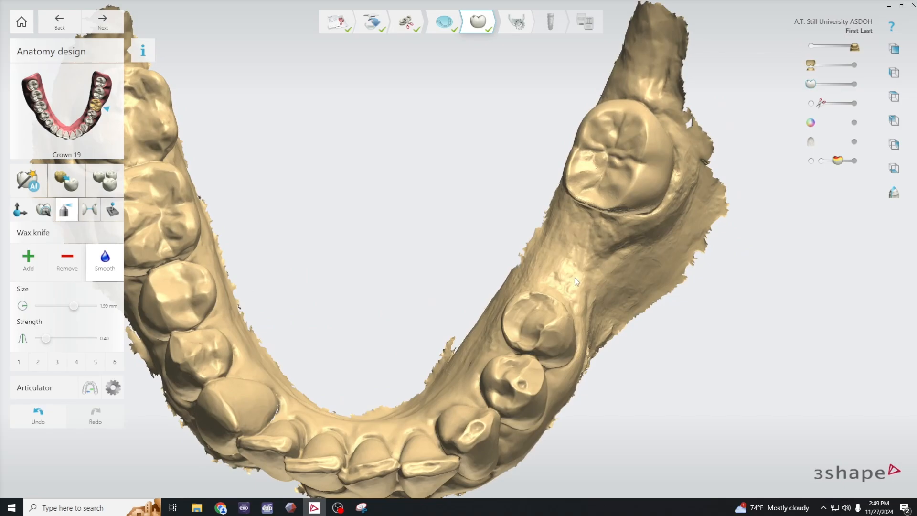
{"action": "left_click", "coordinate": [810, 84]}
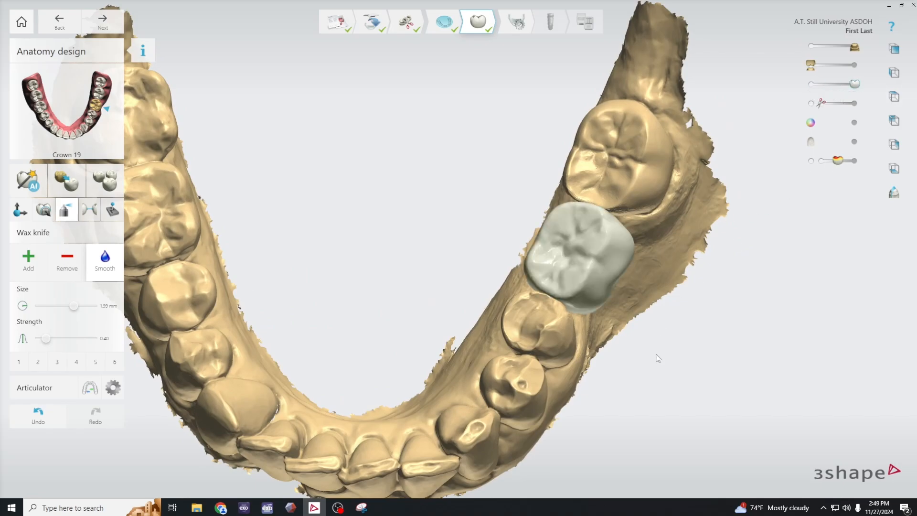
- Examine the buccal contour and alignment of crown 19 against the neighbouring teeth from front and angled views
{"action": "right_click_drag", "start_coordinate": [658, 358], "coordinate": [667, 268]}
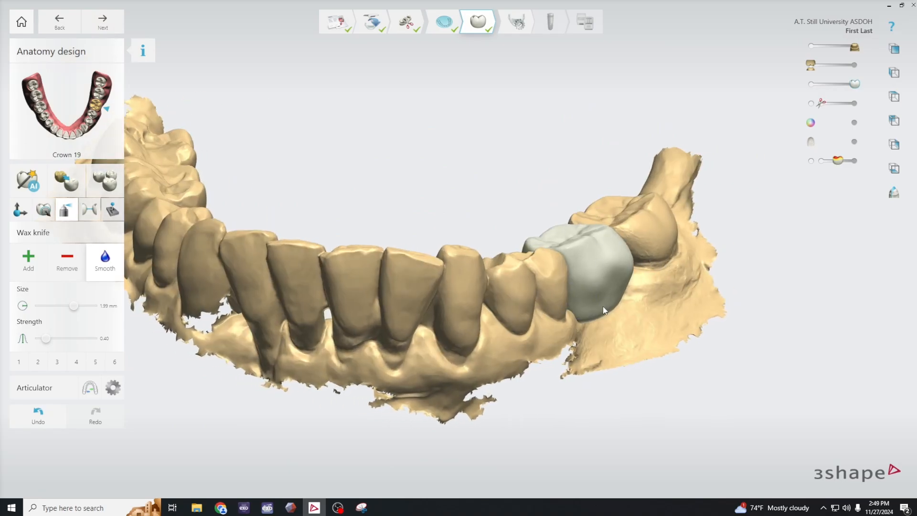
{"action": "right_click_drag", "start_coordinate": [604, 308], "coordinate": [581, 208]}
{"action": "right_click_drag", "start_coordinate": [603, 378], "coordinate": [607, 356]}
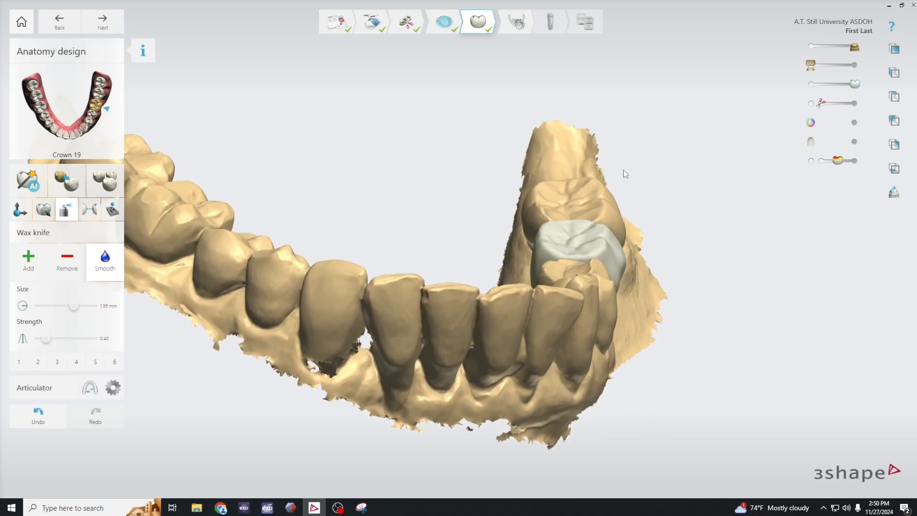
{"action": "right_click_drag", "start_coordinate": [702, 329], "coordinate": [659, 317]}
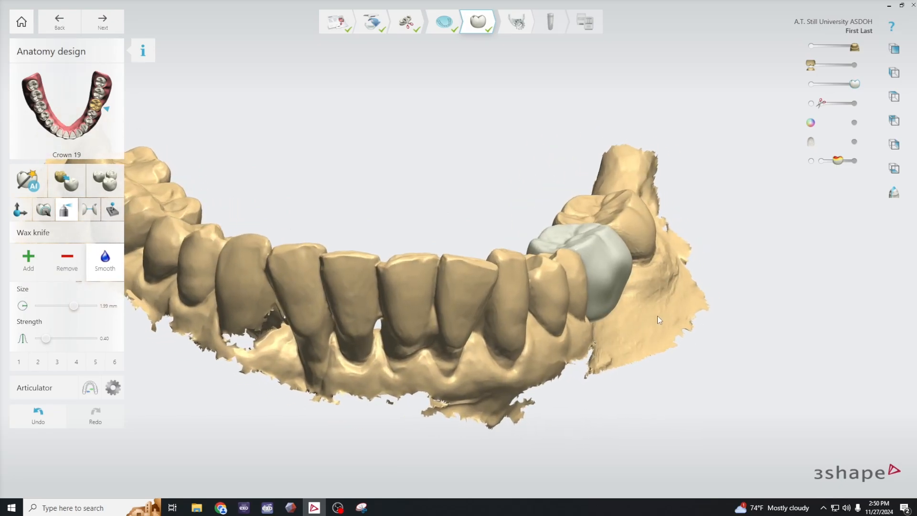
{"action": "right_click_drag", "start_coordinate": [336, 364], "coordinate": [116, 292]}
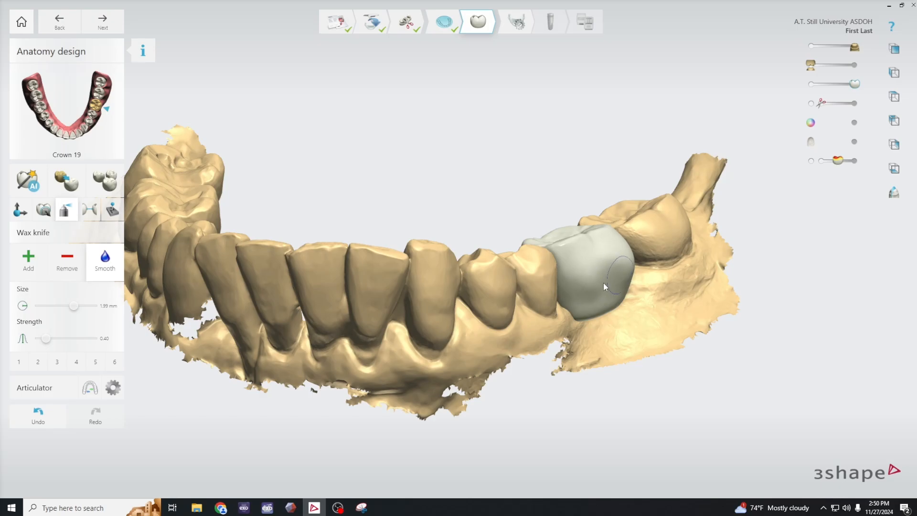
{"action": "right_click_drag", "start_coordinate": [593, 309], "coordinate": [595, 198]}
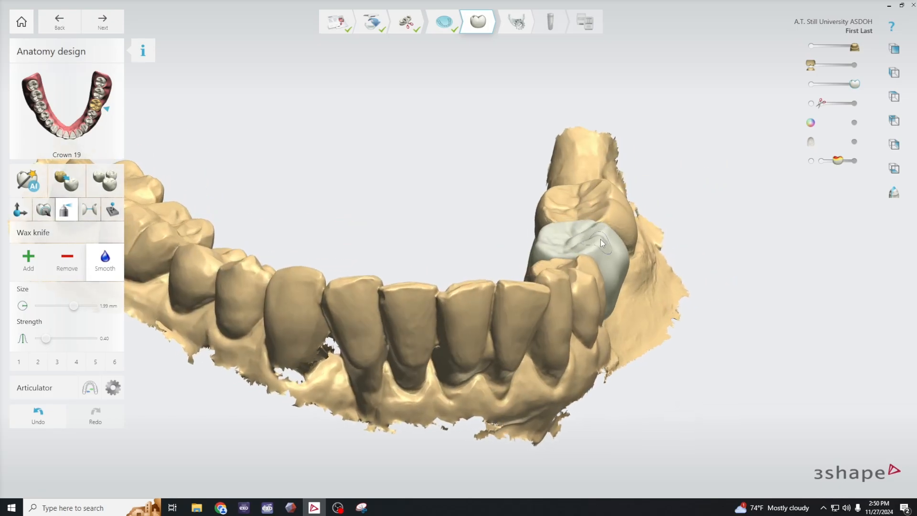
{"action": "right_click_drag", "start_coordinate": [601, 239], "coordinate": [712, 365]}
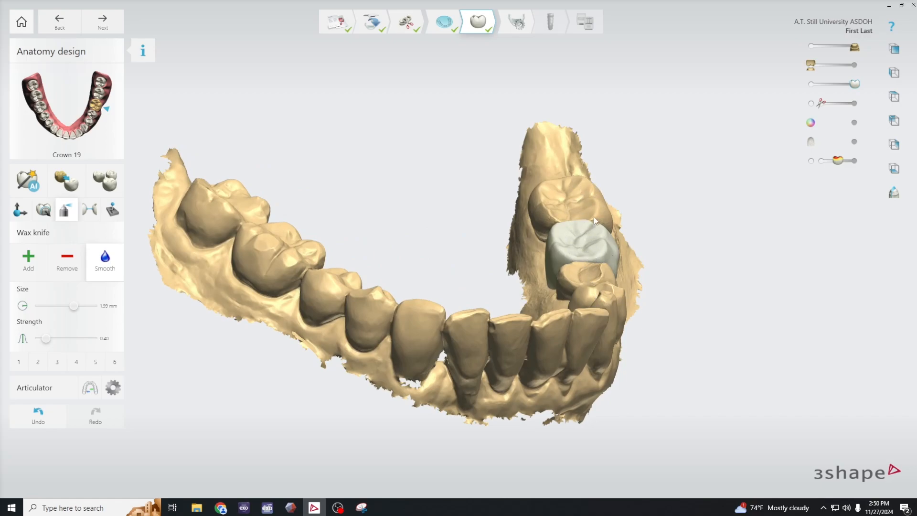
- With free morphing, lower the distal and mesial occlusal edges of crown 19 slightly in a buccal view
{"action": "right_click_drag", "start_coordinate": [663, 349], "coordinate": [470, 319]}
{"action": "scroll", "coordinate": [612, 248], "scroll_direction": "up", "scroll_amount": 2}
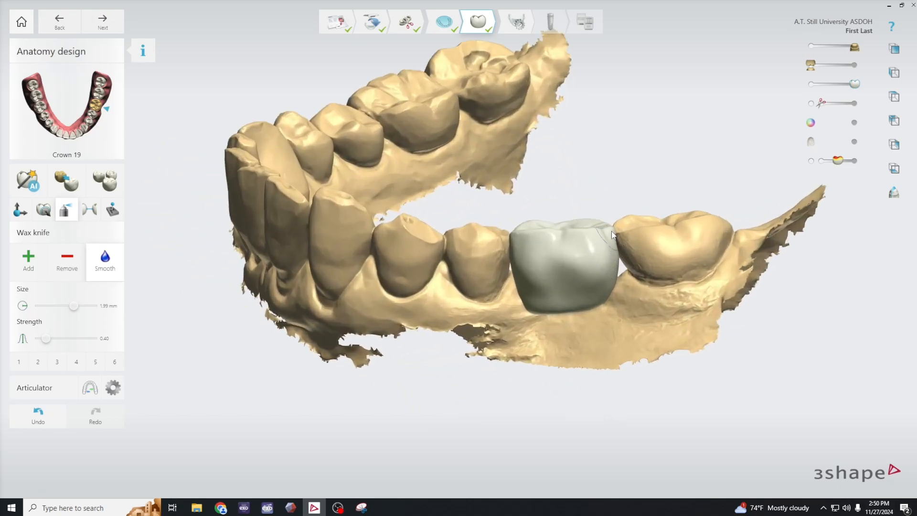
{"action": "left_click", "coordinate": [44, 210]}
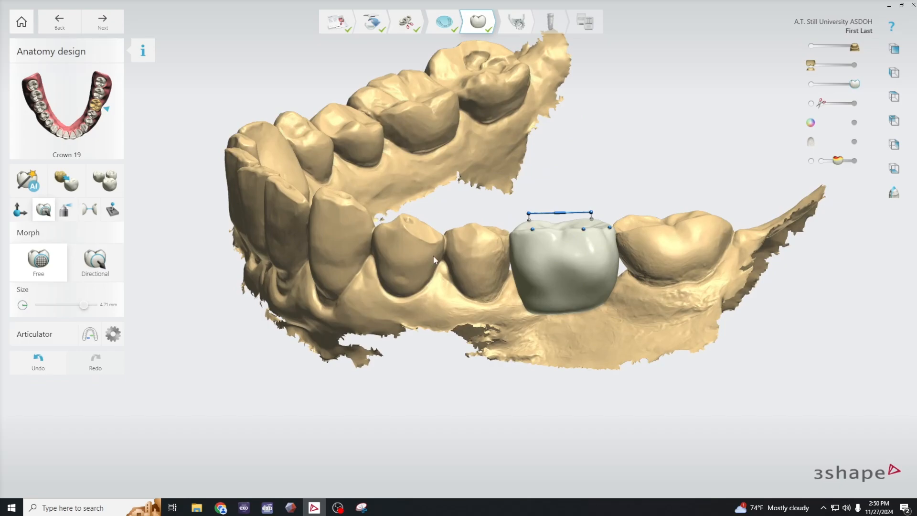
{"action": "scroll", "coordinate": [544, 261], "scroll_direction": "up", "scroll_amount": 2}
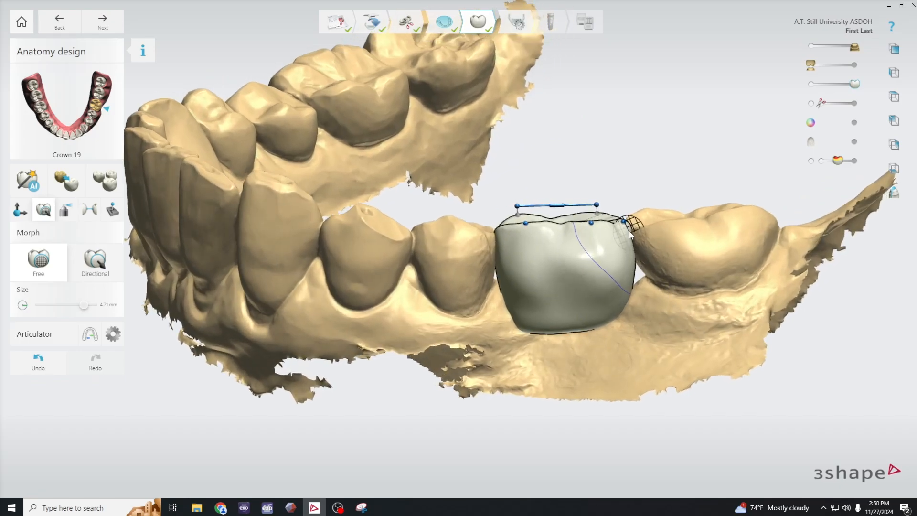
{"action": "left_click_drag", "start_coordinate": [624, 222], "coordinate": [624, 226]}
{"action": "right_click_drag", "start_coordinate": [500, 241], "coordinate": [478, 247]}
{"action": "left_click_drag", "start_coordinate": [502, 231], "coordinate": [502, 233]}
{"action": "scroll", "coordinate": [589, 260], "scroll_direction": "down", "scroll_amount": 4}
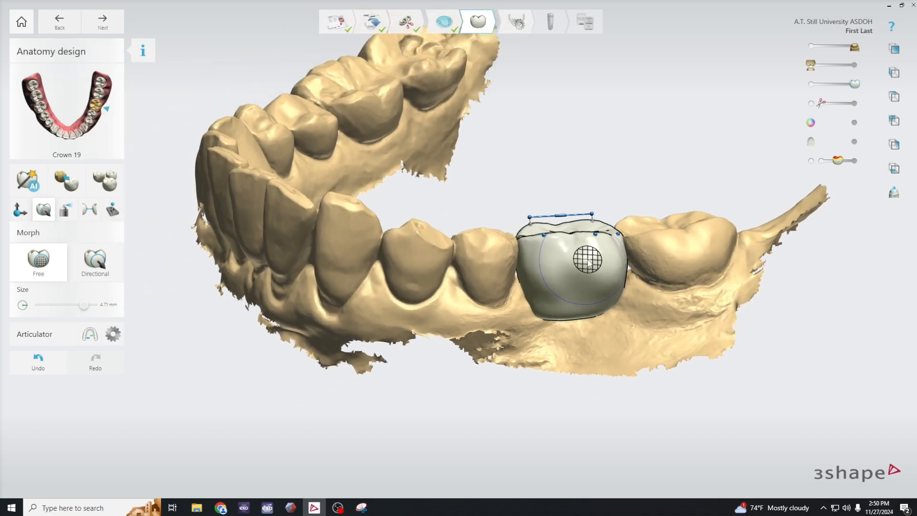
- Inspect the marginal edges and contacts of crown 19 with the adjacent teeth from the buccal side
{"action": "right_click_drag", "start_coordinate": [623, 280], "coordinate": [659, 372]}
{"action": "scroll", "coordinate": [657, 328], "scroll_direction": "down", "scroll_amount": 2}
{"action": "middle_click_drag", "start_coordinate": [664, 347], "coordinate": [620, 305]}
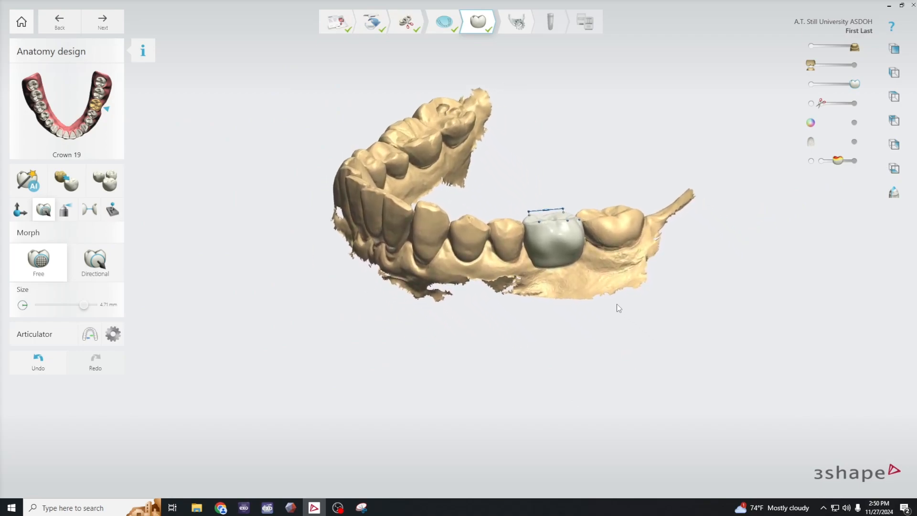
{"action": "scroll", "coordinate": [586, 293], "scroll_direction": "up", "scroll_amount": 1}
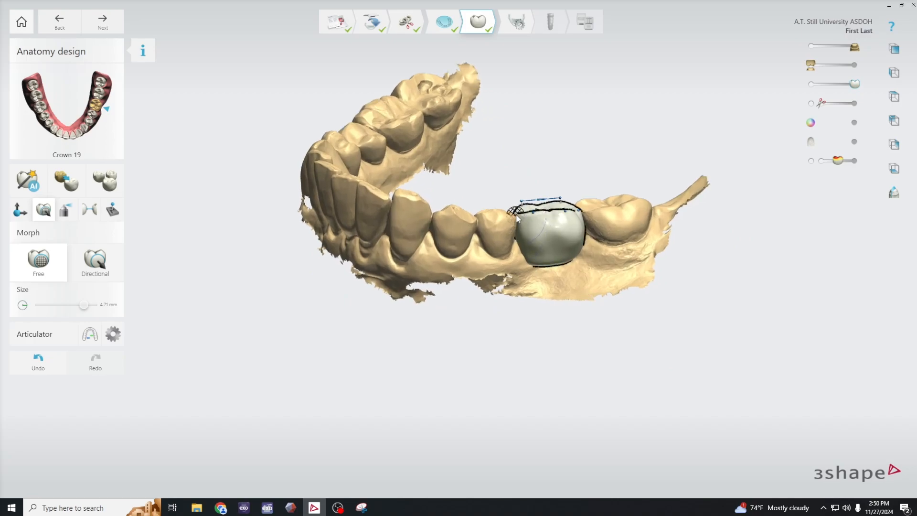
{"action": "scroll", "coordinate": [510, 215], "scroll_direction": "up", "scroll_amount": 3}
{"action": "right_click_drag", "start_coordinate": [639, 372], "coordinate": [647, 340]}
{"action": "middle_click_drag", "start_coordinate": [648, 340], "coordinate": [678, 354]}
{"action": "scroll", "coordinate": [707, 354], "scroll_direction": "down", "scroll_amount": 3}
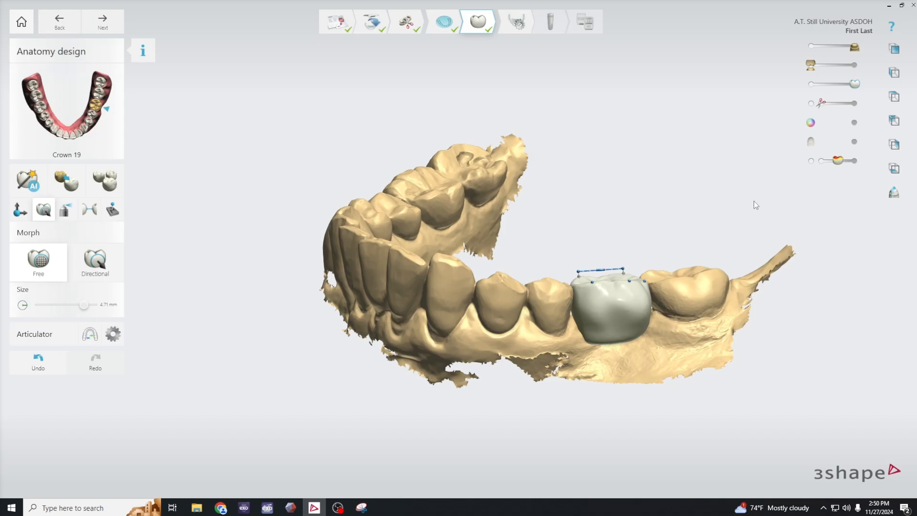
- Display the antagonist jaw scan against crown 19 and the lower arch in a buccal view
{"action": "right_click_drag", "start_coordinate": [736, 216], "coordinate": [732, 212]}
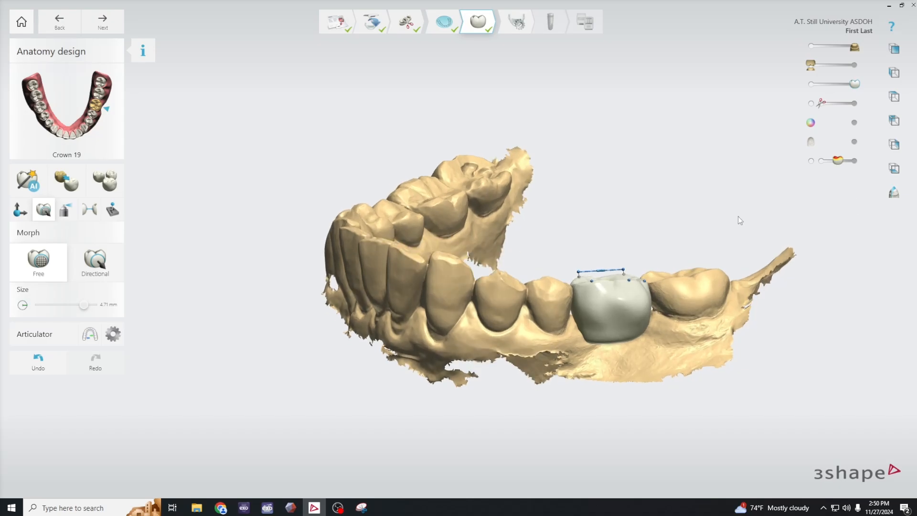
{"action": "key", "text": "a"}
{"action": "right_click_drag", "start_coordinate": [789, 304], "coordinate": [789, 298]}
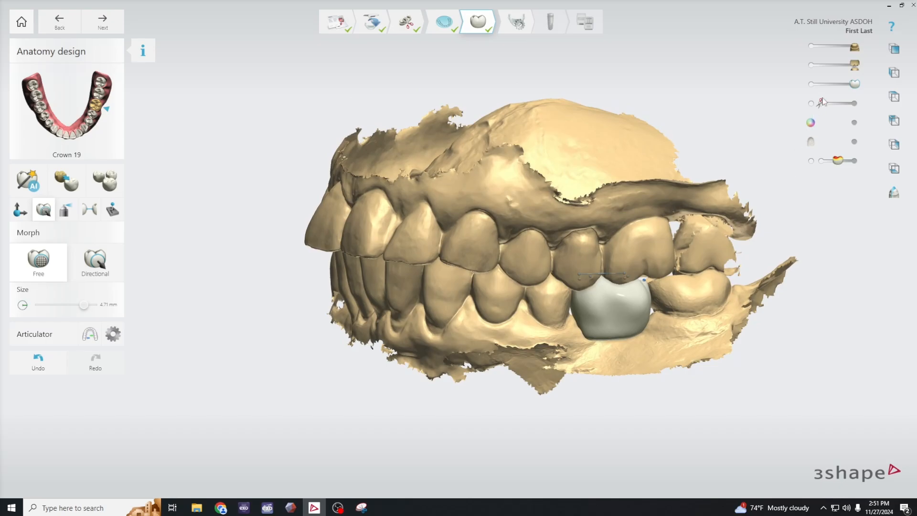
{"action": "left_click", "coordinate": [855, 63]}
- Toggle the lower preparation scan and crown 19 on and off, and examine the bite against the antagonist from buccal and front views
{"action": "key", "text": "a"}
{"action": "left_click", "coordinate": [857, 48]}
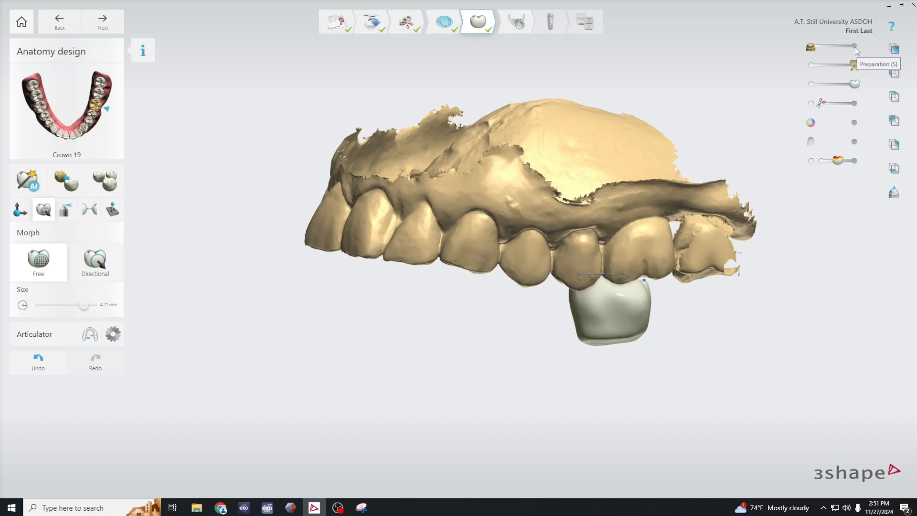
{"action": "left_click", "coordinate": [856, 48]}
{"action": "left_click", "coordinate": [857, 48]}
{"action": "left_click", "coordinate": [857, 48]}
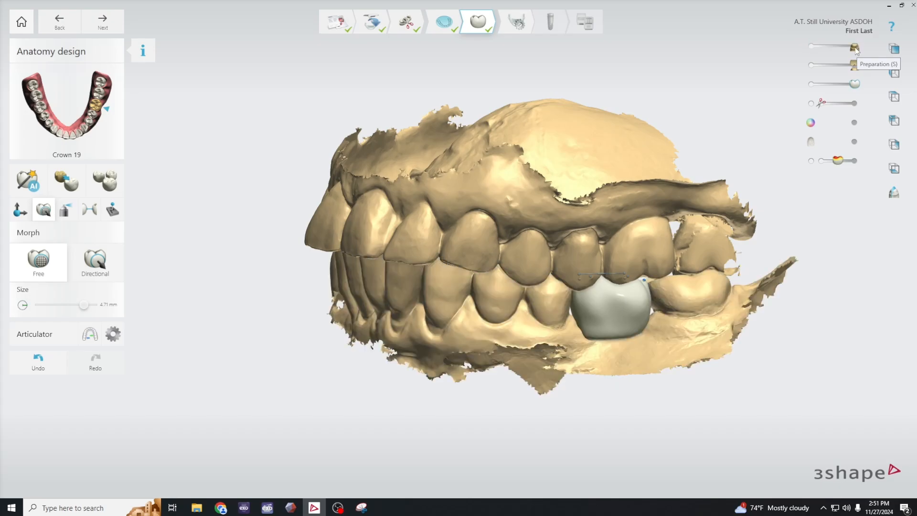
{"action": "left_click", "coordinate": [854, 84]}
{"action": "left_click", "coordinate": [855, 84]}
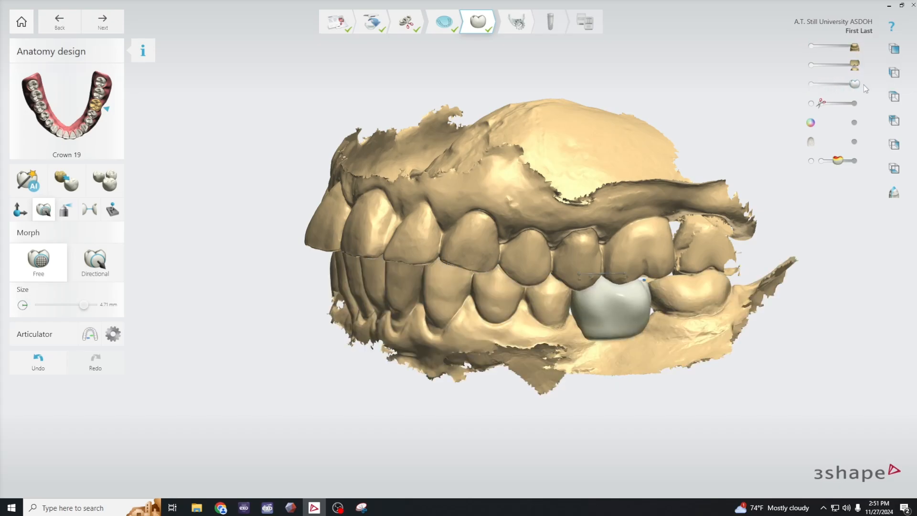
{"action": "mouse_move", "coordinate": [866, 89]}
{"action": "left_mouse_down"}
{"action": "mouse_move", "coordinate": [814, 88]}
{"action": "mouse_move", "coordinate": [875, 92]}
{"action": "left_mouse_up"}
{"action": "right_click_drag", "start_coordinate": [727, 119], "coordinate": [717, 232]}
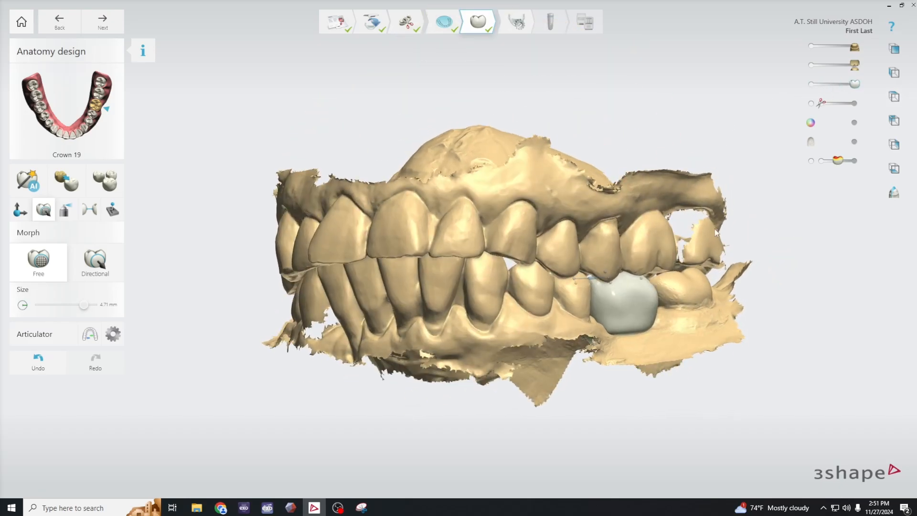
{"action": "right_click_drag", "start_coordinate": [731, 310], "coordinate": [643, 287]}
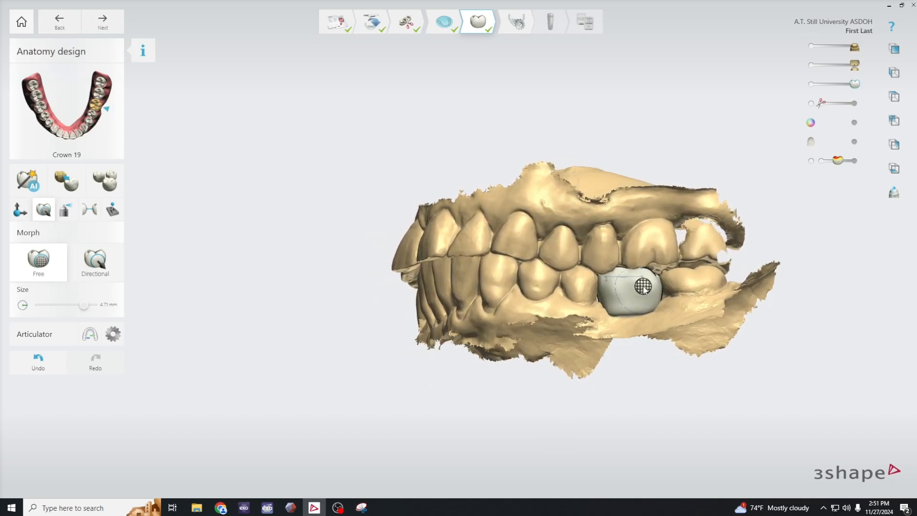
- Cut a vertical cross section through both arches in the lower premolar area and inspect the second premolar's occlusion close up
{"action": "left_click", "coordinate": [894, 195]}
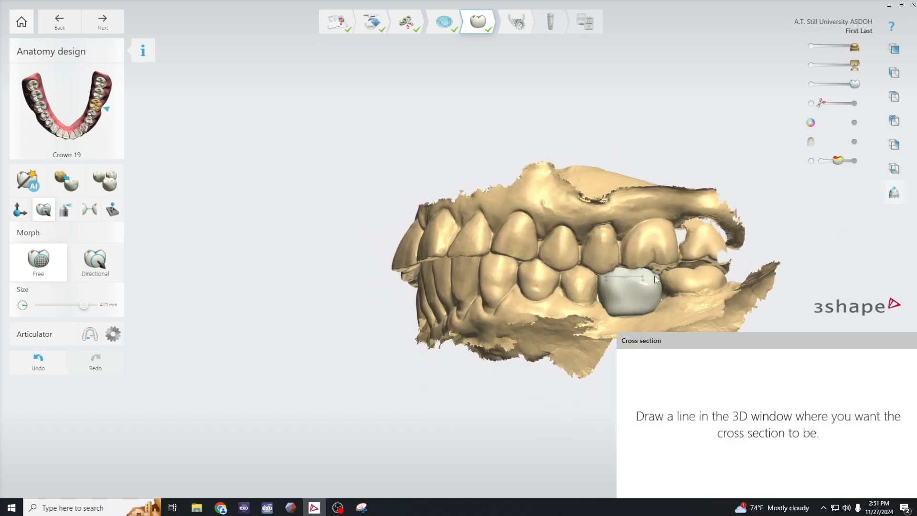
{"action": "middle_click_drag", "start_coordinate": [643, 213], "coordinate": [549, 194]}
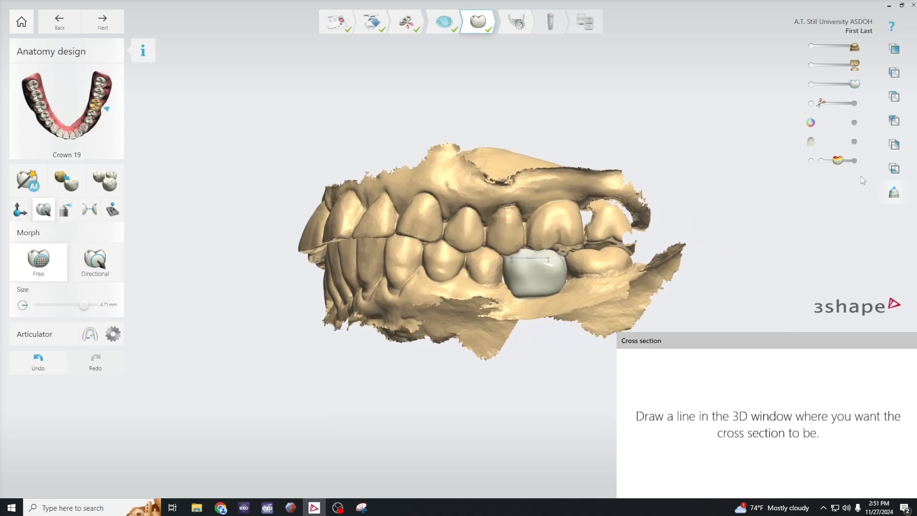
{"action": "left_click_drag", "start_coordinate": [469, 99], "coordinate": [466, 398]}
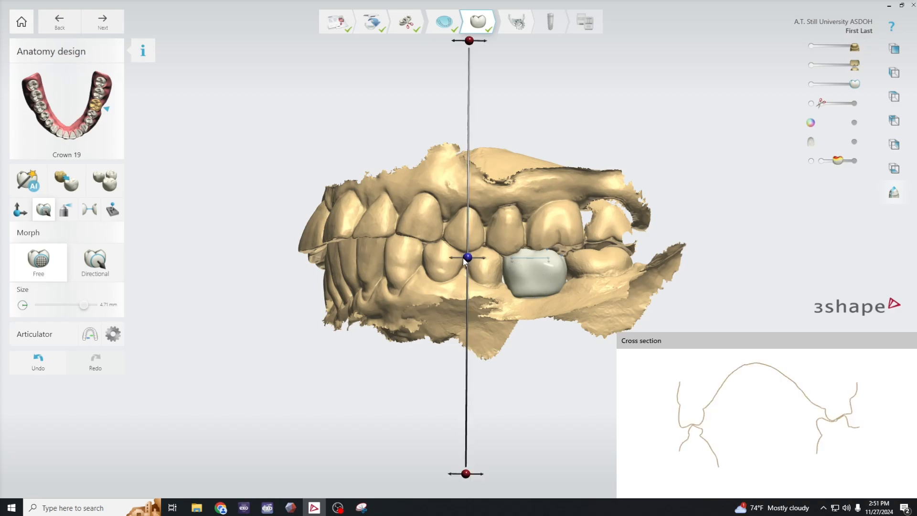
{"action": "left_click_drag", "start_coordinate": [468, 257], "coordinate": [490, 263]}
{"action": "scroll", "coordinate": [694, 437], "scroll_direction": "up", "scroll_amount": 3}
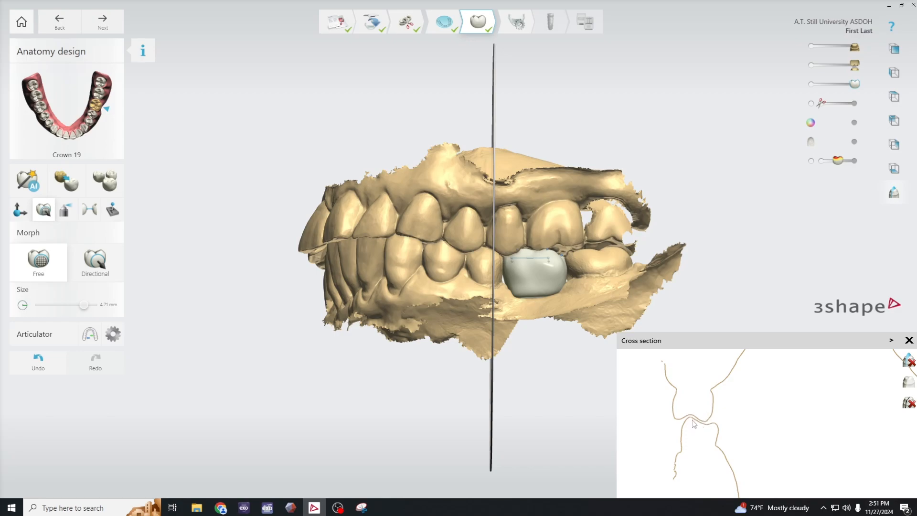
- Move the cross section to the molar behind the crown and back to the middle of crown 19 to compare their occlusion
{"action": "left_click_drag", "start_coordinate": [493, 266], "coordinate": [601, 276]}
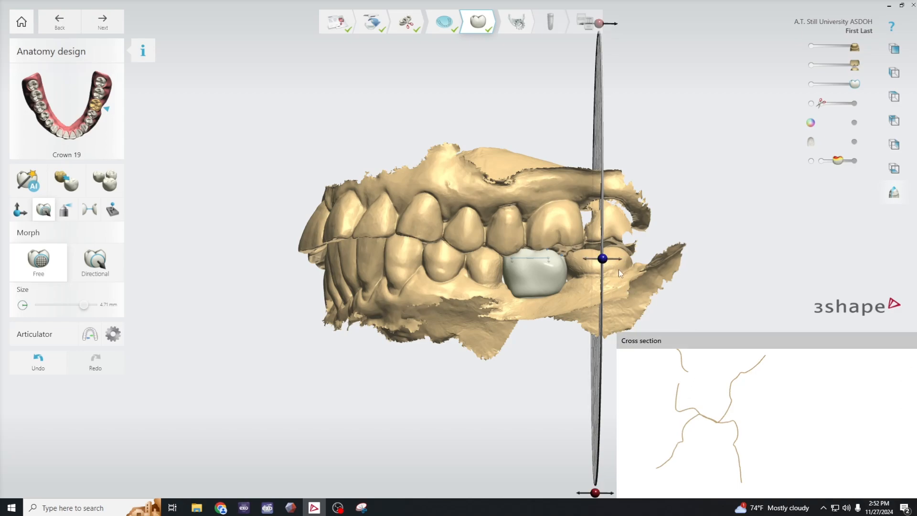
{"action": "left_click_drag", "start_coordinate": [603, 261], "coordinate": [539, 270]}
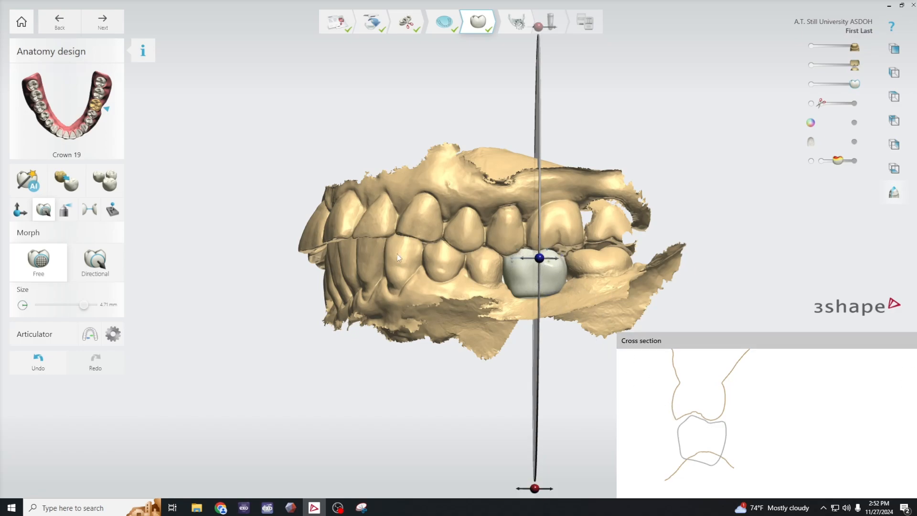
{"action": "scroll", "coordinate": [543, 263], "scroll_direction": "up", "scroll_amount": 4}
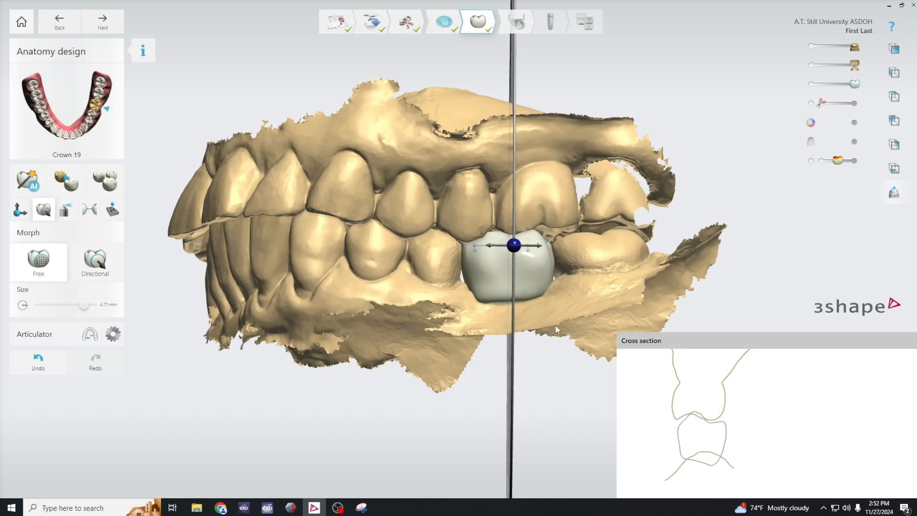
- Transform crown 19 slightly upward against the antagonist, check where it pierces the upper scan, and close the cross section
{"action": "left_click", "coordinate": [23, 216]}
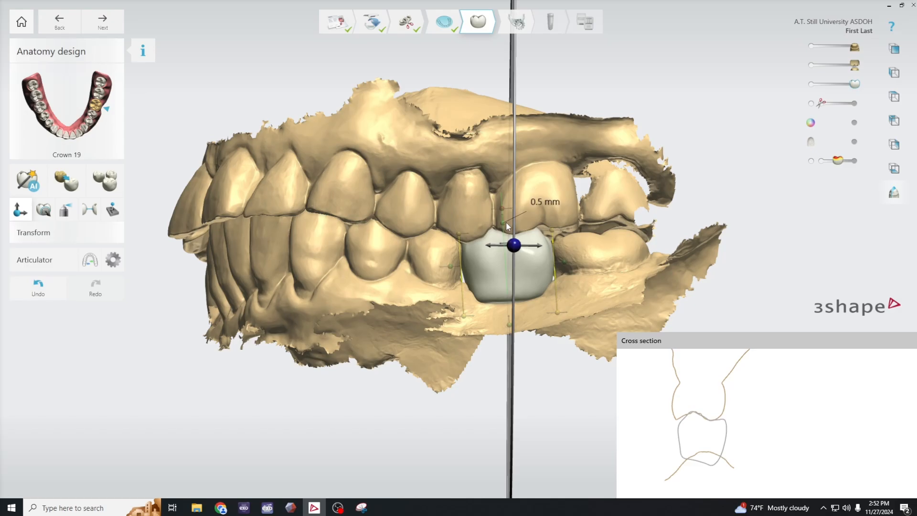
{"action": "right_click_drag", "start_coordinate": [738, 162], "coordinate": [687, 205]}
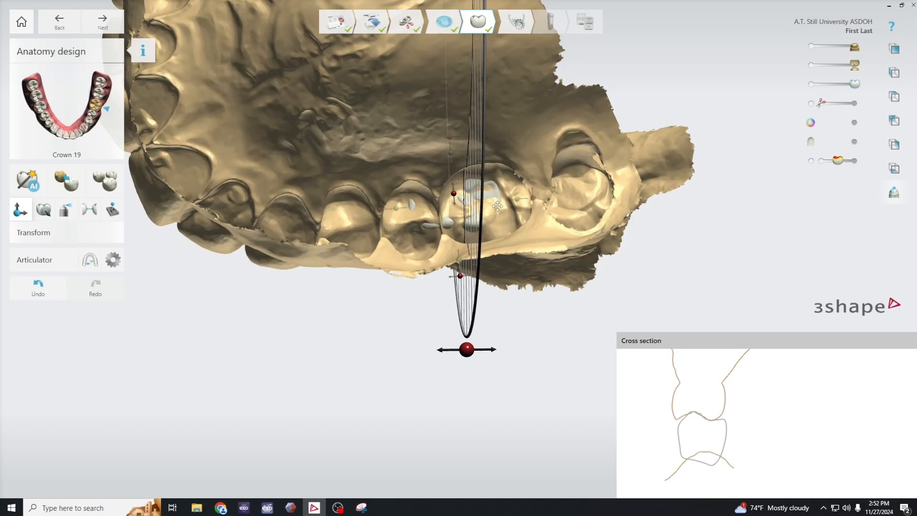
{"action": "right_click_drag", "start_coordinate": [497, 206], "coordinate": [519, 211]}
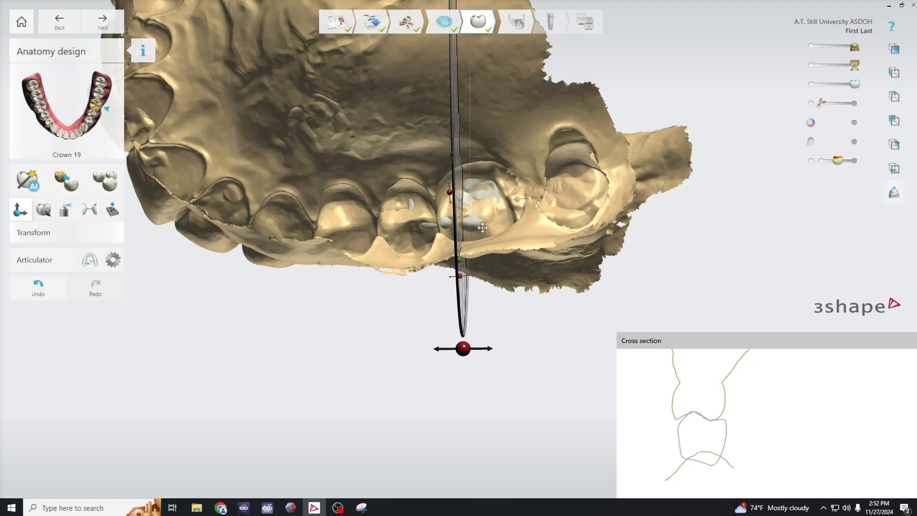
{"action": "middle_click_drag", "start_coordinate": [542, 200], "coordinate": [546, 210]}
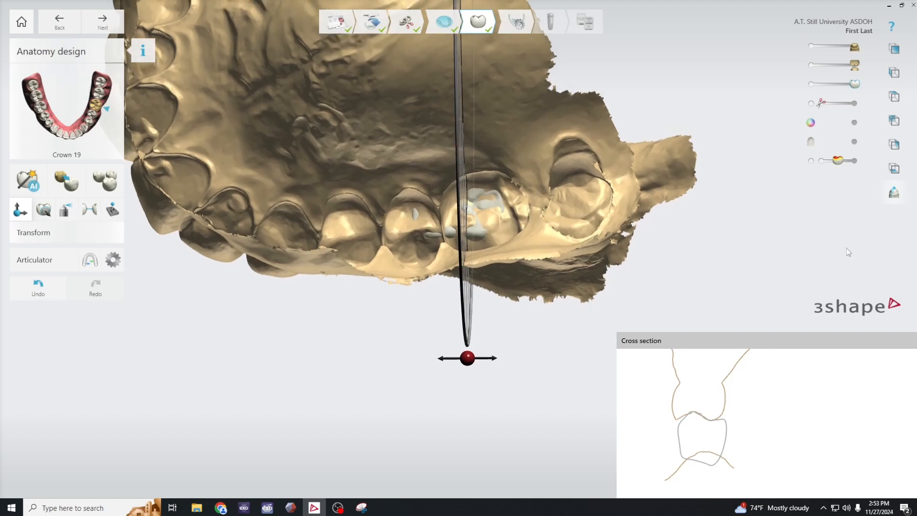
{"action": "mouse_move", "coordinate": [916, 343]}
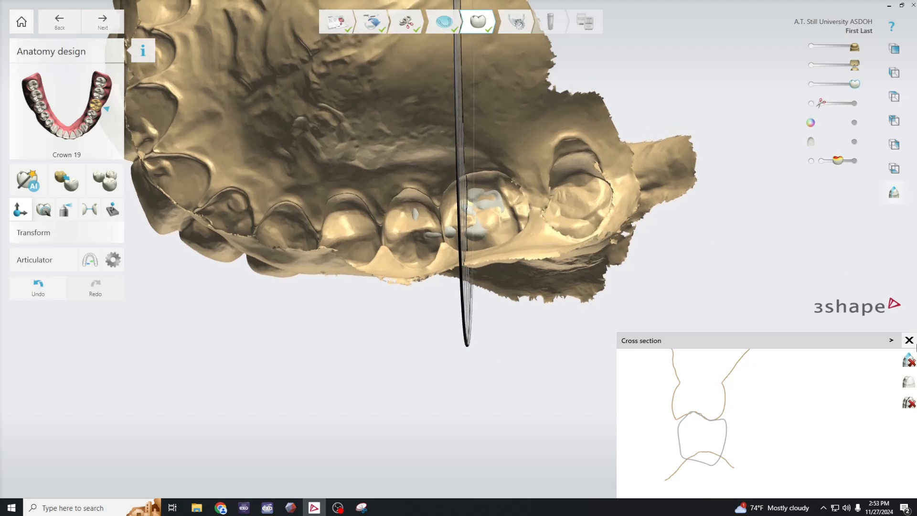
{"action": "left_click", "coordinate": [909, 340]}
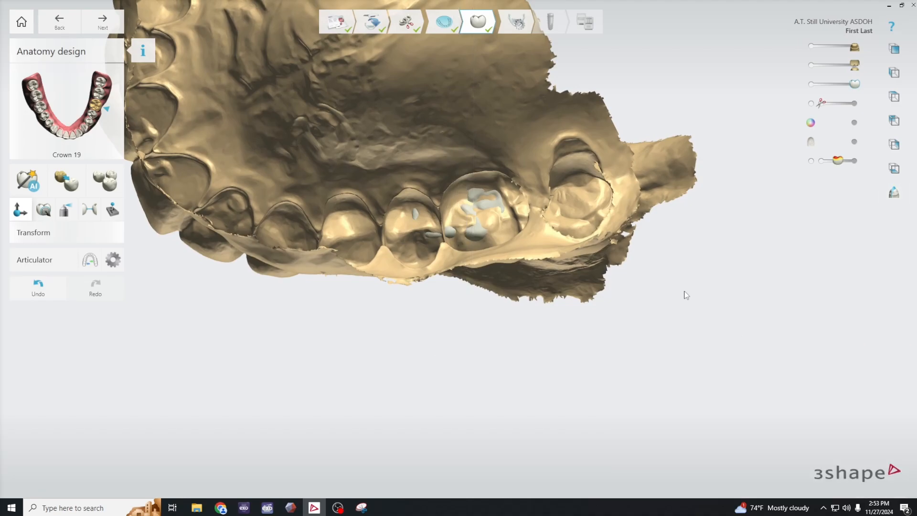
- Show the full distance map on crown 19 and hide the antagonist scan to expose the occlusal contacts
{"action": "right_click_drag", "start_coordinate": [686, 294], "coordinate": [741, 389]}
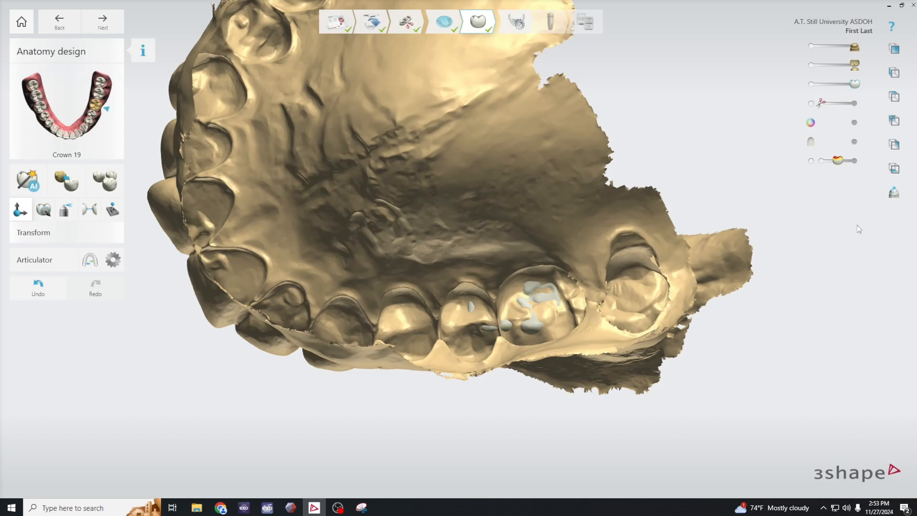
{"action": "left_click_drag", "start_coordinate": [843, 163], "coordinate": [859, 161]}
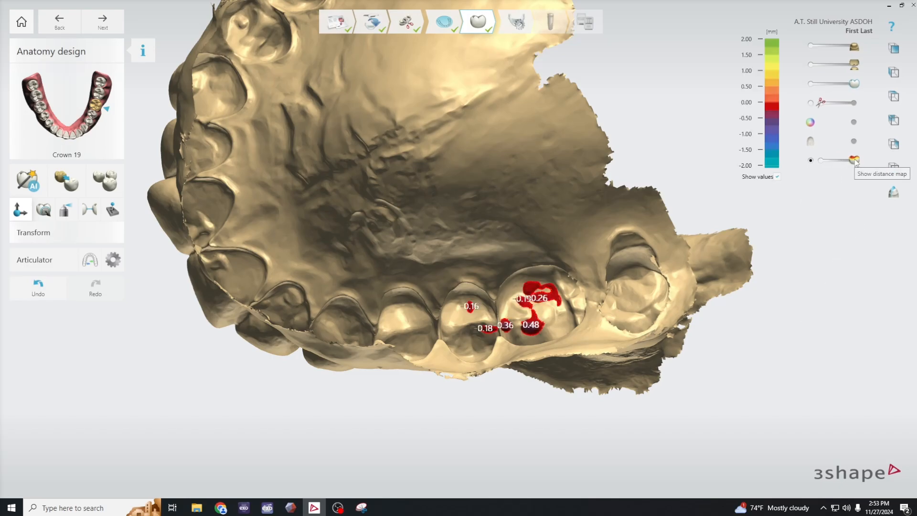
{"action": "key", "text": "1"}
{"action": "key", "text": "1"}
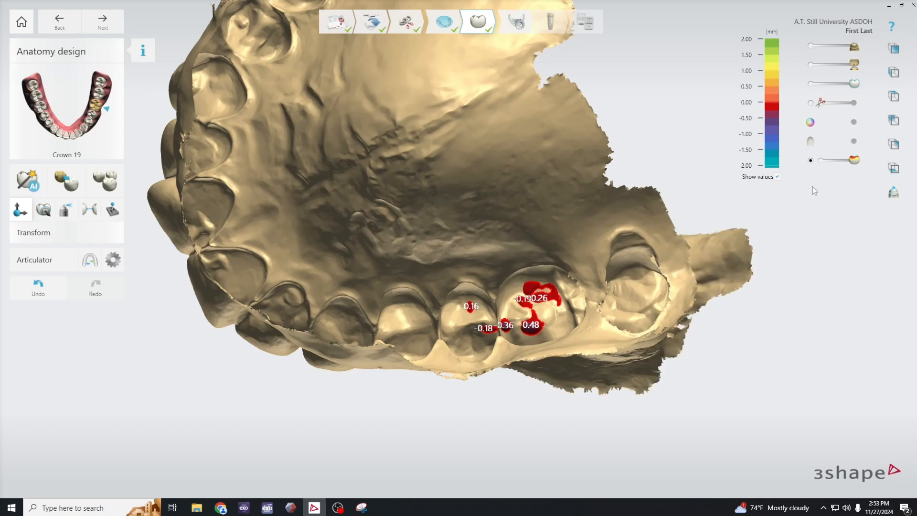
{"action": "key", "text": "2"}
{"action": "mouse_move", "coordinate": [731, 343]}
{"action": "right_mouse_down"}
{"action": "mouse_move", "coordinate": [742, 234]}
{"action": "mouse_move", "coordinate": [730, 281]}
{"action": "mouse_move", "coordinate": [735, 339]}
{"action": "right_mouse_up"}
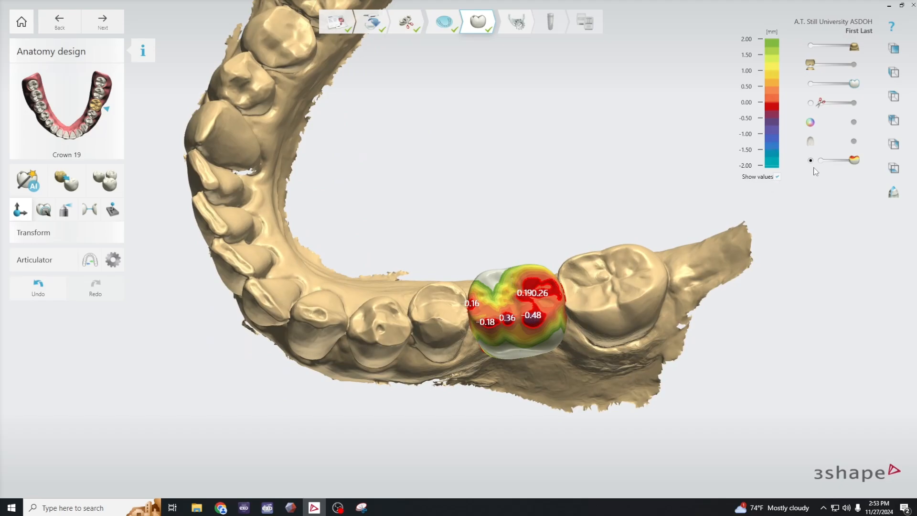
- Turn off the distance values and reduce the distance map to contact outlines only on crown 19
{"action": "left_click", "coordinate": [778, 178]}
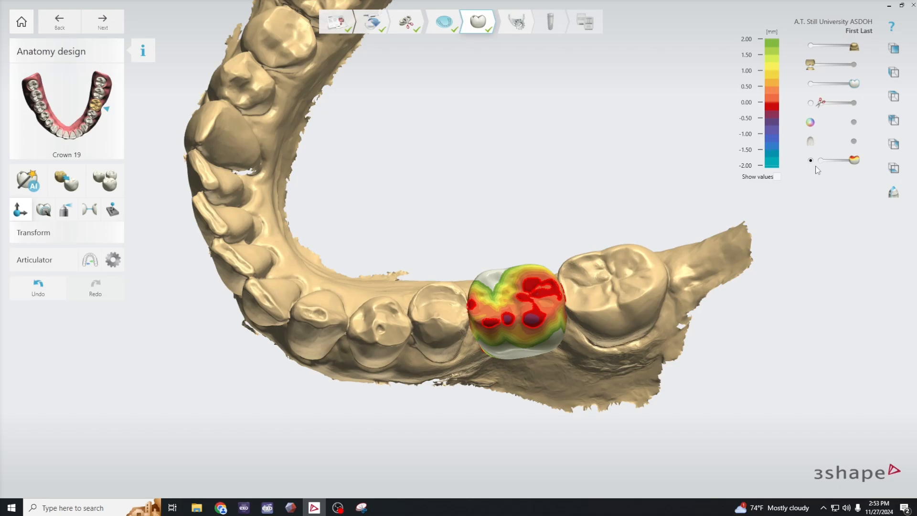
{"action": "left_click_drag", "start_coordinate": [852, 160], "coordinate": [820, 162]}
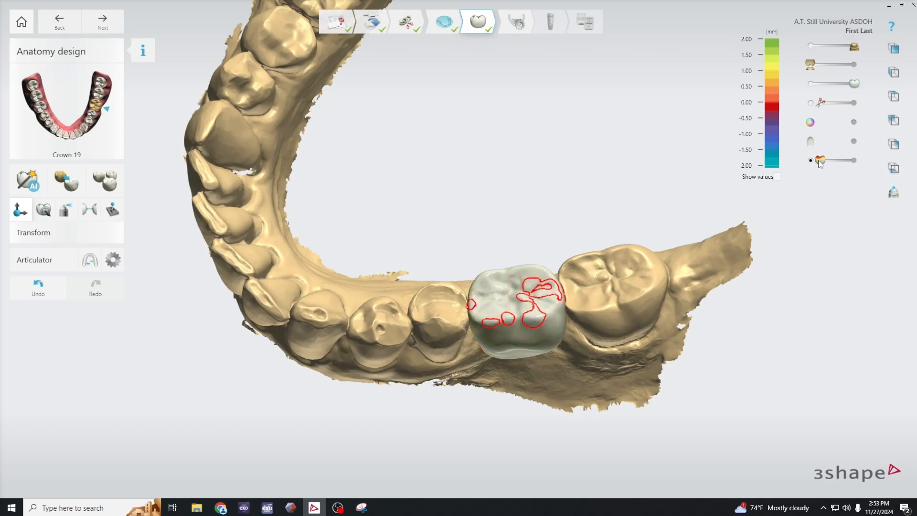
{"action": "right_click_drag", "start_coordinate": [668, 279], "coordinate": [640, 288]}
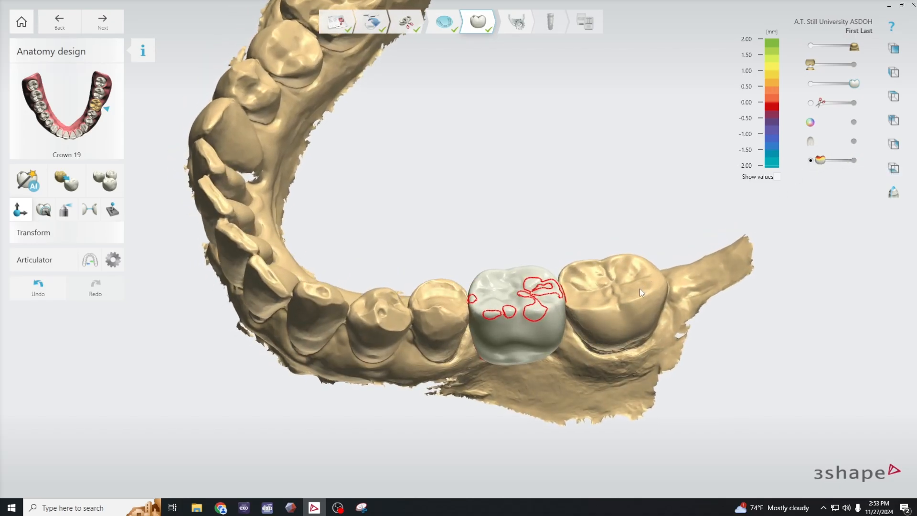
- With free morphing, lower the distobuccal and mesiobuccal cusps of crown 19 to reduce the outlined buccal contacts
{"action": "right_click_drag", "start_coordinate": [572, 302], "coordinate": [535, 304]}
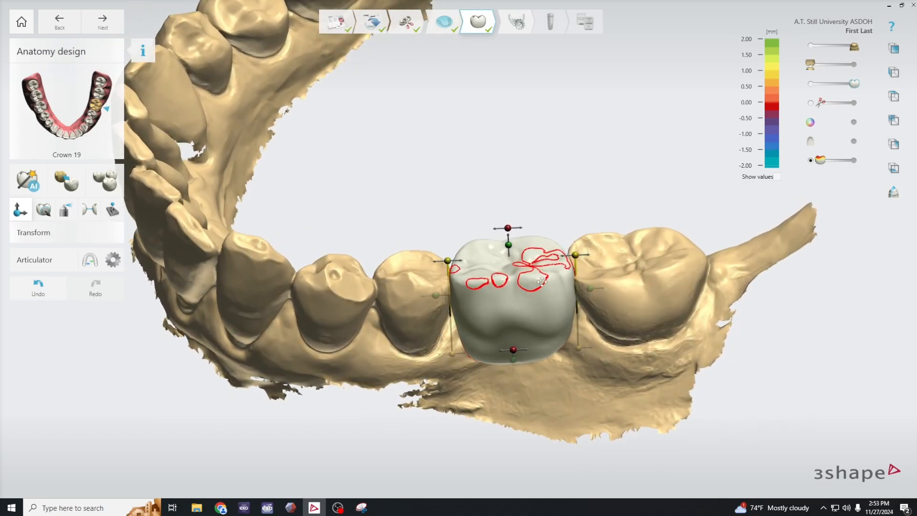
{"action": "scroll", "coordinate": [579, 309], "scroll_direction": "down", "scroll_amount": 3}
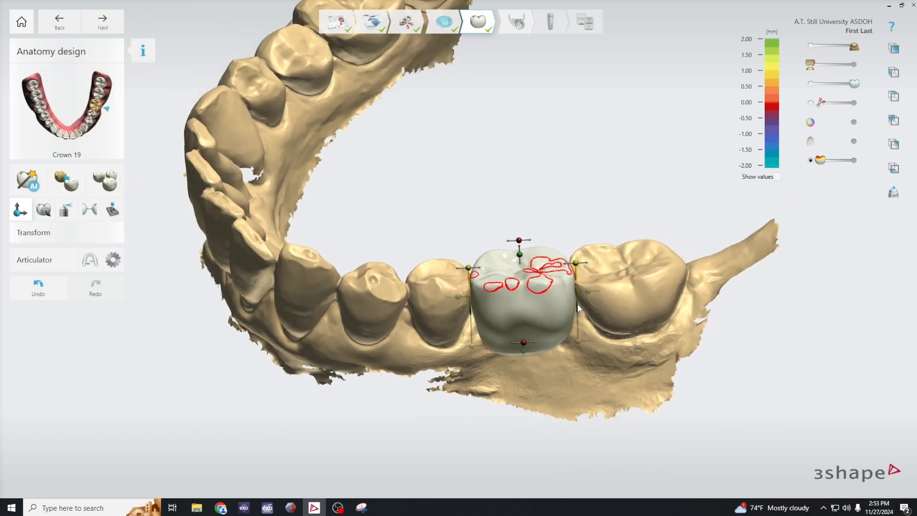
{"action": "right_click_drag", "start_coordinate": [500, 322], "coordinate": [476, 319]}
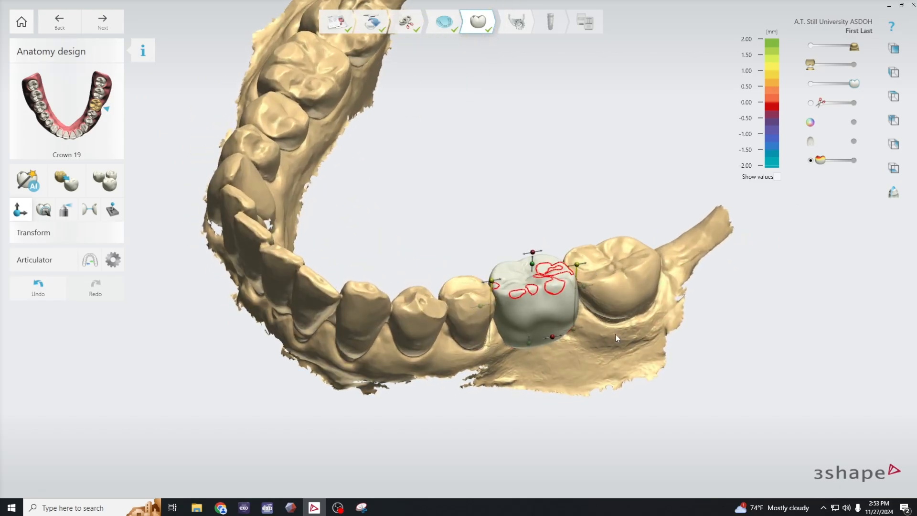
{"action": "scroll", "coordinate": [557, 292], "scroll_direction": "up", "scroll_amount": 2}
{"action": "mouse_move", "coordinate": [646, 330]}
{"action": "right_mouse_down"}
{"action": "mouse_move", "coordinate": [660, 349]}
{"action": "mouse_move", "coordinate": [655, 335]}
{"action": "mouse_move", "coordinate": [642, 339]}
{"action": "right_mouse_up"}
{"action": "left_click", "coordinate": [42, 211]}
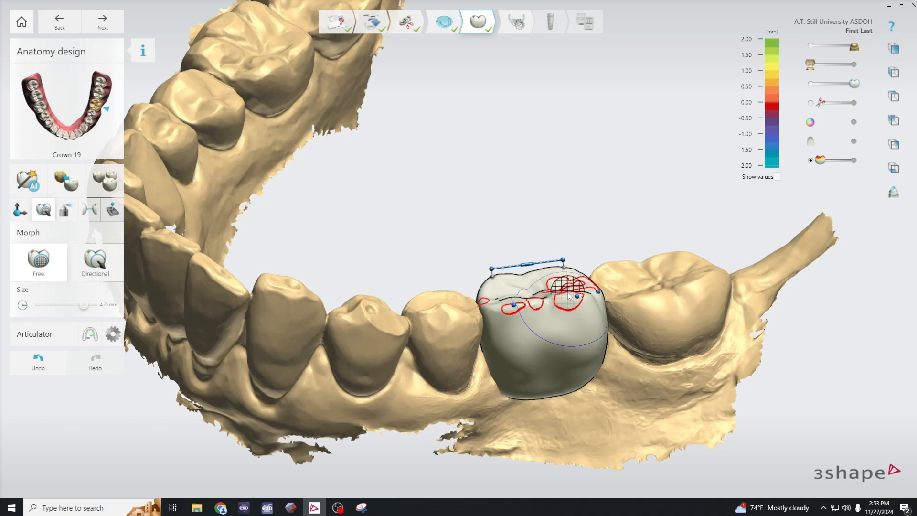
{"action": "mouse_move", "coordinate": [577, 294]}
{"action": "left_mouse_down"}
{"action": "mouse_move", "coordinate": [530, 309]}
{"action": "mouse_move", "coordinate": [512, 305]}
{"action": "left_mouse_up"}
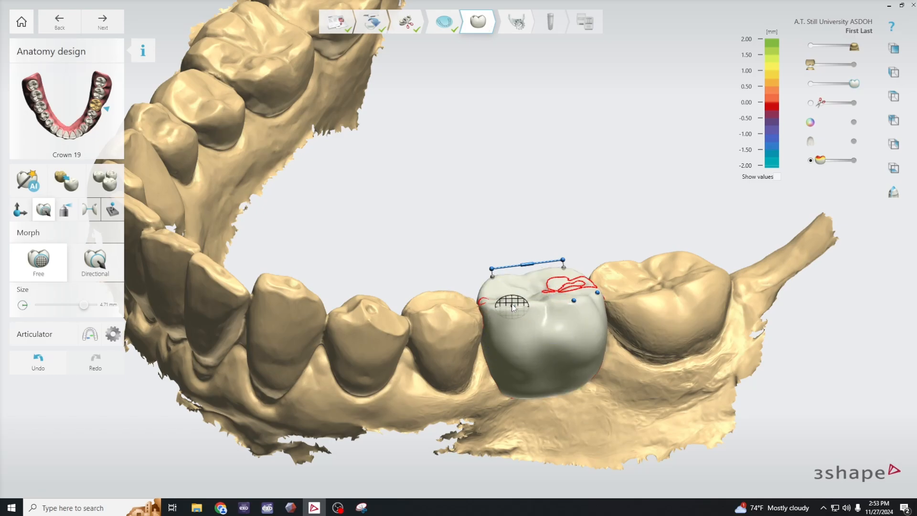
- With the wax knife, smooth the mesiobuccal cusp of crown 19 and its distolingual contact area seen through the antagonist
{"action": "left_click", "coordinate": [66, 210]}
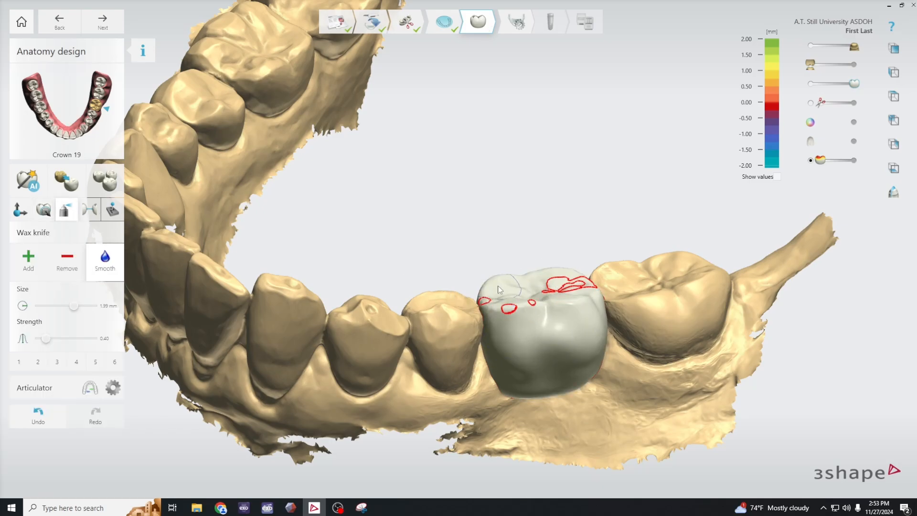
{"action": "left_click", "coordinate": [514, 316]}
{"action": "middle_click", "coordinate": [639, 315]}
{"action": "middle_click", "coordinate": [652, 295]}
{"action": "right_click_drag", "start_coordinate": [653, 246], "coordinate": [653, 282]}
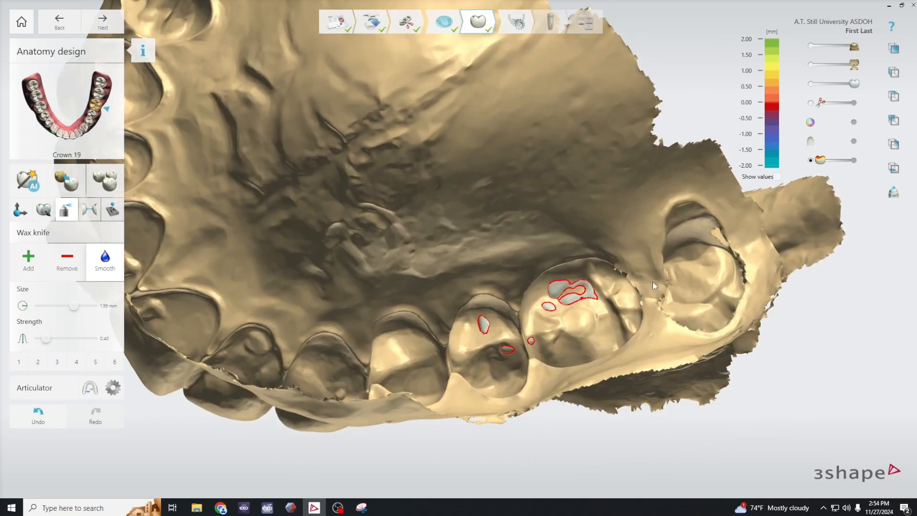
{"action": "left_click", "coordinate": [571, 293]}
- With the wax knife in Remove mode, shave down the distolingual contact area of crown 19 seen through the antagonist
{"action": "left_click", "coordinate": [70, 263]}
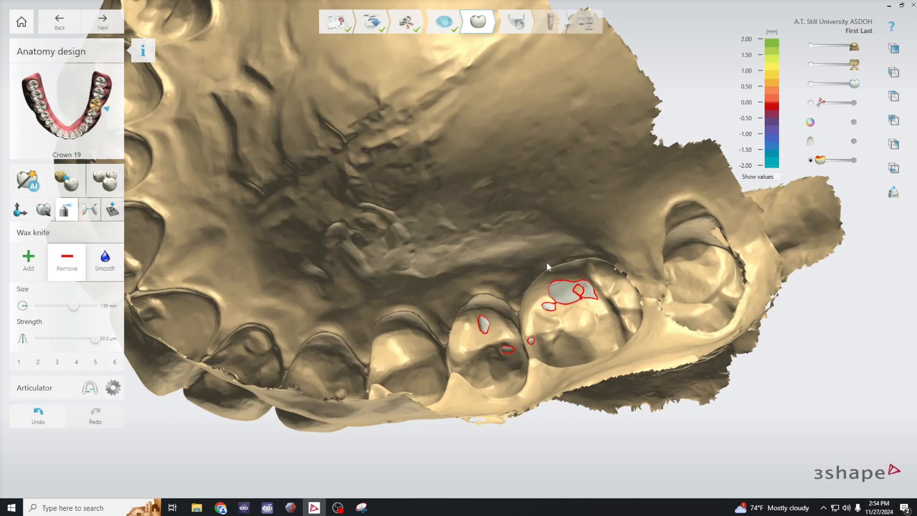
{"action": "left_click_drag", "start_coordinate": [560, 293], "coordinate": [554, 300]}
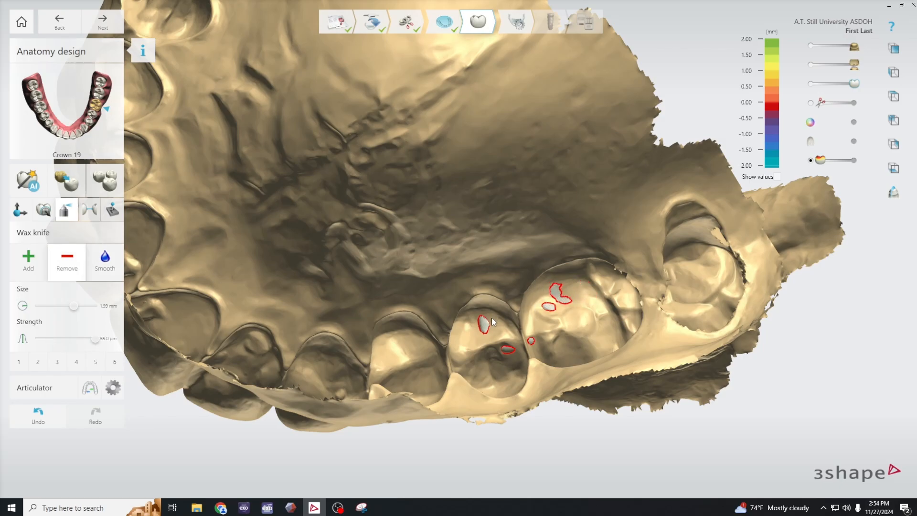
{"action": "right_click_drag", "start_coordinate": [654, 394], "coordinate": [650, 364]}
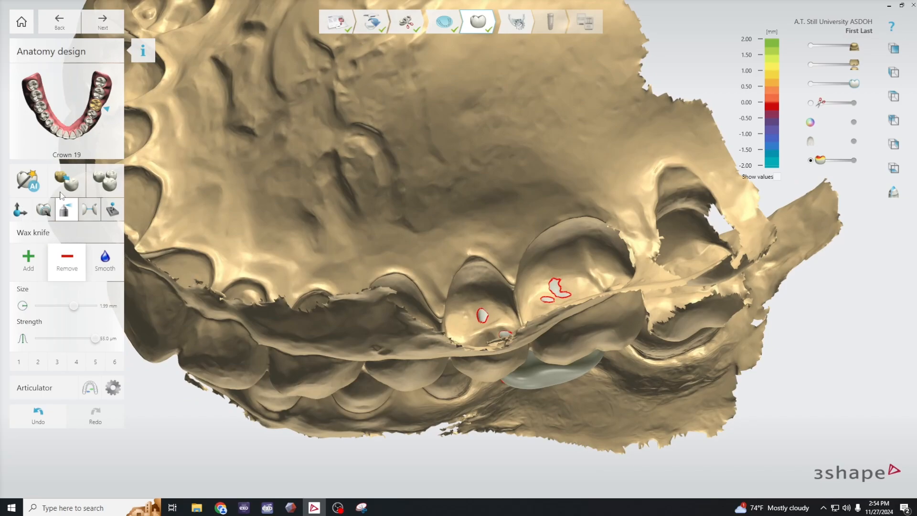
- Examine the contacts on crown 19 from the buccal and lingual sides, making the antagonist scan temporarily semi-transparent
{"action": "key", "text": "a"}
{"action": "right_click_drag", "start_coordinate": [381, 261], "coordinate": [431, 261]}
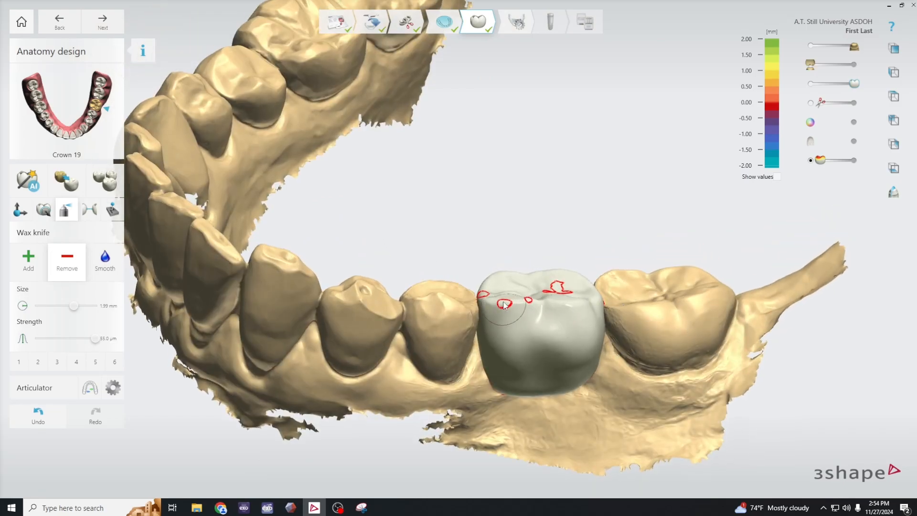
{"action": "right_click_drag", "start_coordinate": [670, 332], "coordinate": [570, 363]}
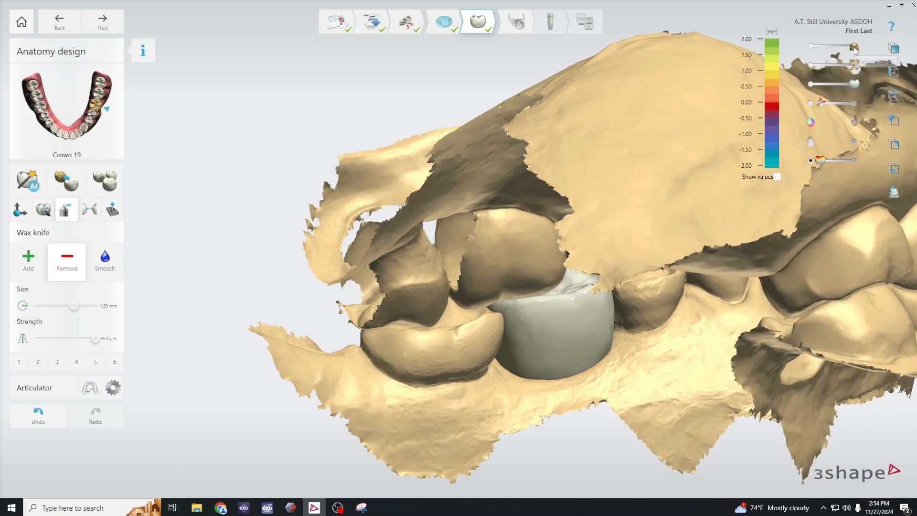
{"action": "left_click_drag", "start_coordinate": [854, 64], "coordinate": [834, 68]}
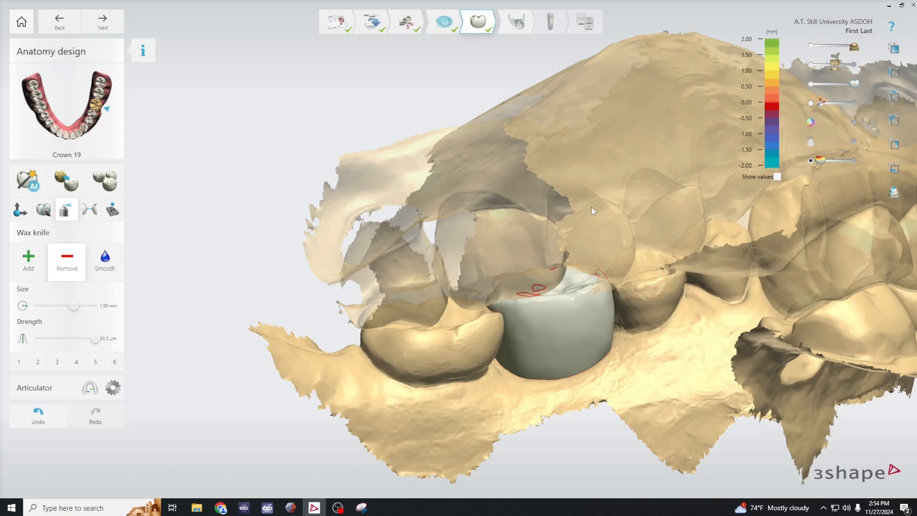
{"action": "right_click_drag", "start_coordinate": [498, 336], "coordinate": [531, 383]}
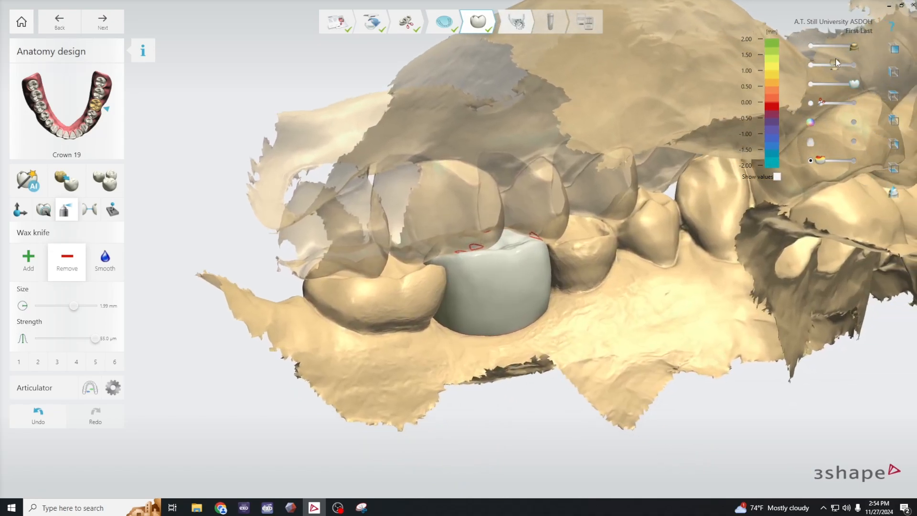
{"action": "left_click_drag", "start_coordinate": [835, 58], "coordinate": [852, 59]}
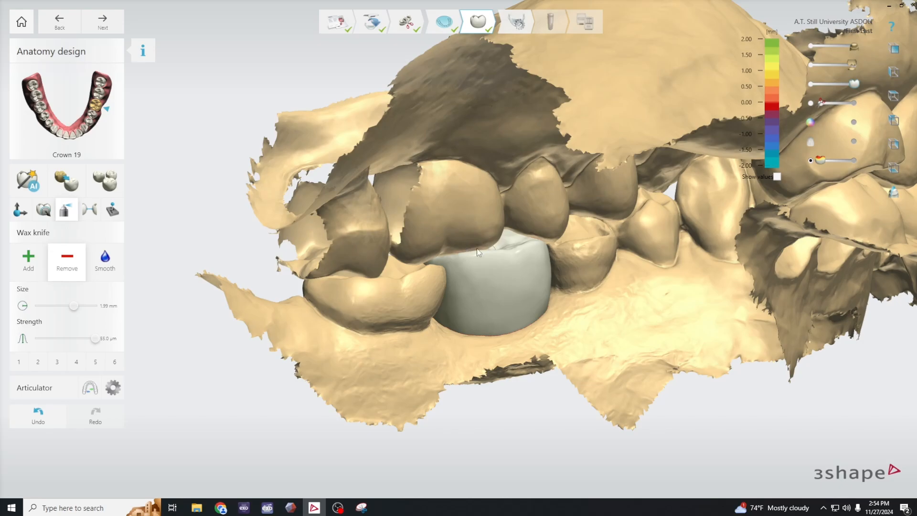
- Activate free morphing and hide the antagonist scan to expose the occlusal surface and contact outlines of crown 19
{"action": "left_click", "coordinate": [43, 209]}
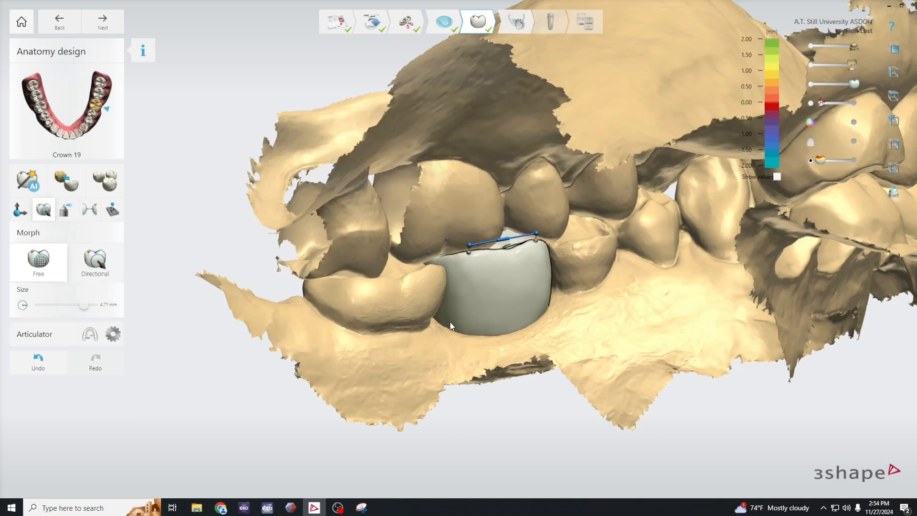
{"action": "mouse_move", "coordinate": [653, 364]}
{"action": "right_mouse_down"}
{"action": "mouse_move", "coordinate": [630, 360]}
{"action": "mouse_move", "coordinate": [673, 364]}
{"action": "mouse_move", "coordinate": [645, 358]}
{"action": "right_mouse_up"}
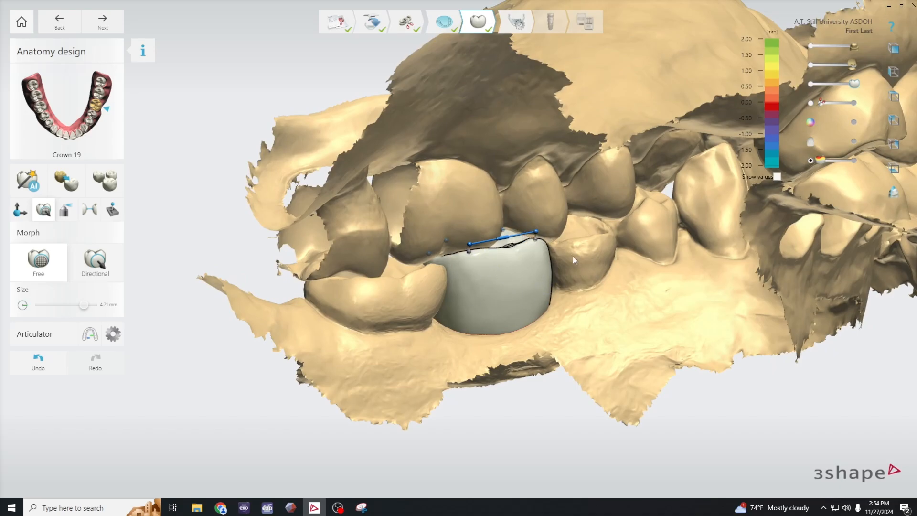
{"action": "mouse_move", "coordinate": [612, 276]}
{"action": "right_mouse_down"}
{"action": "mouse_move", "coordinate": [593, 279]}
{"action": "mouse_move", "coordinate": [603, 276]}
{"action": "right_mouse_up"}
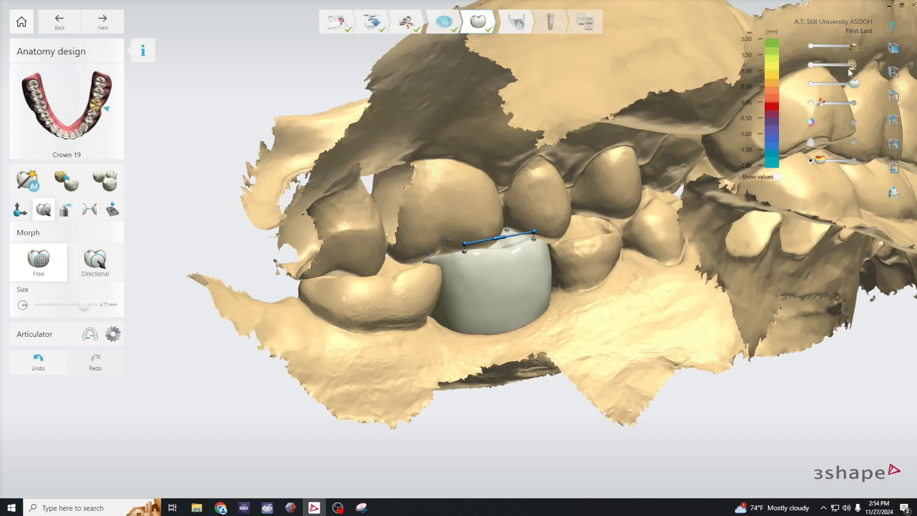
{"action": "left_click_drag", "start_coordinate": [854, 64], "coordinate": [811, 64]}
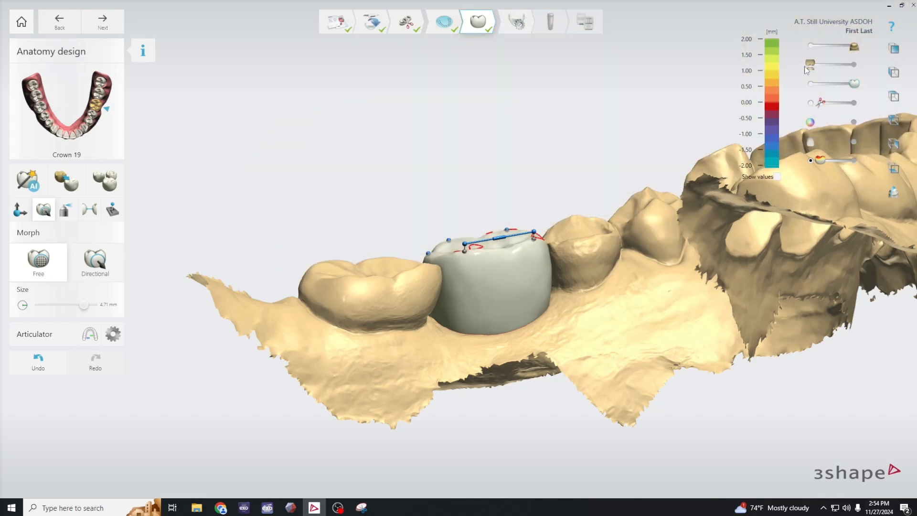
{"action": "scroll", "coordinate": [602, 285], "scroll_direction": "up", "scroll_amount": 2}
{"action": "middle_click_drag", "start_coordinate": [602, 287], "coordinate": [603, 221]}
{"action": "right_click_drag", "start_coordinate": [602, 221], "coordinate": [613, 295]}
{"action": "right_click_drag", "start_coordinate": [595, 219], "coordinate": [600, 250]}
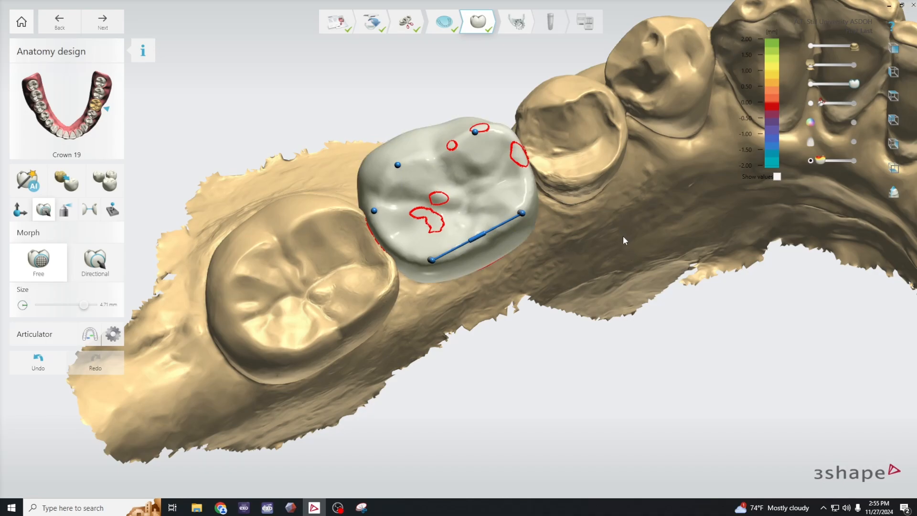
- Compare the contact outlines with the antagonist shown and hidden, and free-morph the distolingual cusp of crown 19 to enlarge its contact
{"action": "key", "text": "a"}
{"action": "right_click_drag", "start_coordinate": [629, 248], "coordinate": [639, 264]}
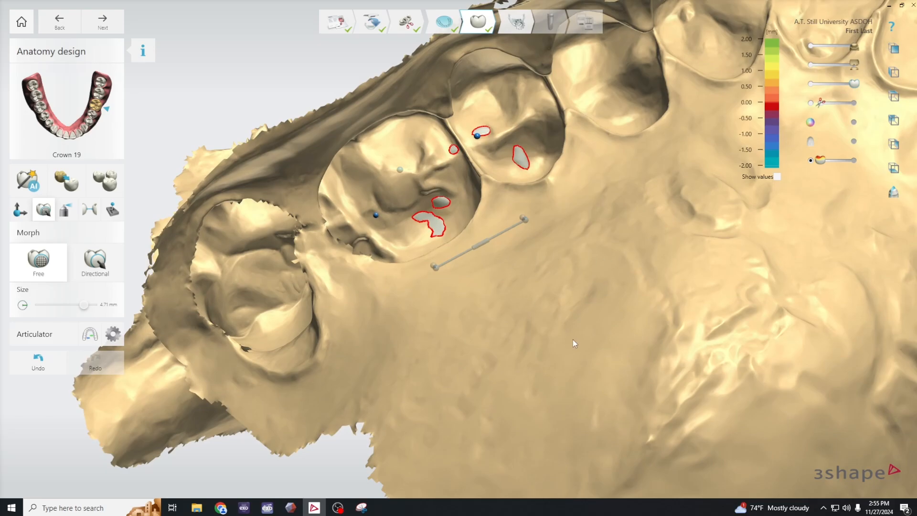
{"action": "key", "text": "a"}
{"action": "right_click_drag", "start_coordinate": [597, 362], "coordinate": [688, 279]}
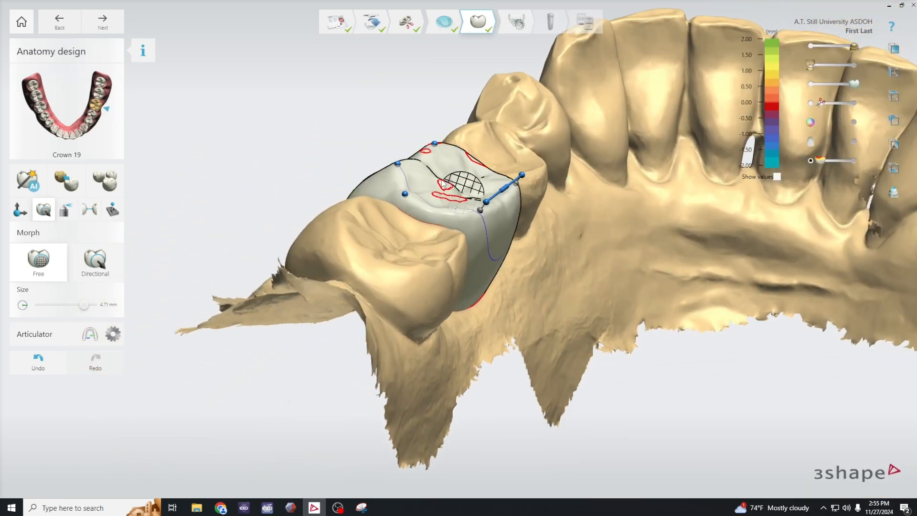
{"action": "right_click_drag", "start_coordinate": [492, 224], "coordinate": [556, 317]}
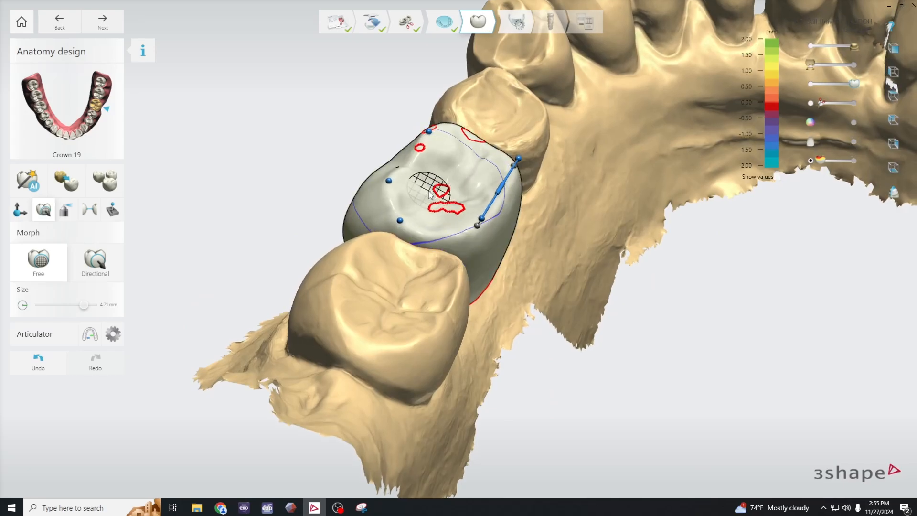
{"action": "left_click_drag", "start_coordinate": [430, 193], "coordinate": [446, 199]}
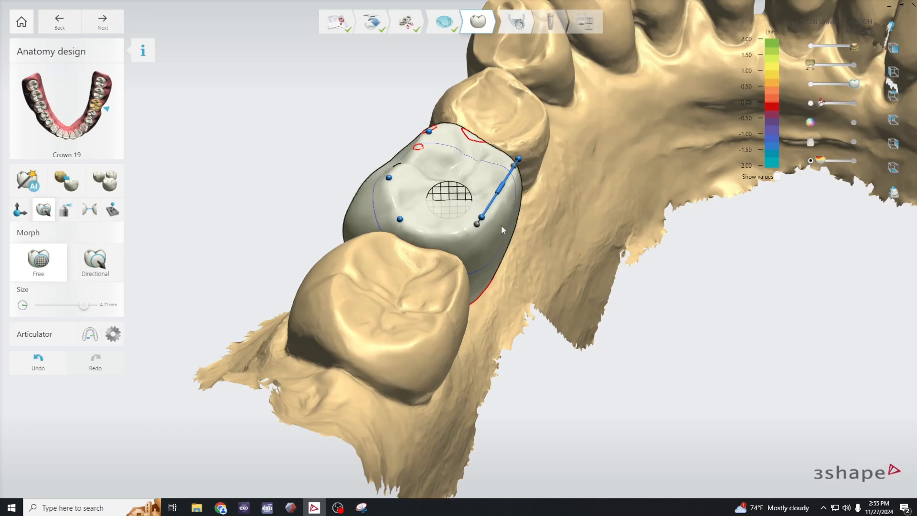
{"action": "right_click_drag", "start_coordinate": [597, 280], "coordinate": [588, 323]}
- With the wax knife, remove material from the distolingual contact area of crown 19, reducing the tool to size 1.60 mm and strength 17.4 µm
{"action": "key", "text": "q"}
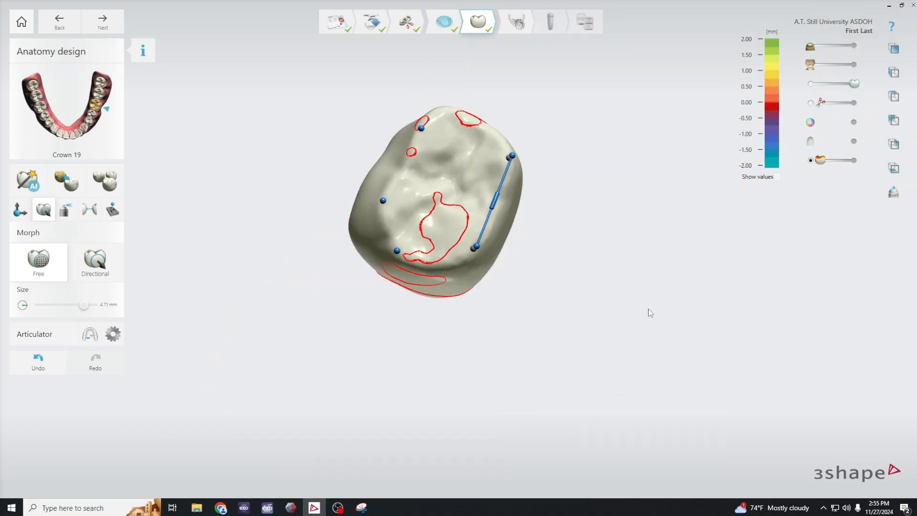
{"action": "key", "text": "q"}
{"action": "key", "text": "w"}
{"action": "right_click_drag", "start_coordinate": [648, 309], "coordinate": [665, 329]}
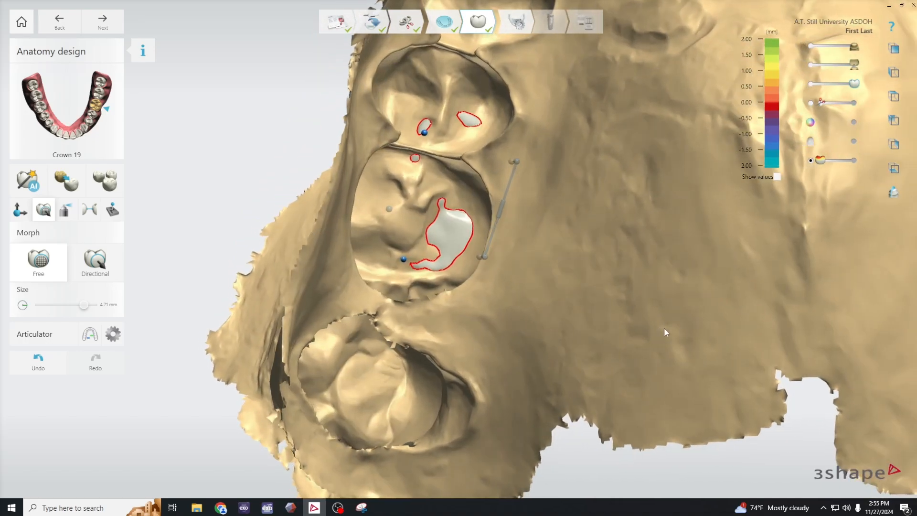
{"action": "left_click", "coordinate": [65, 210]}
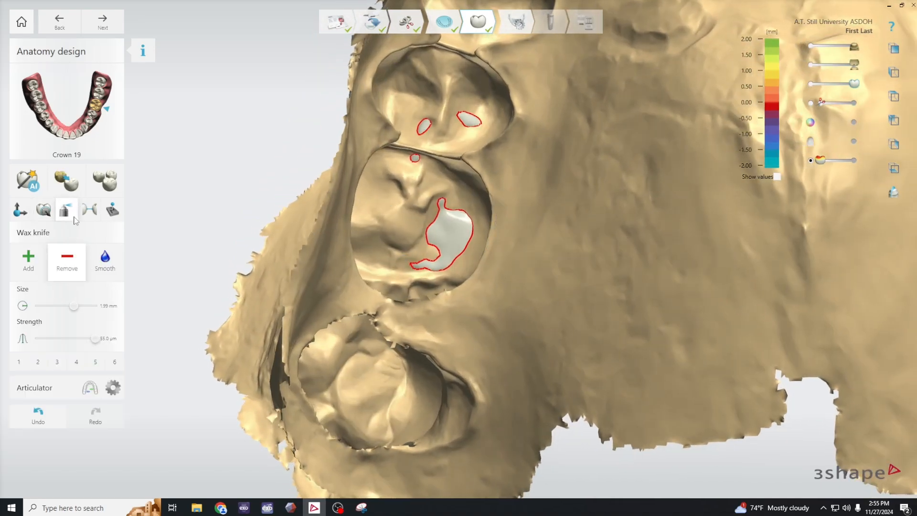
{"action": "left_click", "coordinate": [428, 269]}
{"action": "left_click_drag", "start_coordinate": [93, 339], "coordinate": [53, 340]}
{"action": "left_click_drag", "start_coordinate": [70, 305], "coordinate": [66, 305]}
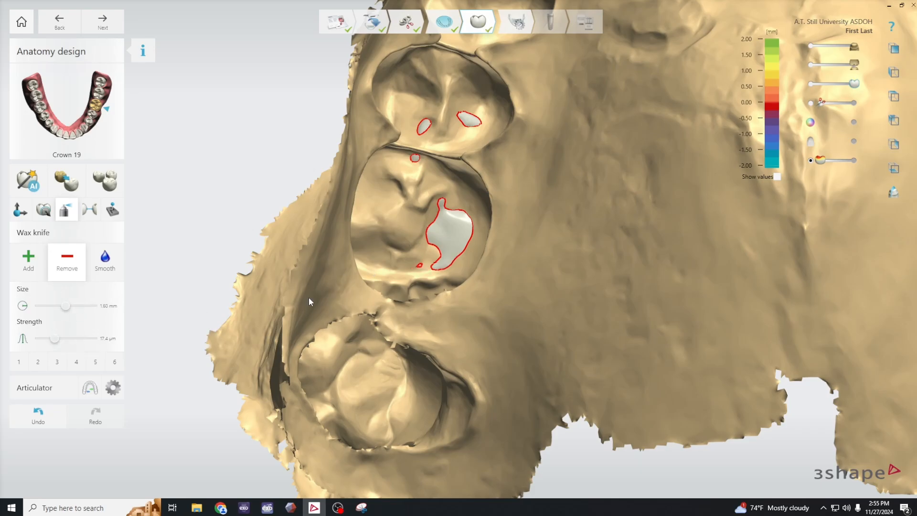
{"action": "left_click_drag", "start_coordinate": [439, 268], "coordinate": [443, 254]}
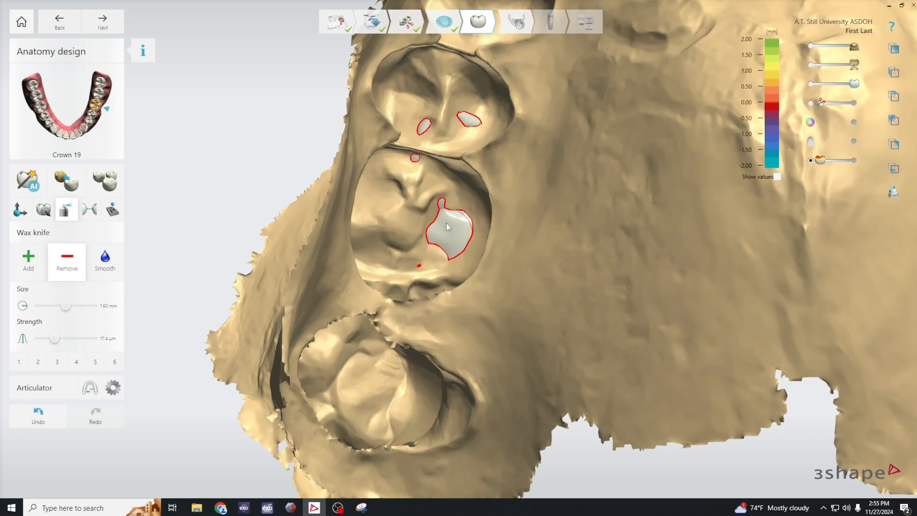
{"action": "mouse_move", "coordinate": [446, 212]}
{"action": "left_mouse_down"}
{"action": "mouse_move", "coordinate": [462, 228]}
{"action": "mouse_move", "coordinate": [453, 248]}
{"action": "mouse_move", "coordinate": [439, 238]}
{"action": "left_mouse_up"}
- Hide the antagonist scan and inspect the remaining contact outlines on crown 19 from the lingual, occlusal and buccal sides
{"action": "key", "text": "a"}
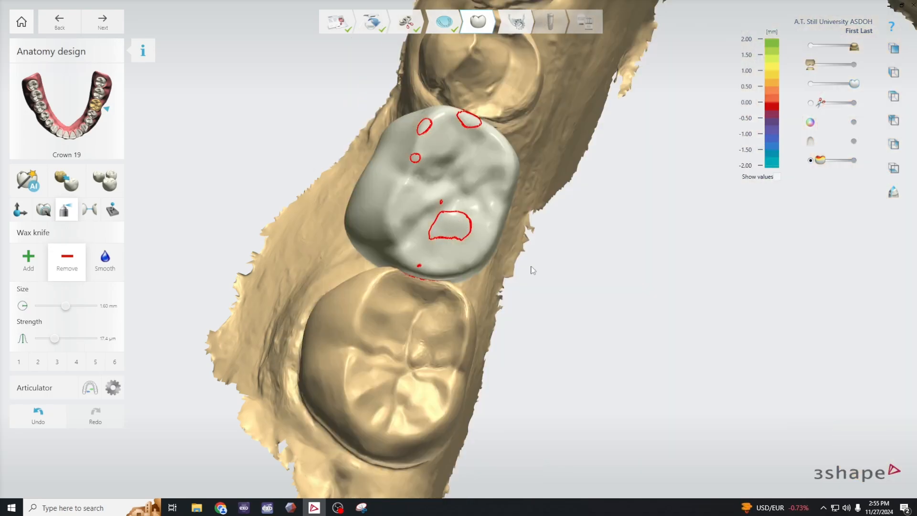
{"action": "right_click_drag", "start_coordinate": [594, 342], "coordinate": [578, 270]}
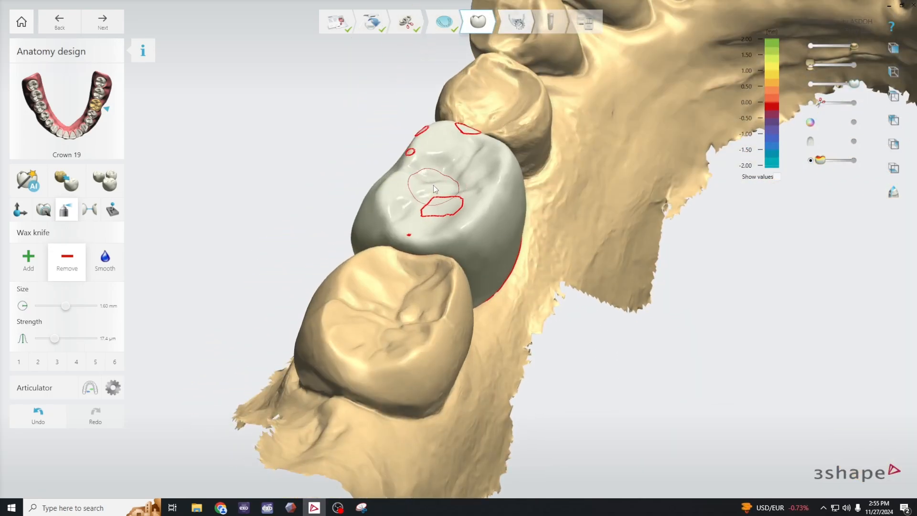
{"action": "mouse_move", "coordinate": [411, 231]}
{"action": "right_mouse_down"}
{"action": "mouse_move", "coordinate": [508, 248]}
{"action": "mouse_move", "coordinate": [440, 250]}
{"action": "mouse_move", "coordinate": [429, 287]}
{"action": "mouse_move", "coordinate": [437, 290]}
{"action": "right_mouse_up"}
{"action": "right_click_drag", "start_coordinate": [467, 290], "coordinate": [837, 328]}
{"action": "mouse_move", "coordinate": [536, 362]}
{"action": "right_mouse_down"}
{"action": "mouse_move", "coordinate": [602, 352]}
{"action": "mouse_move", "coordinate": [469, 367]}
{"action": "mouse_move", "coordinate": [486, 362]}
{"action": "right_mouse_up"}
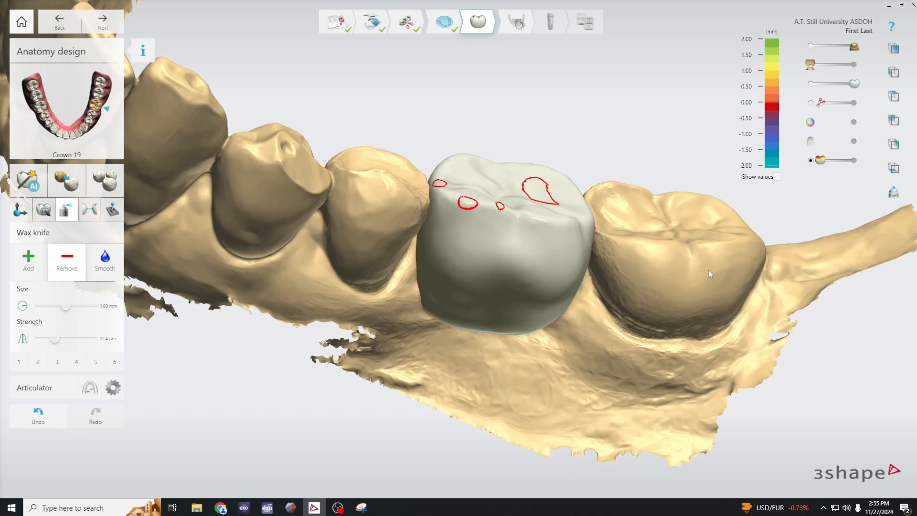
{"action": "mouse_move", "coordinate": [853, 47]}
{"action": "left_mouse_down"}
{"action": "mouse_move", "coordinate": [822, 49]}
{"action": "mouse_move", "coordinate": [867, 50]}
{"action": "left_mouse_up"}
{"action": "right_click_drag", "start_coordinate": [510, 282], "coordinate": [416, 188]}
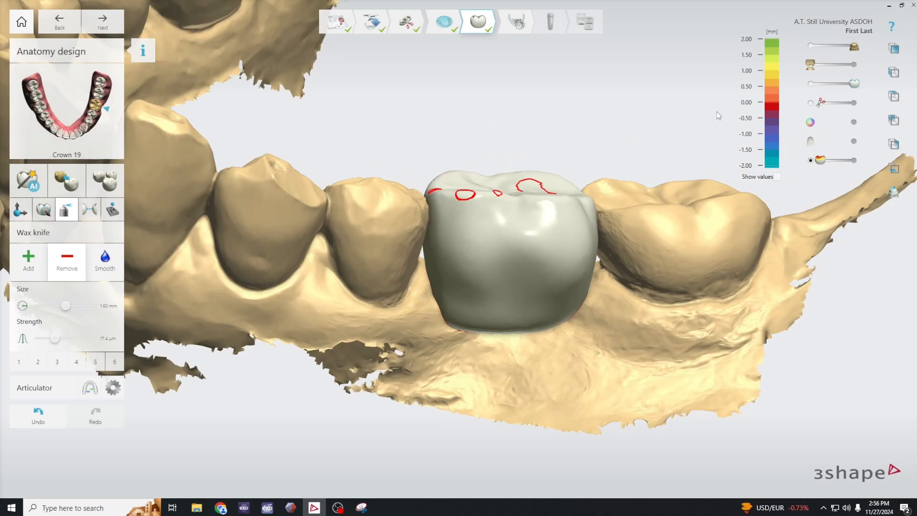
{"action": "mouse_move", "coordinate": [815, 66]}
{"action": "left_mouse_down"}
{"action": "mouse_move", "coordinate": [859, 70]}
{"action": "mouse_move", "coordinate": [810, 70]}
{"action": "left_mouse_up"}
{"action": "right_click_drag", "start_coordinate": [415, 275], "coordinate": [420, 214]}
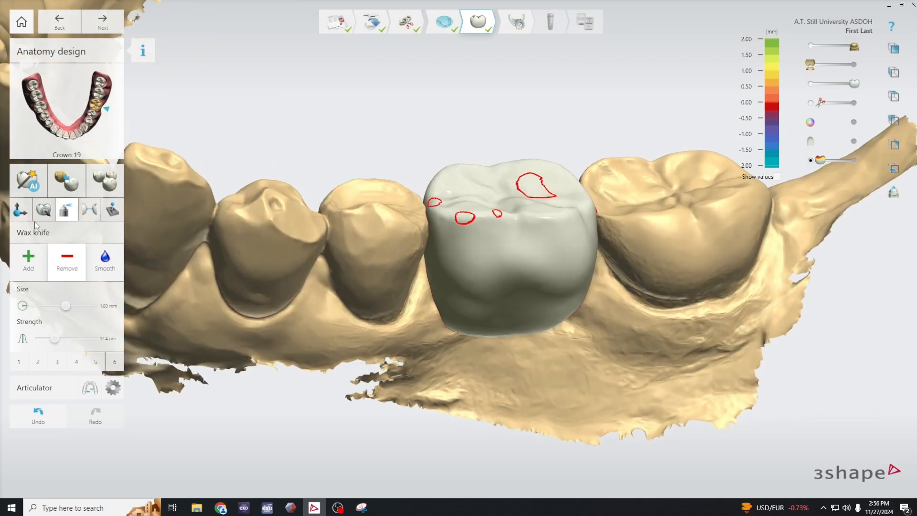
- With free morphing, adjust the mesial and distal marginal ridges of crown 19 beside the neighbouring teeth
{"action": "left_click", "coordinate": [43, 210]}
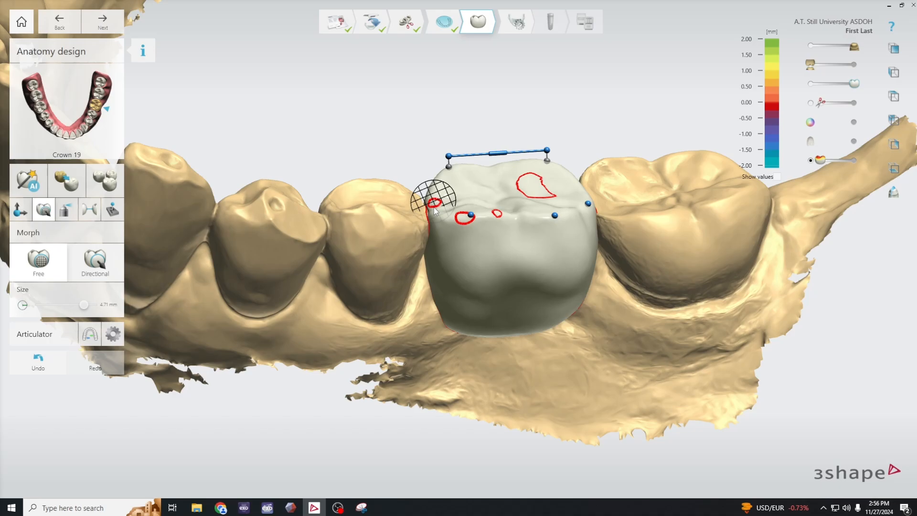
{"action": "right_click_drag", "start_coordinate": [574, 409], "coordinate": [578, 385]}
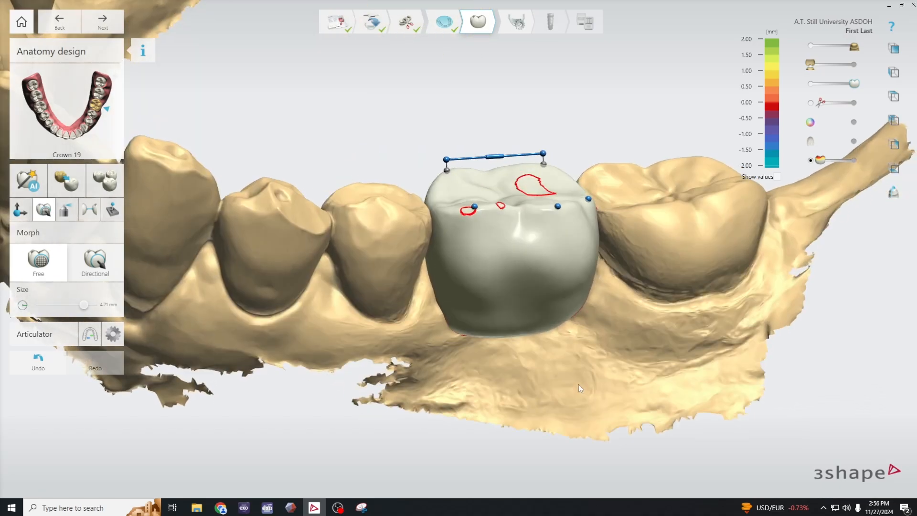
{"action": "mouse_move", "coordinate": [435, 203]}
{"action": "left_mouse_down"}
{"action": "mouse_move", "coordinate": [431, 193]}
{"action": "mouse_move", "coordinate": [448, 207]}
{"action": "left_mouse_up"}
{"action": "right_click_drag", "start_coordinate": [659, 337], "coordinate": [627, 335]}
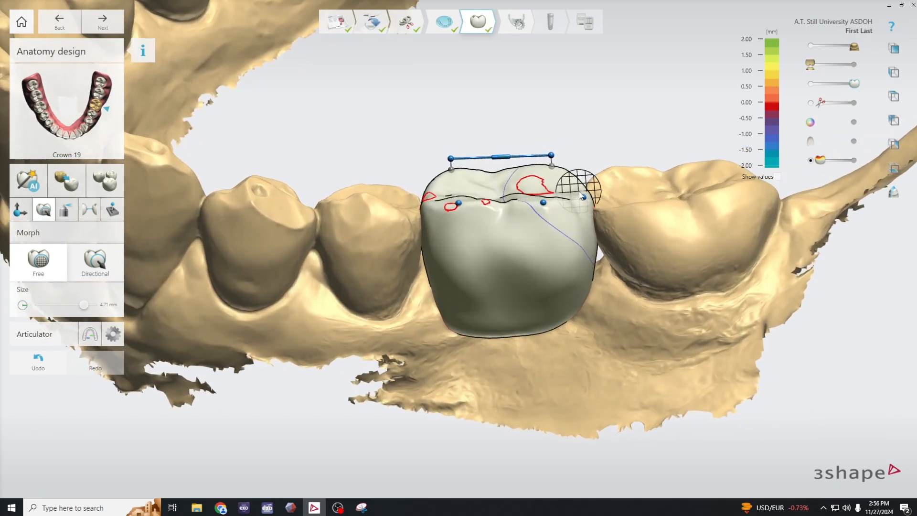
{"action": "left_click_drag", "start_coordinate": [580, 191], "coordinate": [576, 197]}
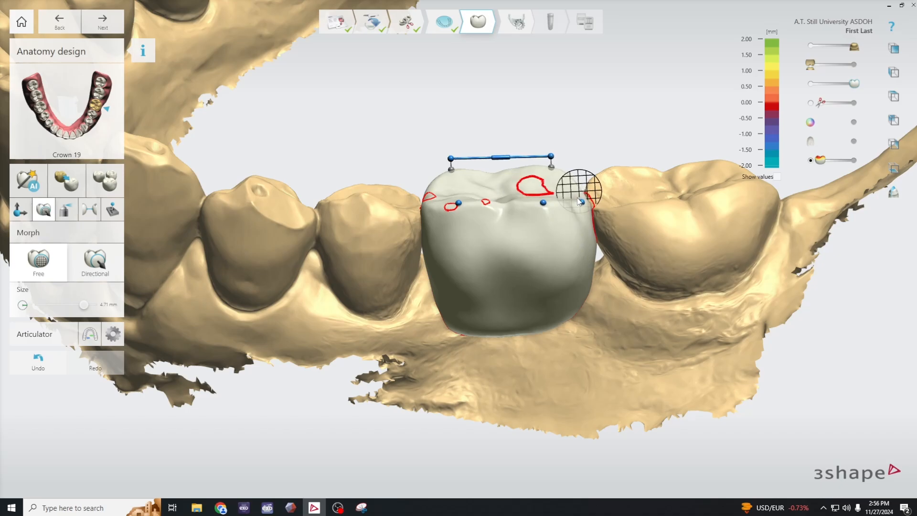
- Check the adjusted contacts of crown 19 through the antagonist scan and review the crown within the whole lower arch
{"action": "key", "text": "a"}
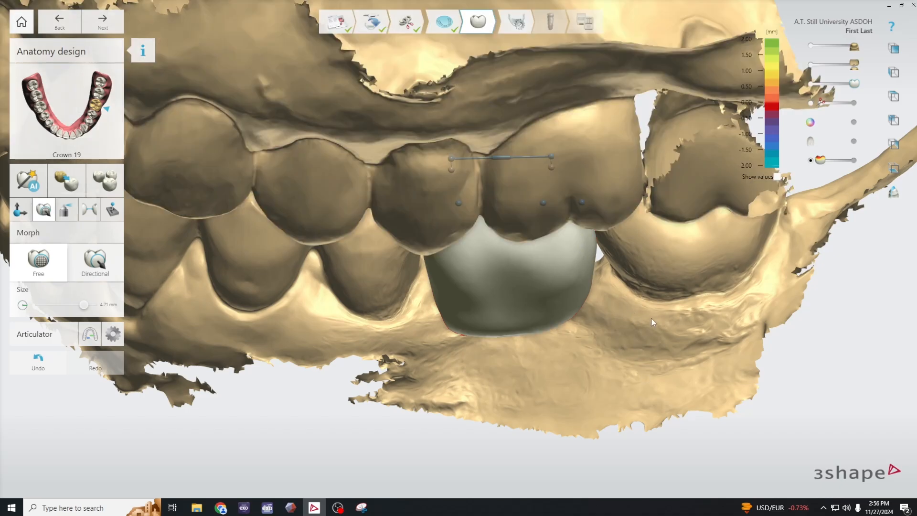
{"action": "right_click_drag", "start_coordinate": [651, 318], "coordinate": [661, 397]}
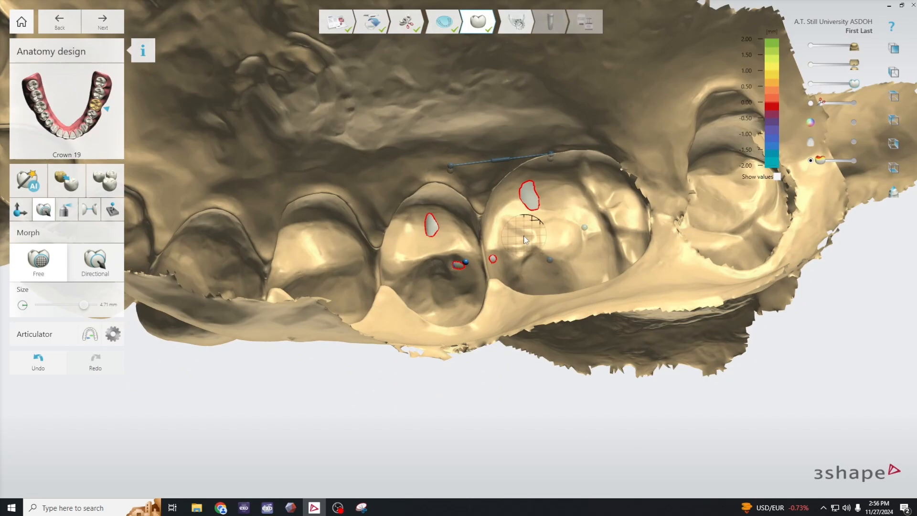
{"action": "right_click_drag", "start_coordinate": [438, 220], "coordinate": [573, 325]}
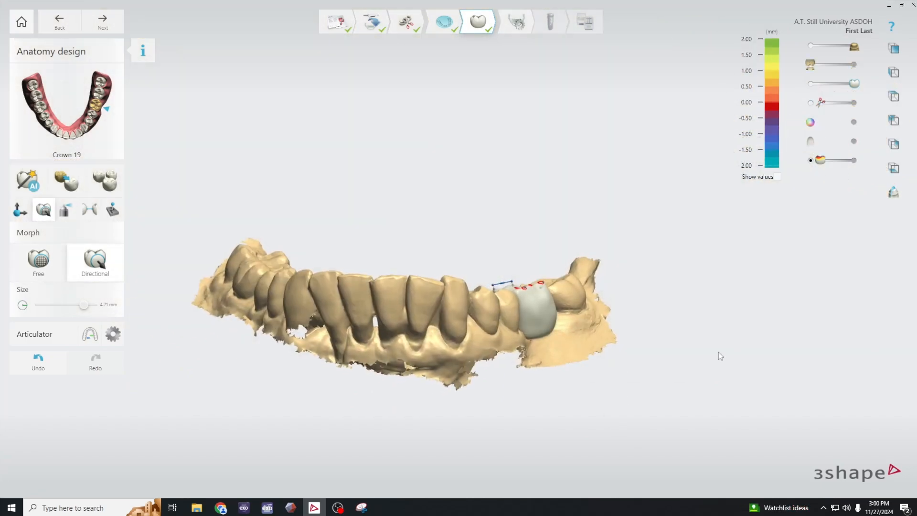
{"action": "right_click_drag", "start_coordinate": [718, 352], "coordinate": [718, 361]}
{"action": "right_click_drag", "start_coordinate": [665, 349], "coordinate": [682, 330]}
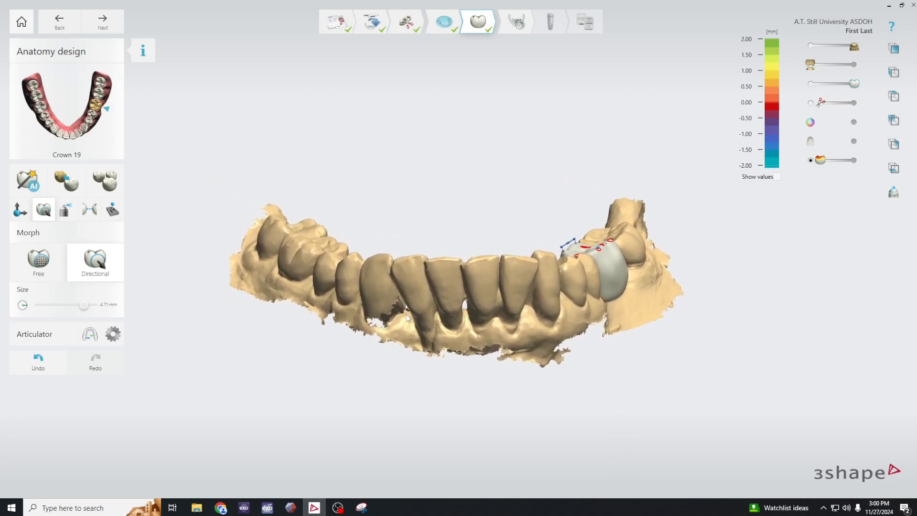
- Start the virtual articulator for crown 19 and view the mounted lower arch from the front and the side
{"action": "right_click_drag", "start_coordinate": [388, 342], "coordinate": [601, 398]}
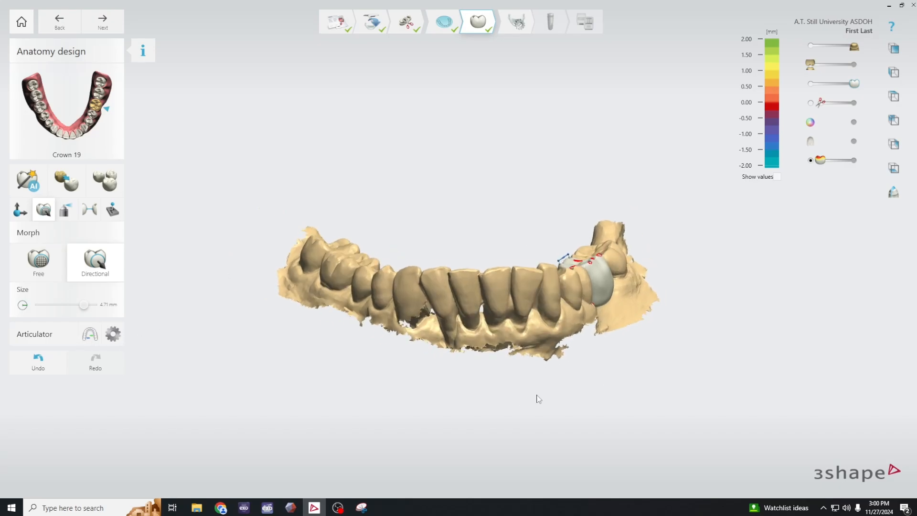
{"action": "left_click", "coordinate": [94, 338]}
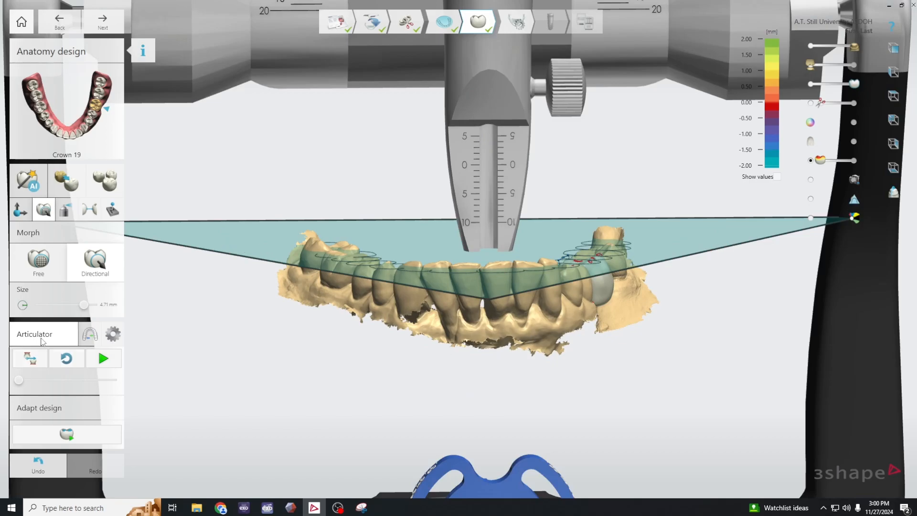
{"action": "scroll", "coordinate": [430, 346], "scroll_direction": "down", "scroll_amount": 8}
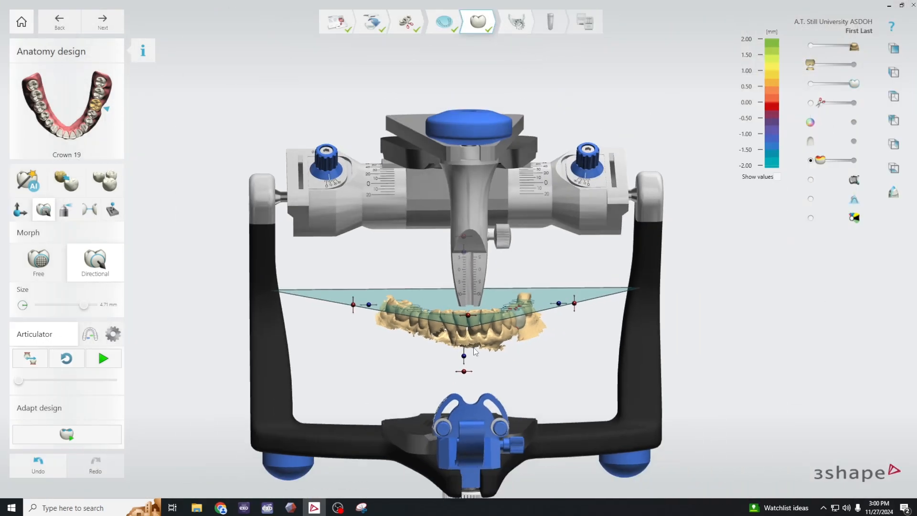
{"action": "right_click_drag", "start_coordinate": [541, 366], "coordinate": [581, 363]}
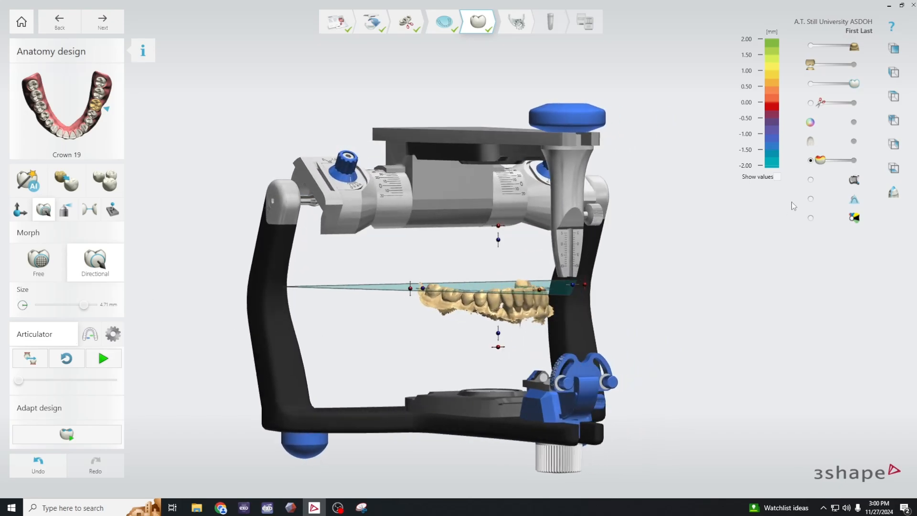
{"action": "left_click_drag", "start_coordinate": [853, 179], "coordinate": [878, 185]}
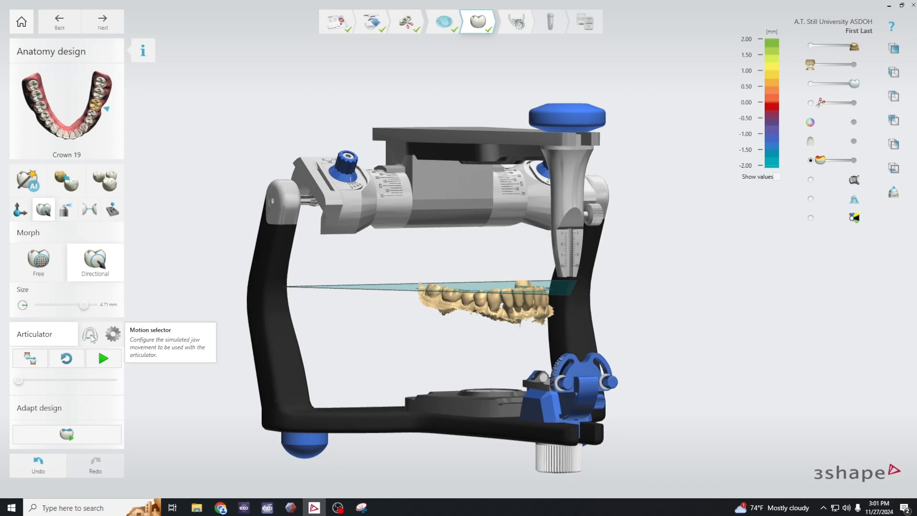
- Check the articulator's motion selection and return to the articulator playback controls
{"action": "left_click", "coordinate": [90, 335]}
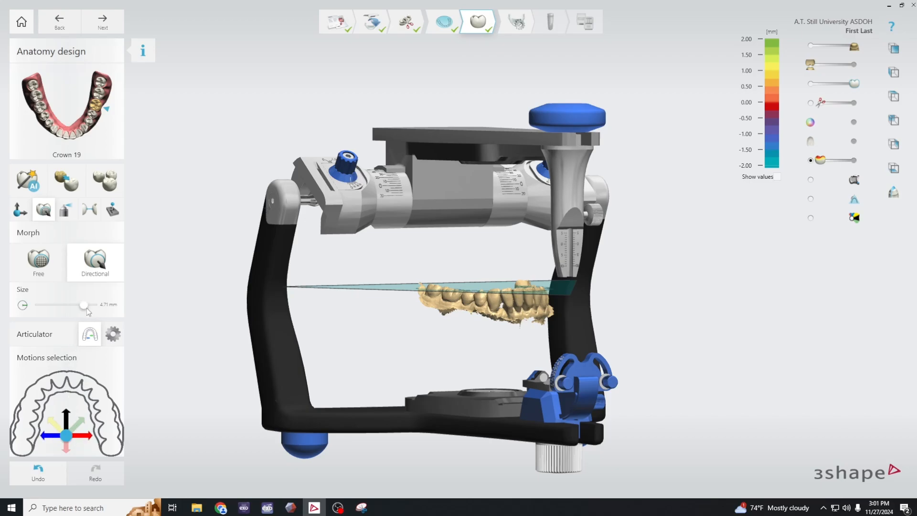
{"action": "left_click", "coordinate": [92, 335]}
{"action": "left_click", "coordinate": [54, 336]}
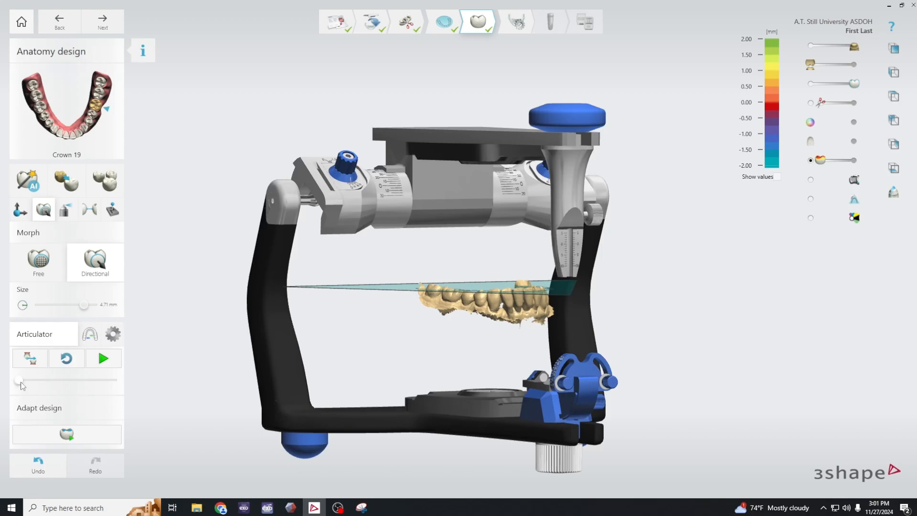
- Advance the simulated jaw motion, show the antagonist scan, and hide the articulator model and occlusal plane
{"action": "left_click_drag", "start_coordinate": [20, 385], "coordinate": [40, 386]}
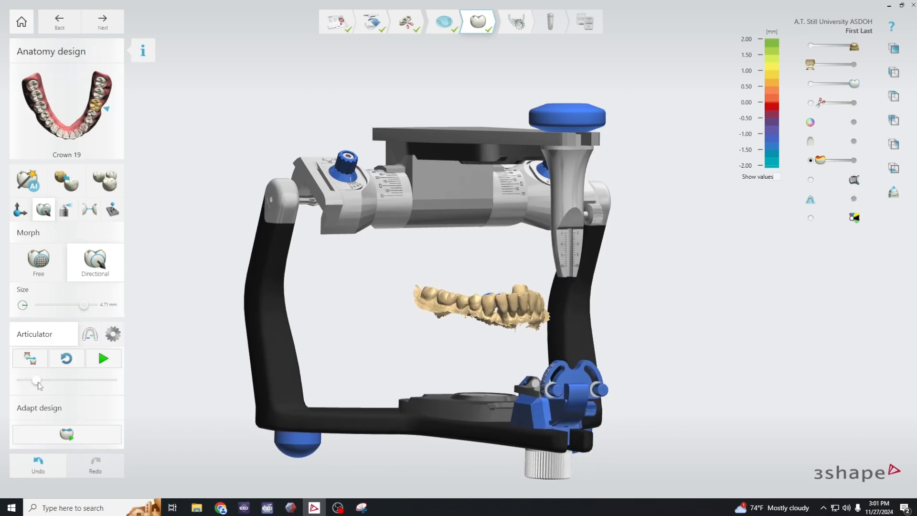
{"action": "key", "text": "a"}
{"action": "scroll", "coordinate": [545, 340], "scroll_direction": "up", "scroll_amount": 5}
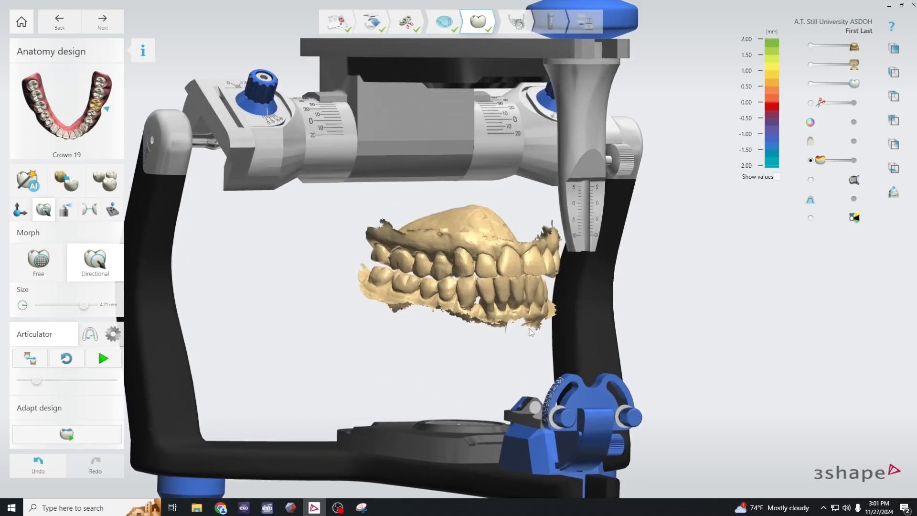
{"action": "left_click", "coordinate": [811, 180]}
{"action": "scroll", "coordinate": [594, 293], "scroll_direction": "up", "scroll_amount": 4}
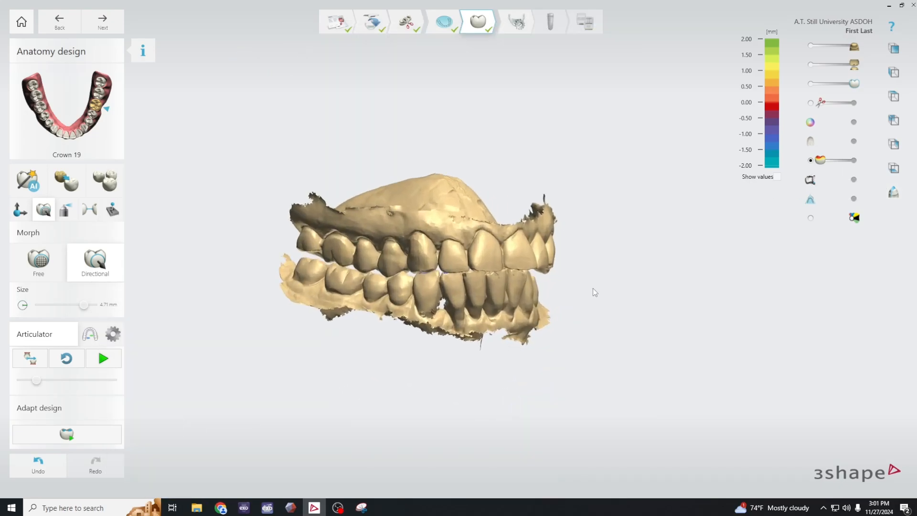
{"action": "scroll", "coordinate": [618, 335], "scroll_direction": "up", "scroll_amount": 3}
{"action": "middle_click_drag", "start_coordinate": [602, 333], "coordinate": [686, 314]}
{"action": "scroll", "coordinate": [686, 313], "scroll_direction": "up", "scroll_amount": 1}
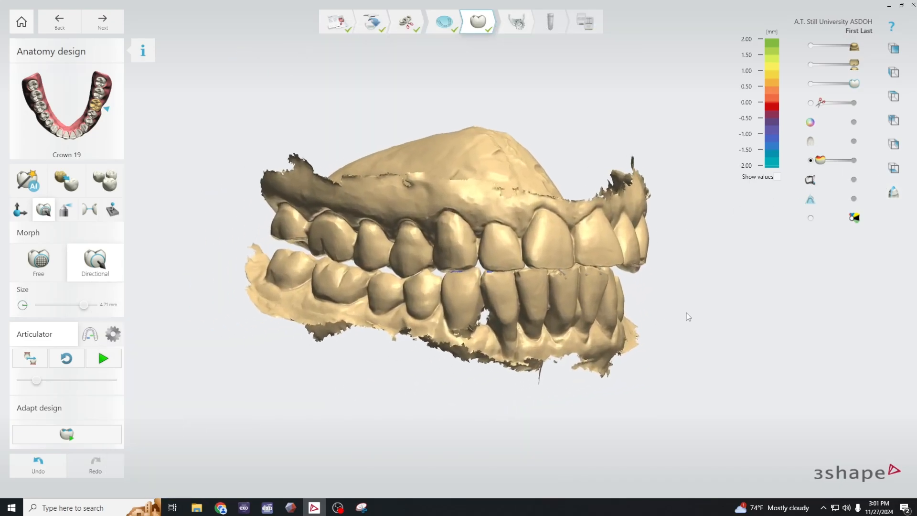
- Examine the anterior and canine contacts in a slightly earlier jaw position, from the right side and on the antagonist's occlusal surface
{"action": "scroll", "coordinate": [687, 313], "scroll_direction": "down", "scroll_amount": 1}
{"action": "mouse_move", "coordinate": [42, 381]}
{"action": "left_mouse_down"}
{"action": "mouse_move", "coordinate": [14, 385]}
{"action": "mouse_move", "coordinate": [32, 386]}
{"action": "left_mouse_up"}
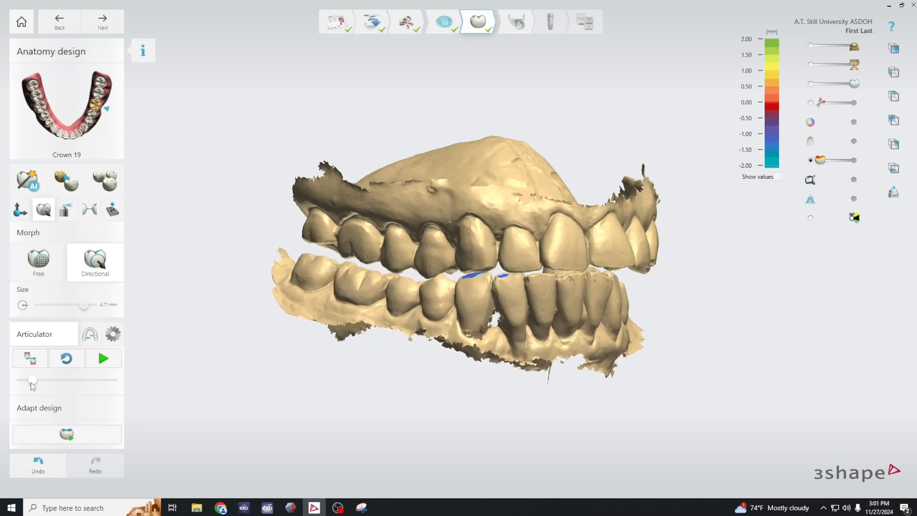
{"action": "scroll", "coordinate": [500, 277], "scroll_direction": "up", "scroll_amount": 2}
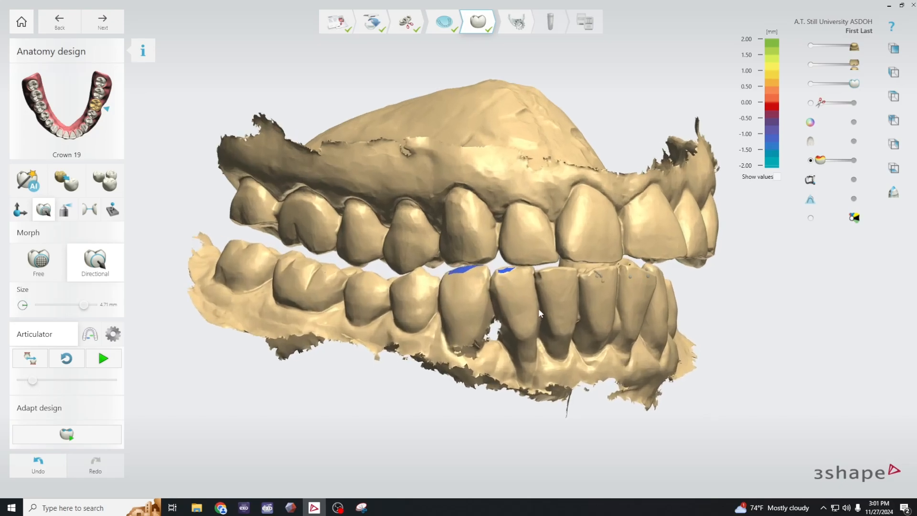
{"action": "right_click_drag", "start_coordinate": [539, 313], "coordinate": [630, 229]}
{"action": "key", "text": "2"}
{"action": "key", "text": "2"}
{"action": "key", "text": "1"}
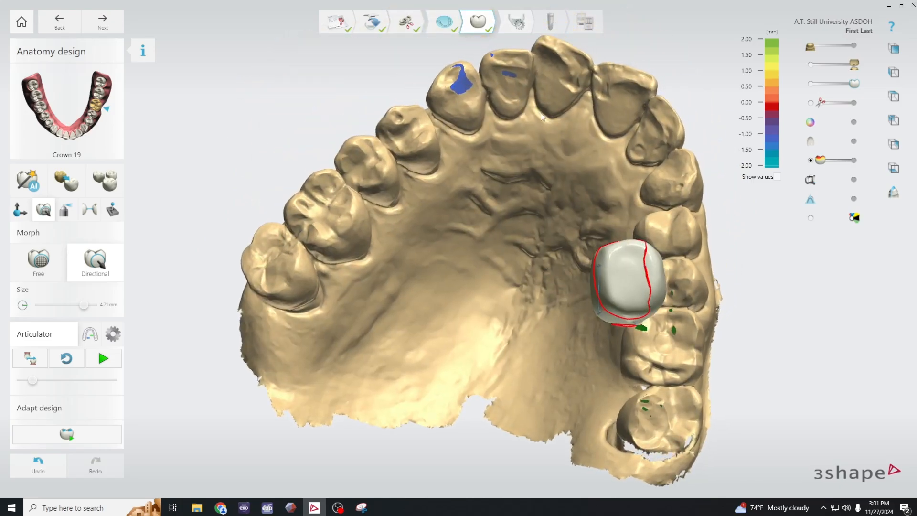
{"action": "key", "text": "1"}
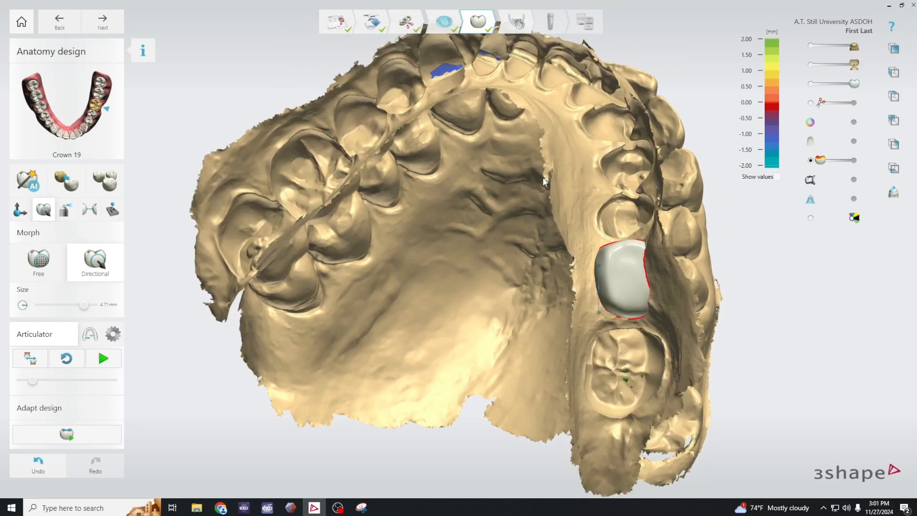
{"action": "right_click_drag", "start_coordinate": [542, 176], "coordinate": [557, 342]}
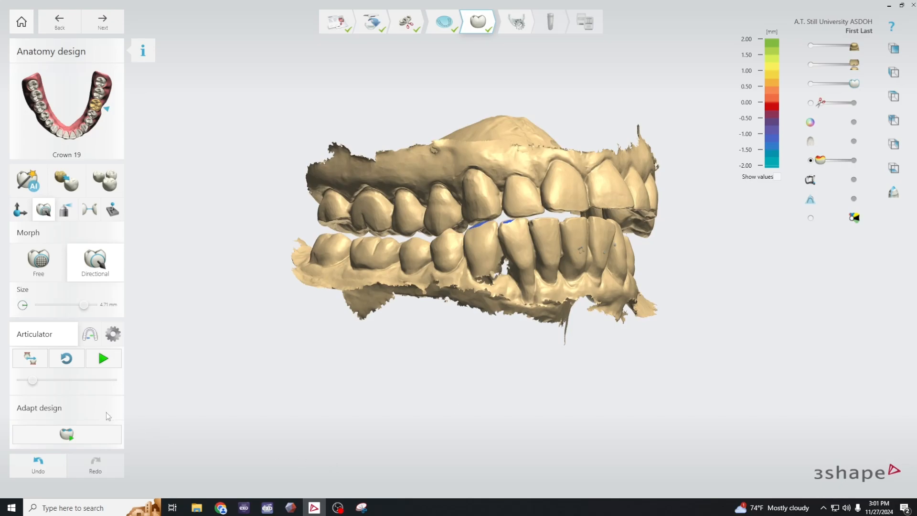
- Examine the contact marks on the antagonist alone at further jaw positions, and return the motion to its start with both arches shown
{"action": "left_click_drag", "start_coordinate": [37, 380], "coordinate": [53, 383]}
{"action": "right_click_drag", "start_coordinate": [586, 424], "coordinate": [487, 432]}
{"action": "left_click_drag", "start_coordinate": [58, 382], "coordinate": [85, 387]}
{"action": "right_click_drag", "start_coordinate": [504, 461], "coordinate": [540, 363]}
{"action": "key", "text": "2"}
{"action": "key", "text": "2"}
{"action": "key", "text": "1"}
{"action": "right_click_drag", "start_coordinate": [562, 397], "coordinate": [518, 300]}
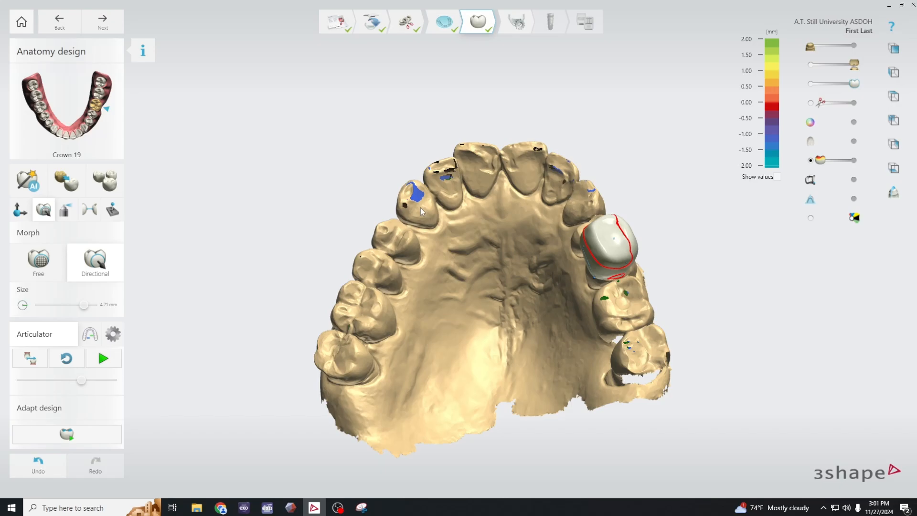
{"action": "right_click_drag", "start_coordinate": [485, 203], "coordinate": [528, 334]}
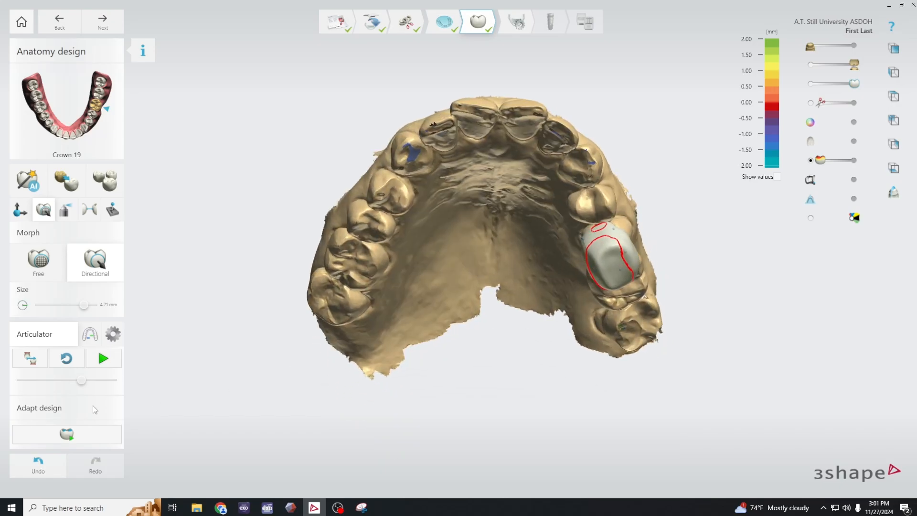
{"action": "right_click_drag", "start_coordinate": [425, 340], "coordinate": [448, 432]}
{"action": "left_click_drag", "start_coordinate": [84, 380], "coordinate": [20, 380]}
{"action": "key", "text": "1"}
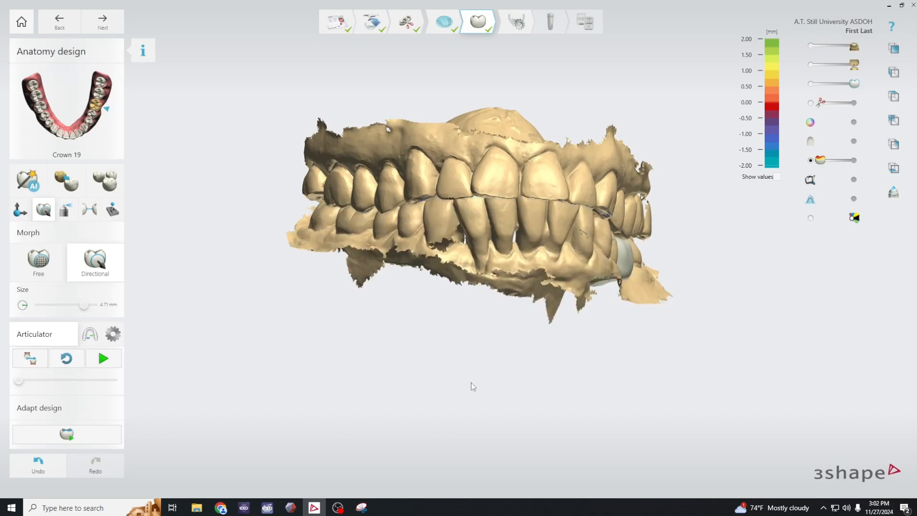
- Examine the clearance between crown 19 and the antagonist from the left buccal side through the early part of the jaw motion
{"action": "right_click_drag", "start_coordinate": [471, 382], "coordinate": [638, 331]}
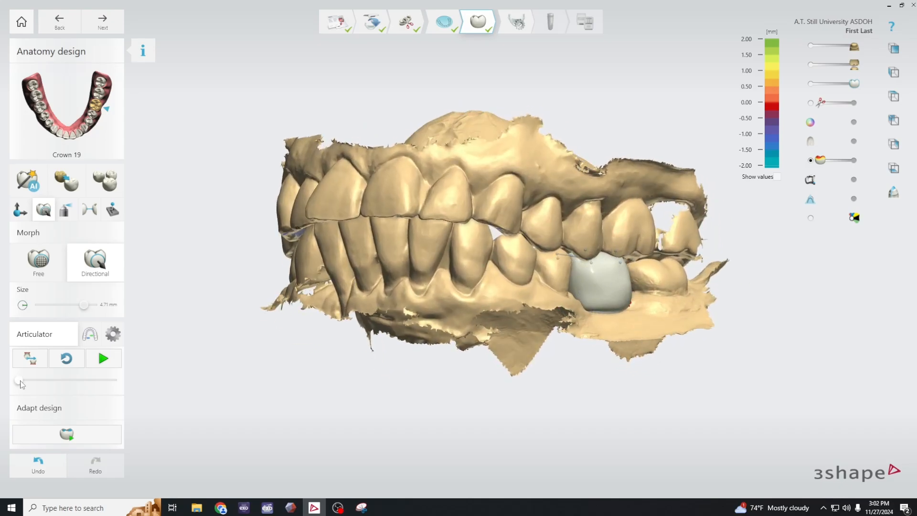
{"action": "left_click_drag", "start_coordinate": [19, 381], "coordinate": [27, 384]}
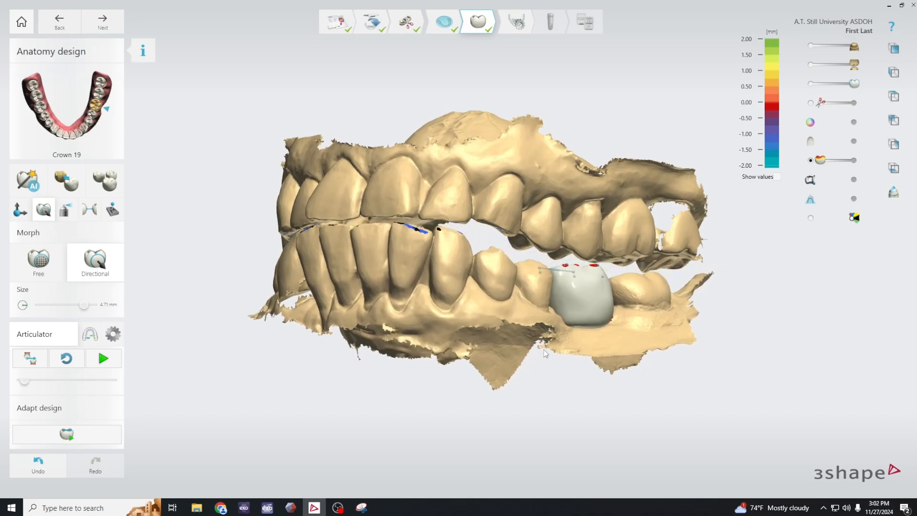
{"action": "scroll", "coordinate": [602, 244], "scroll_direction": "up", "scroll_amount": 5}
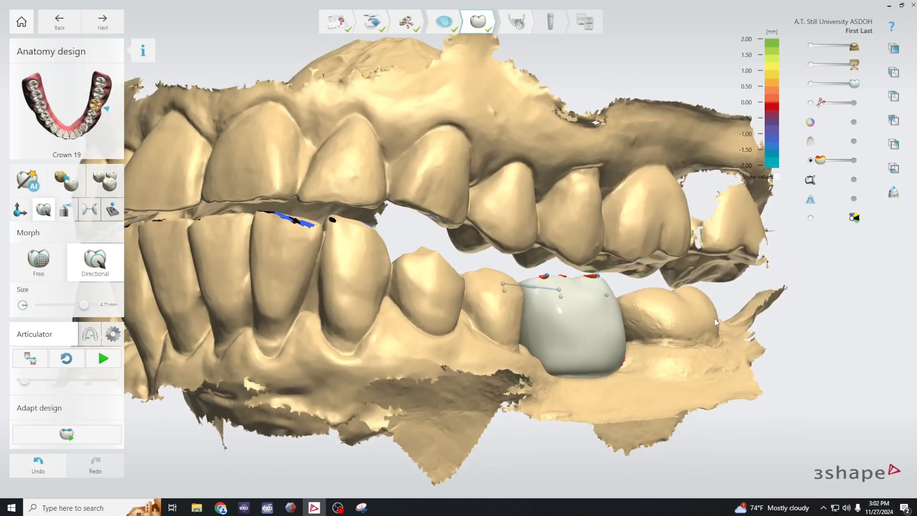
{"action": "right_click_drag", "start_coordinate": [715, 318], "coordinate": [537, 354]}
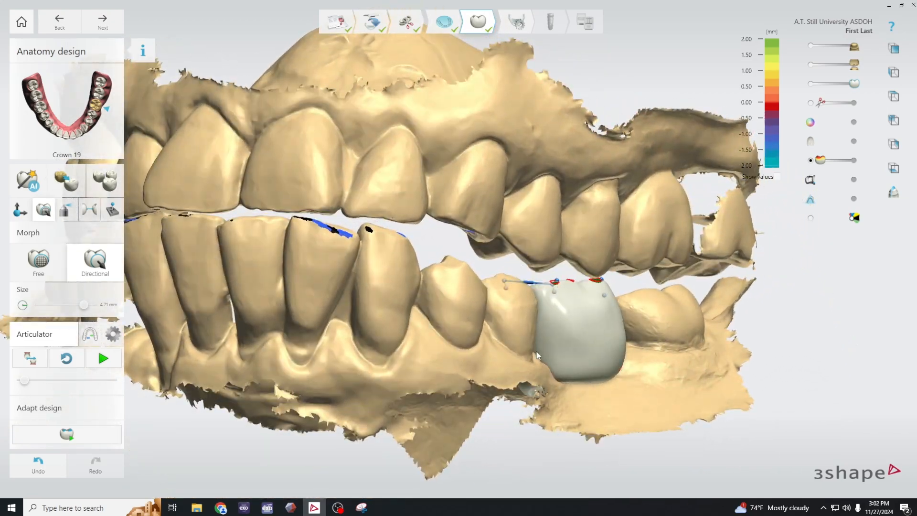
{"action": "left_click_drag", "start_coordinate": [26, 386], "coordinate": [50, 384]}
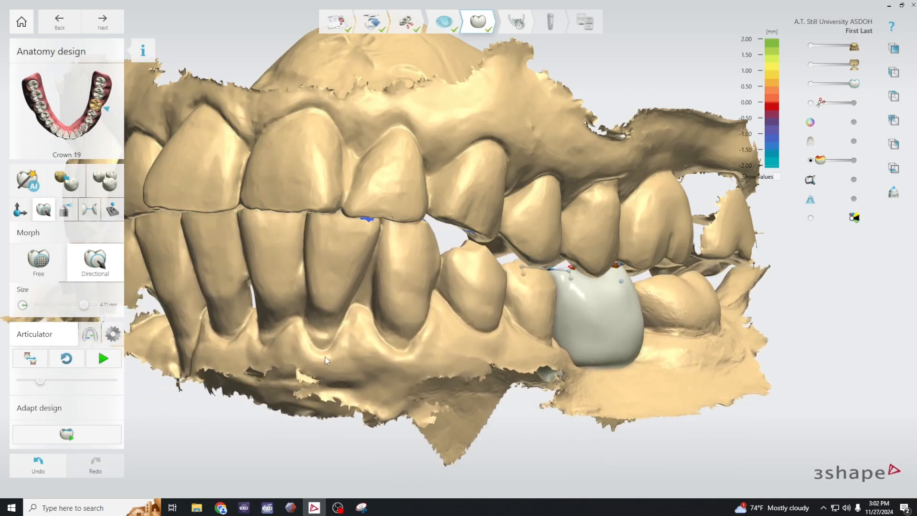
- Step the jaw motion back slightly and compare the guiding contacts on the right canine and front teeth with crown 19's side
{"action": "scroll", "coordinate": [305, 346], "scroll_direction": "down", "scroll_amount": 3}
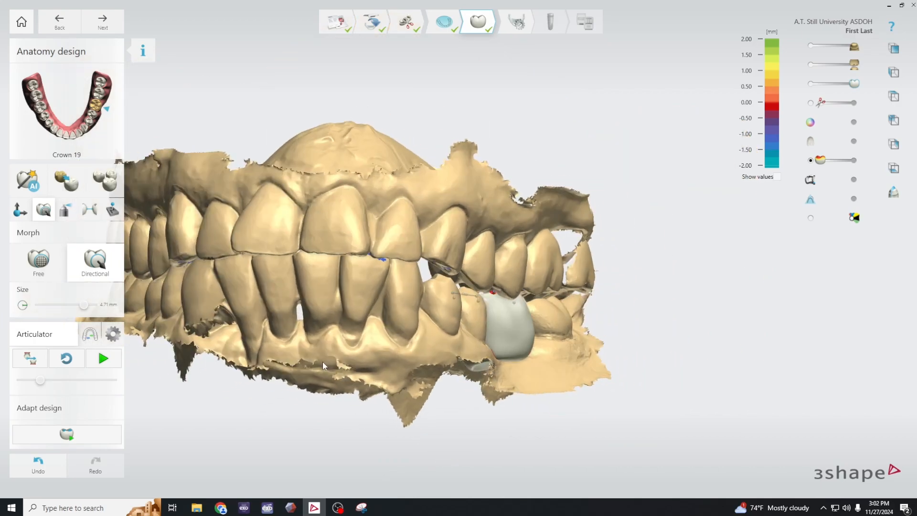
{"action": "left_click_drag", "start_coordinate": [41, 385], "coordinate": [37, 384]}
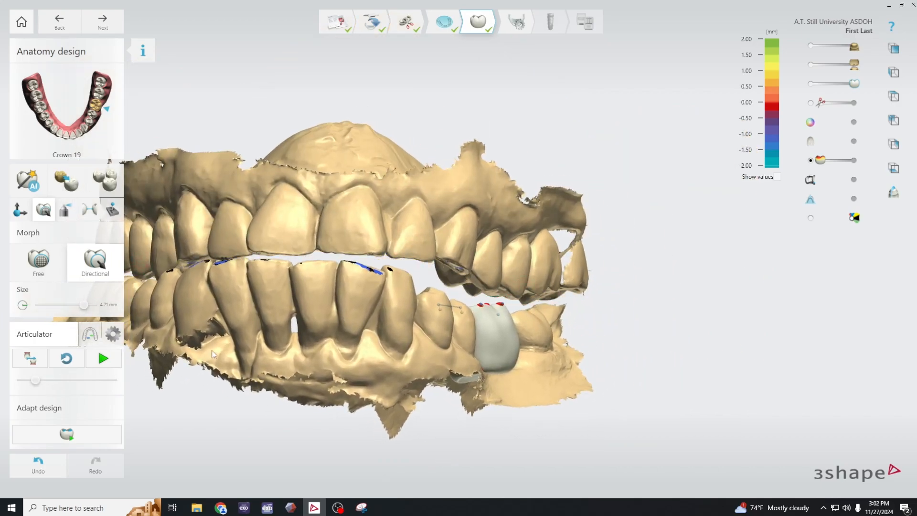
{"action": "right_click_drag", "start_coordinate": [214, 354], "coordinate": [482, 281]}
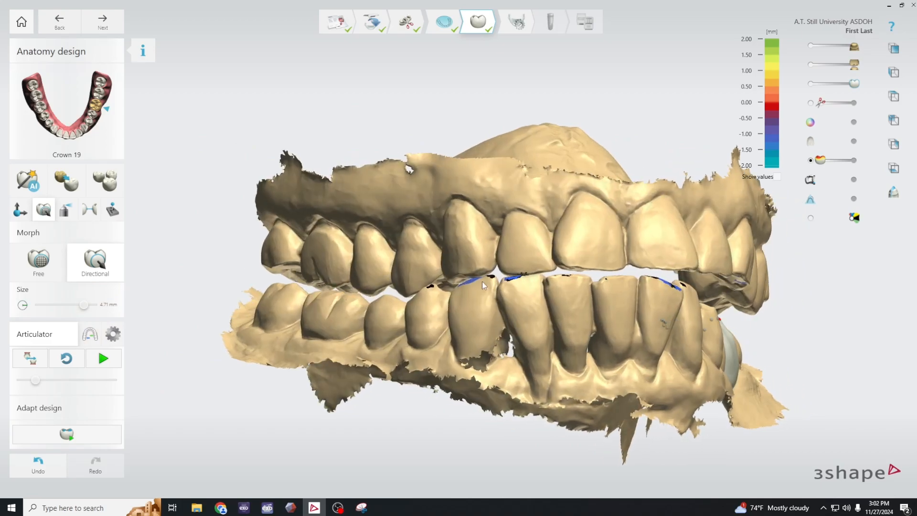
{"action": "scroll", "coordinate": [525, 293], "scroll_direction": "up", "scroll_amount": 2}
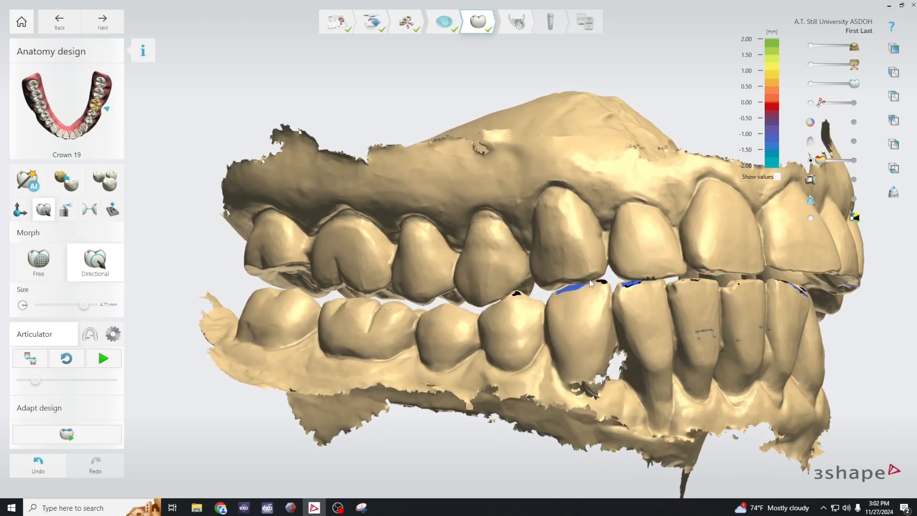
{"action": "right_click_drag", "start_coordinate": [671, 352], "coordinate": [505, 298]}
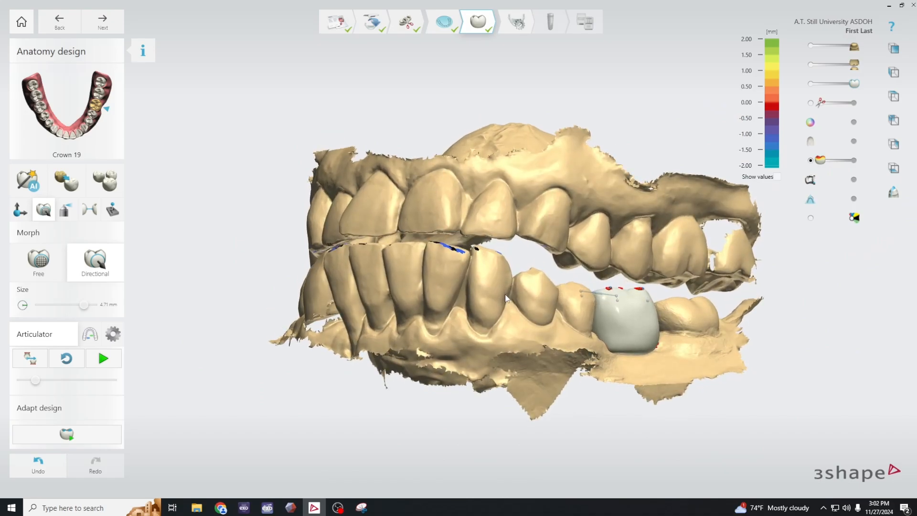
- Advance the jaw motion and raise the mesiobuccal cusp edge of crown 19 slightly towards the antagonist with directional morphing
{"action": "left_click_drag", "start_coordinate": [39, 383], "coordinate": [53, 386]}
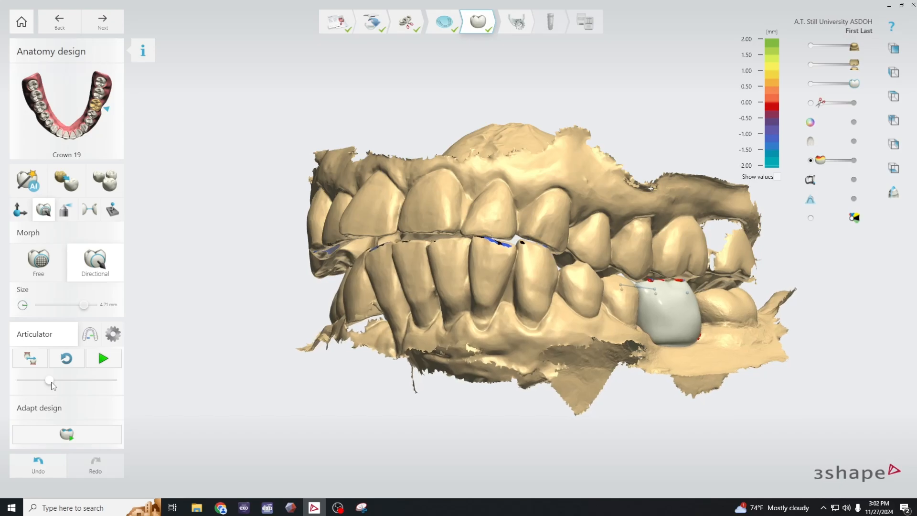
{"action": "right_click_drag", "start_coordinate": [652, 403], "coordinate": [600, 423]}
{"action": "scroll", "coordinate": [675, 313], "scroll_direction": "up", "scroll_amount": 3}
{"action": "middle_click_drag", "start_coordinate": [747, 338], "coordinate": [699, 368]}
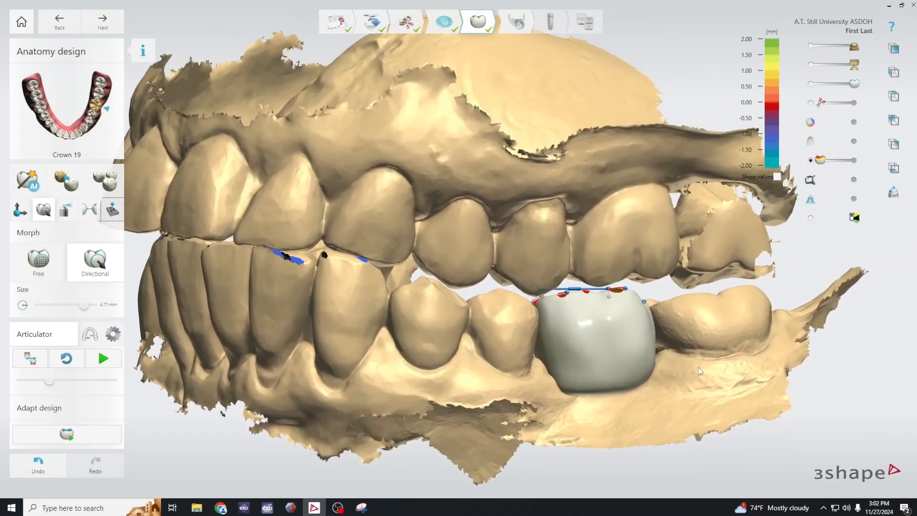
{"action": "right_click_drag", "start_coordinate": [697, 337], "coordinate": [722, 331]}
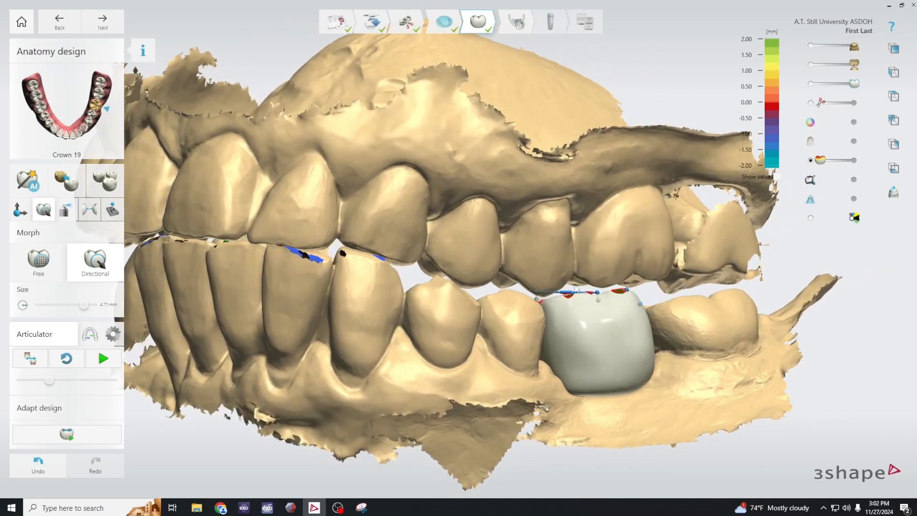
{"action": "right_click_drag", "start_coordinate": [747, 302], "coordinate": [689, 354]}
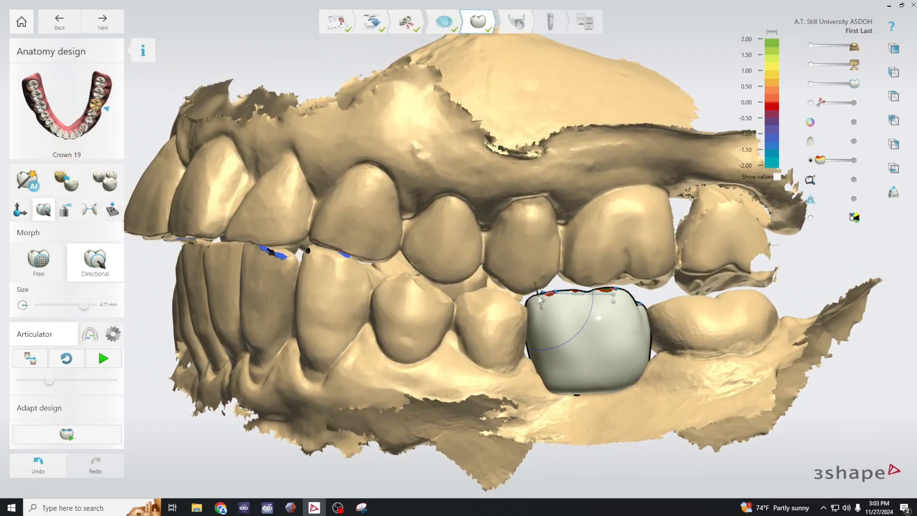
{"action": "left_click_drag", "start_coordinate": [533, 297], "coordinate": [532, 292]}
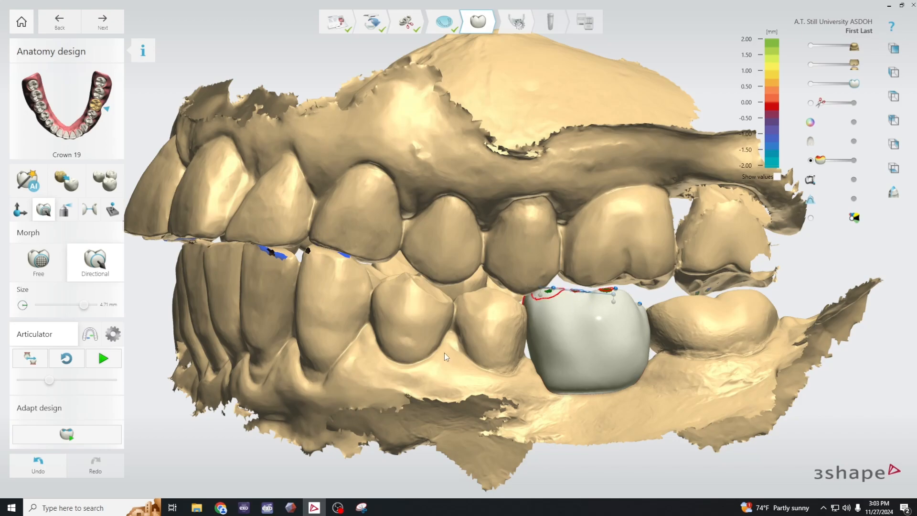
{"action": "mouse_move", "coordinate": [443, 351]}
{"action": "right_mouse_down"}
{"action": "mouse_move", "coordinate": [434, 368]}
{"action": "mouse_move", "coordinate": [490, 348]}
{"action": "mouse_move", "coordinate": [530, 347]}
{"action": "mouse_move", "coordinate": [440, 340]}
{"action": "right_mouse_up"}
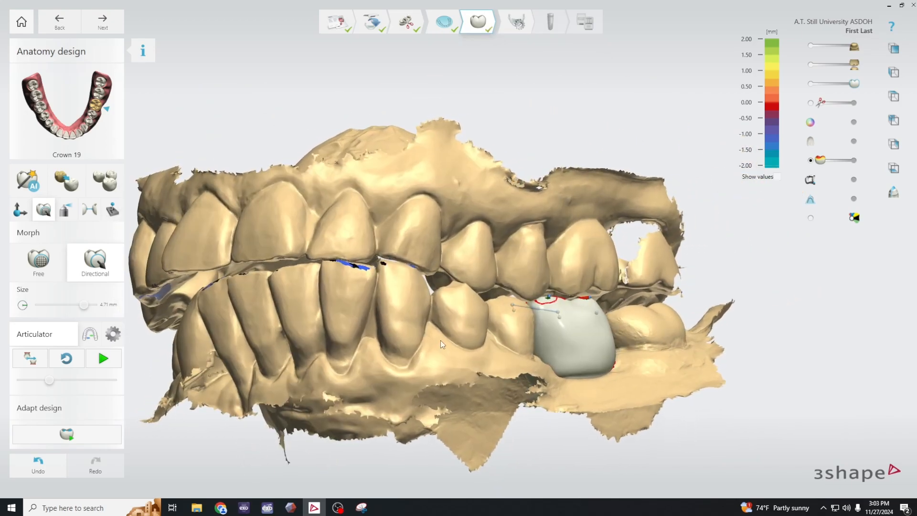
- Advance the jaw motion slightly, examine the antagonist's contact marks with the lower arch and crown 19 hidden, and show the lower arch again
{"action": "left_click", "coordinate": [56, 382]}
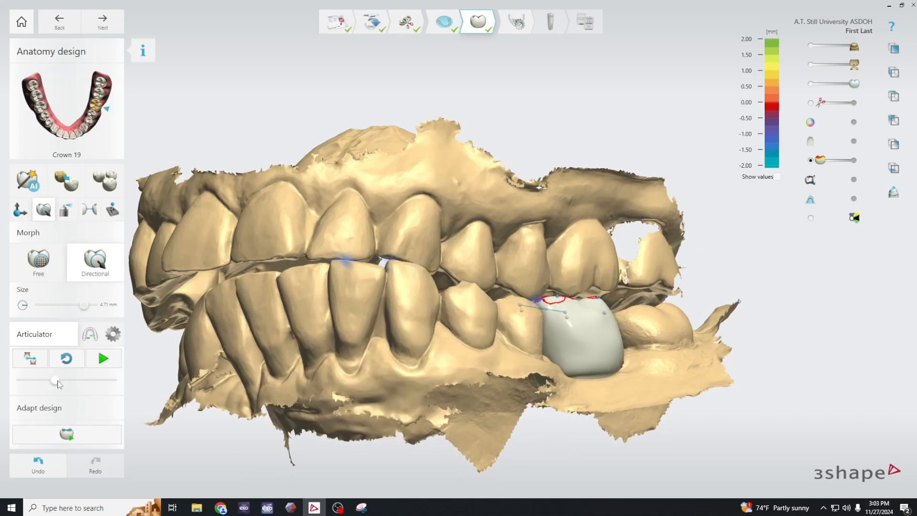
{"action": "middle_click", "coordinate": [626, 381]}
{"action": "left_click", "coordinate": [811, 85]}
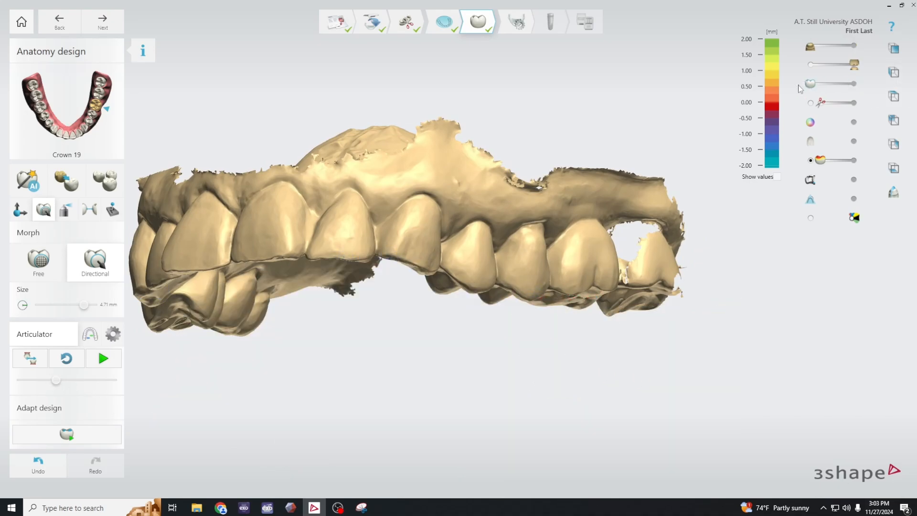
{"action": "right_click_drag", "start_coordinate": [698, 282], "coordinate": [719, 186]}
{"action": "scroll", "coordinate": [524, 292], "scroll_direction": "up", "scroll_amount": 3}
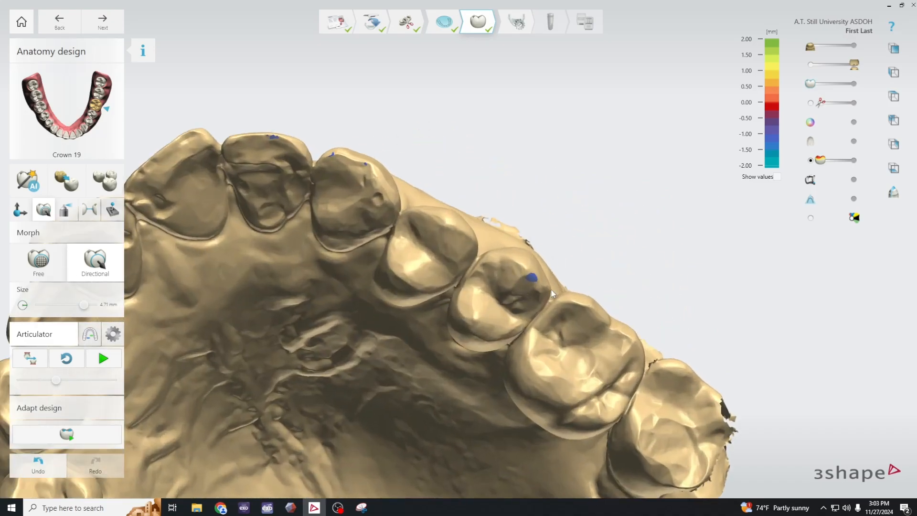
{"action": "scroll", "coordinate": [540, 277], "scroll_direction": "down", "scroll_amount": 2}
{"action": "left_click", "coordinate": [854, 46]}
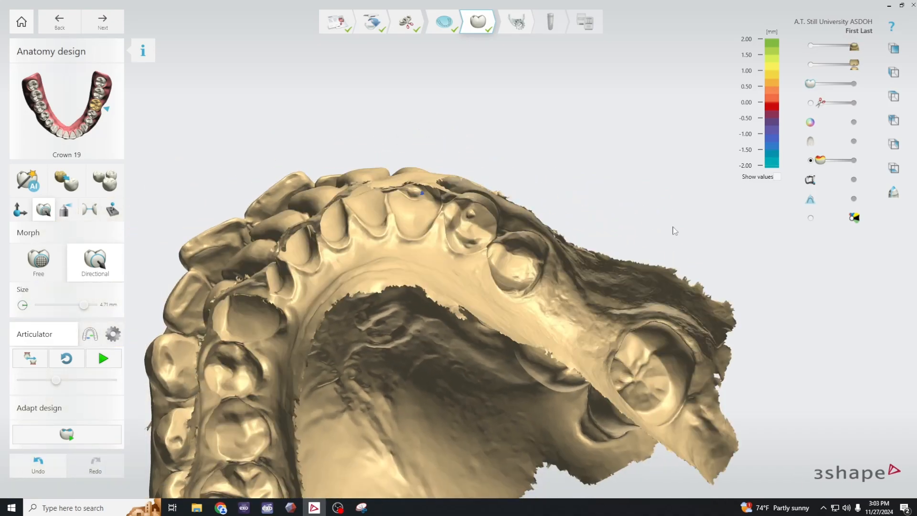
- Show crown 19 again and lower its mesiobuccal edge slightly away from the antagonist with directional morphing
{"action": "right_click_drag", "start_coordinate": [650, 179], "coordinate": [616, 316]}
{"action": "left_click", "coordinate": [855, 84]}
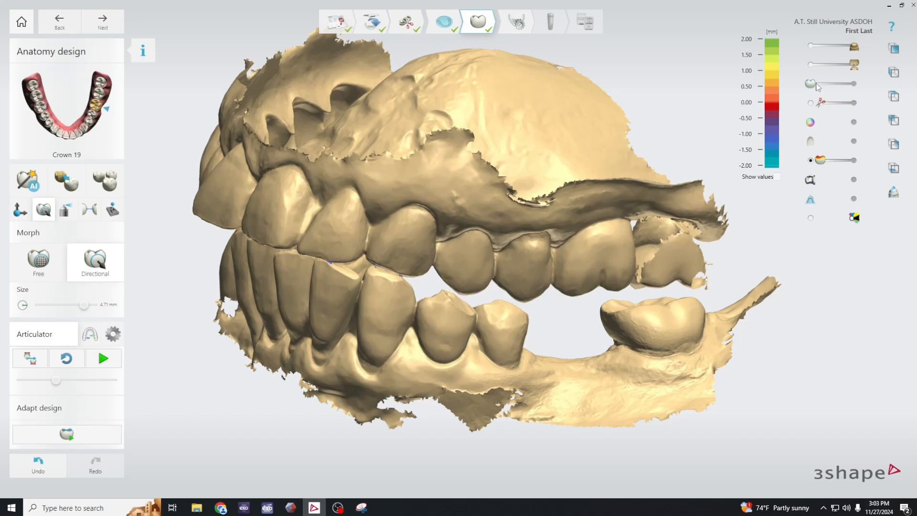
{"action": "scroll", "coordinate": [537, 302], "scroll_direction": "up", "scroll_amount": 3}
{"action": "right_click_drag", "start_coordinate": [590, 354], "coordinate": [498, 330]}
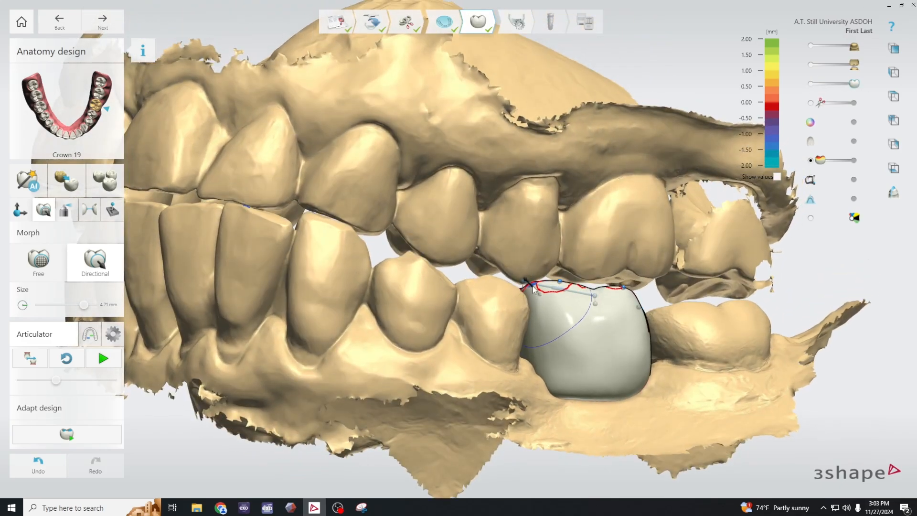
{"action": "left_click_drag", "start_coordinate": [532, 285], "coordinate": [537, 293]}
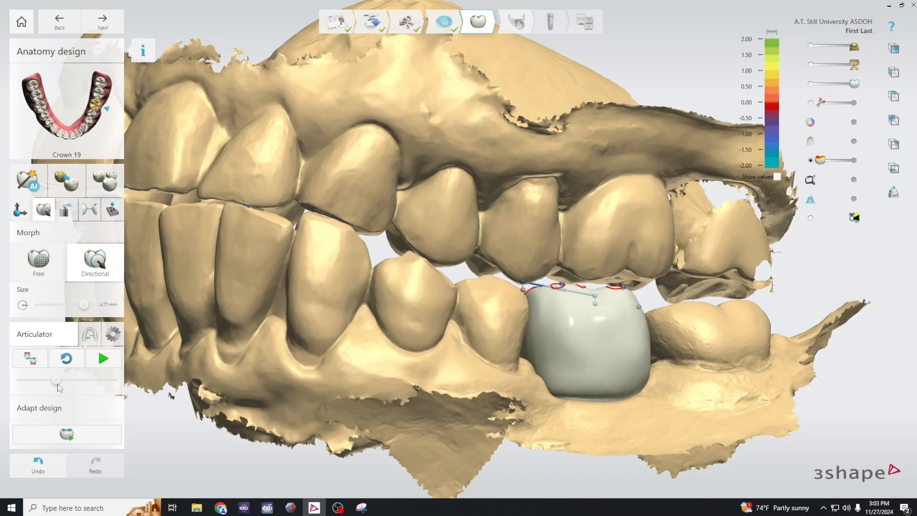
- Advance the jaw motion a little further and examine the contact marks on the lower teeth with crown 19 and the antagonist hidden
{"action": "mouse_move", "coordinate": [56, 381]}
{"action": "left_mouse_down"}
{"action": "mouse_move", "coordinate": [47, 385]}
{"action": "mouse_move", "coordinate": [59, 381]}
{"action": "left_mouse_up"}
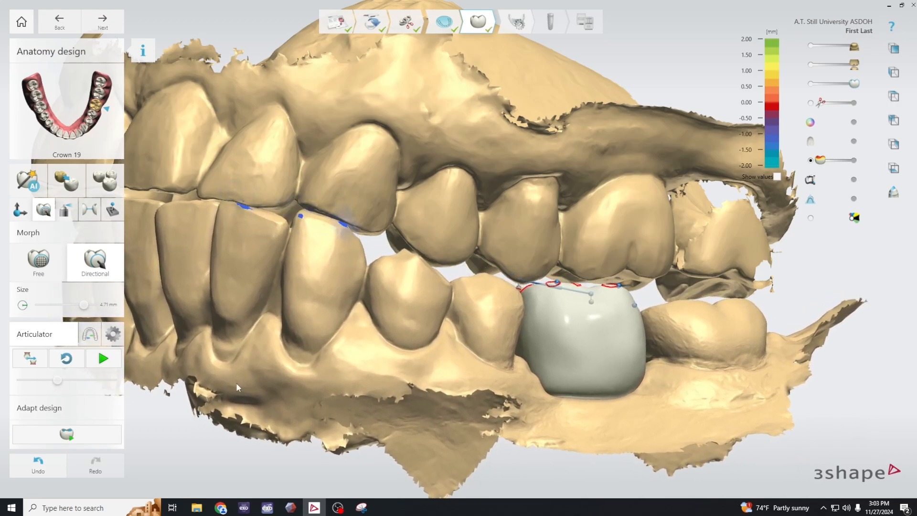
{"action": "left_click_drag", "start_coordinate": [852, 84], "coordinate": [761, 74]}
{"action": "left_click_drag", "start_coordinate": [854, 47], "coordinate": [792, 127]}
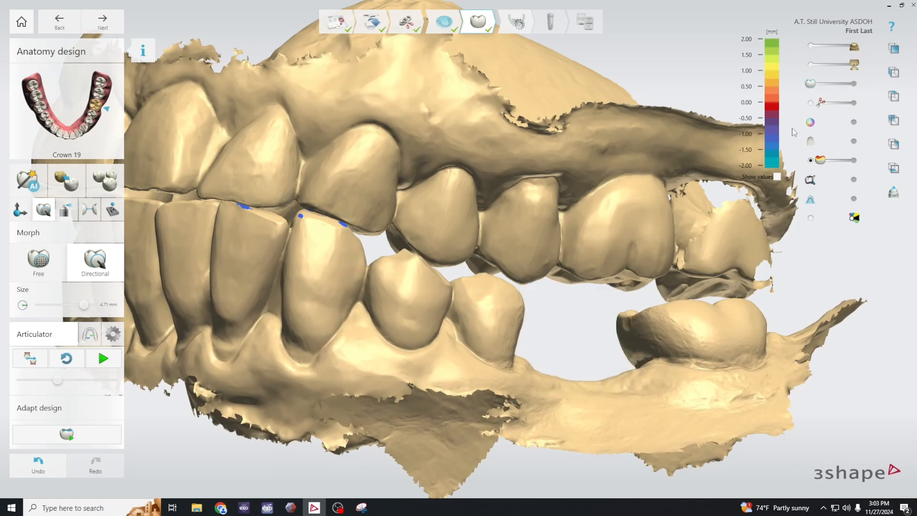
{"action": "right_click_drag", "start_coordinate": [569, 412], "coordinate": [596, 362]}
{"action": "scroll", "coordinate": [567, 351], "scroll_direction": "down", "scroll_amount": 5}
{"action": "key", "text": "1"}
{"action": "key", "text": "2"}
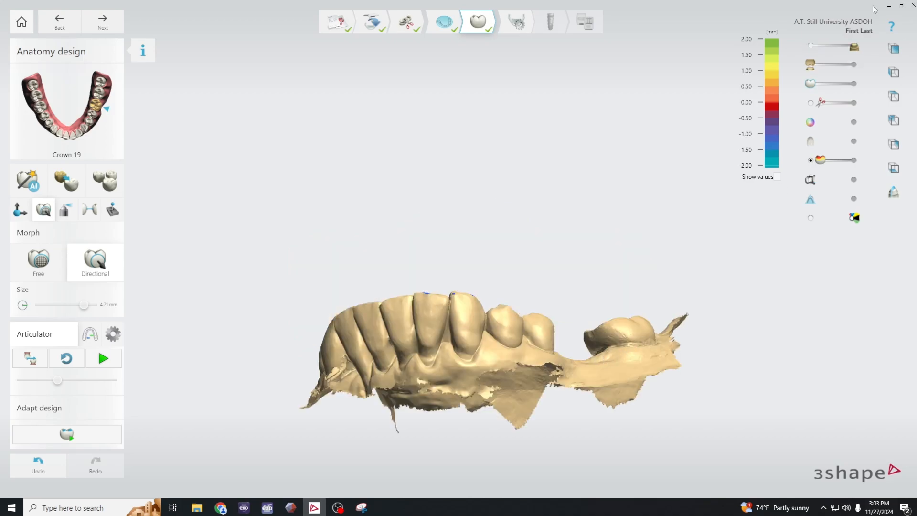
- Show crown 19 on the lower arch to examine its occlusal contacts, and bring back the antagonist for a frontal view of both arches
{"action": "left_click", "coordinate": [854, 84]}
{"action": "right_click_drag", "start_coordinate": [606, 388], "coordinate": [630, 429]}
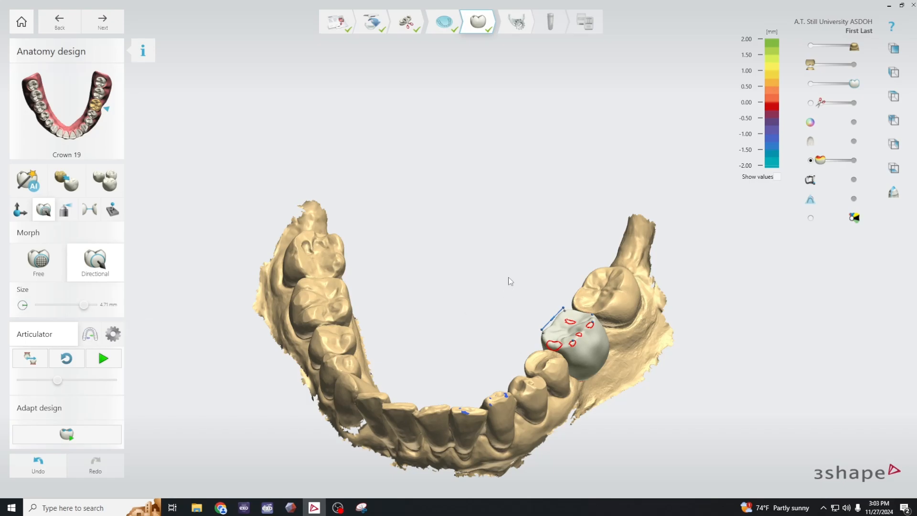
{"action": "scroll", "coordinate": [509, 280], "scroll_direction": "down", "scroll_amount": 2}
{"action": "left_click_drag", "start_coordinate": [810, 64], "coordinate": [868, 66]}
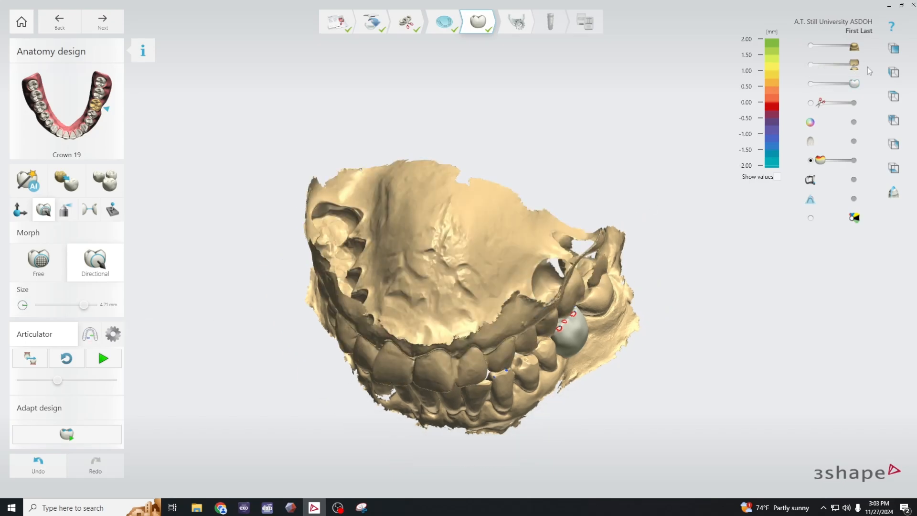
{"action": "right_click_drag", "start_coordinate": [704, 323], "coordinate": [721, 256]}
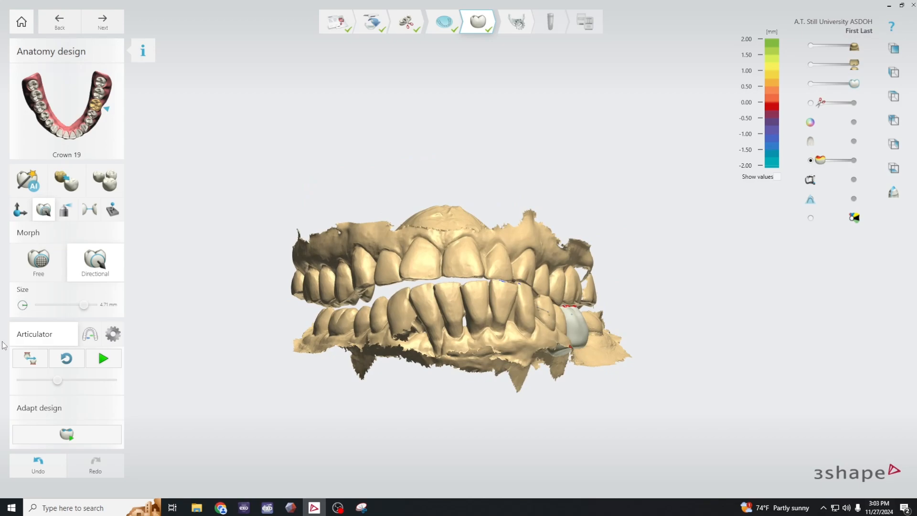